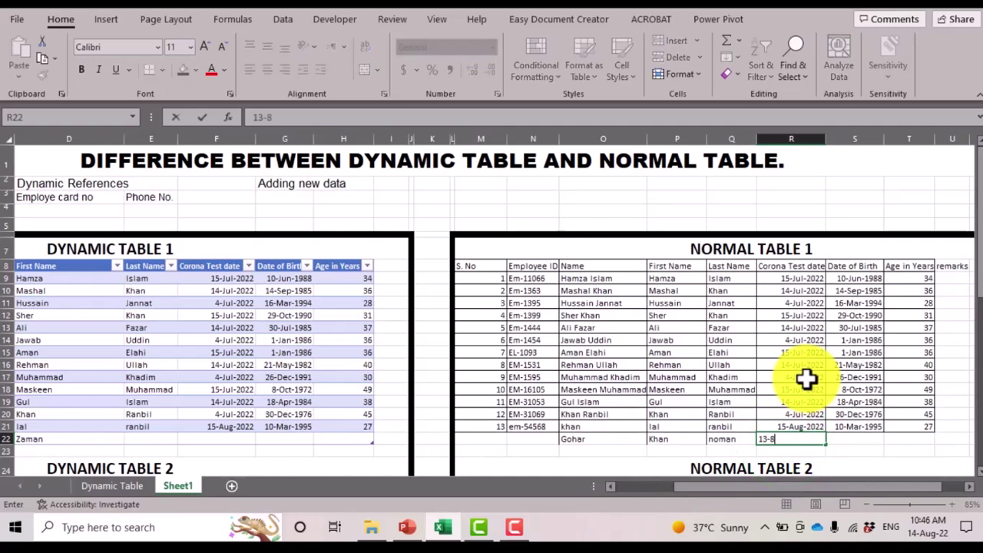
# Step: Confirm the Corona test date in row 22 of Normal Table 1, and enter the last name and date 13-8-2022 in Dynamic Table 1's row 22
pyautogui.click(807, 377)
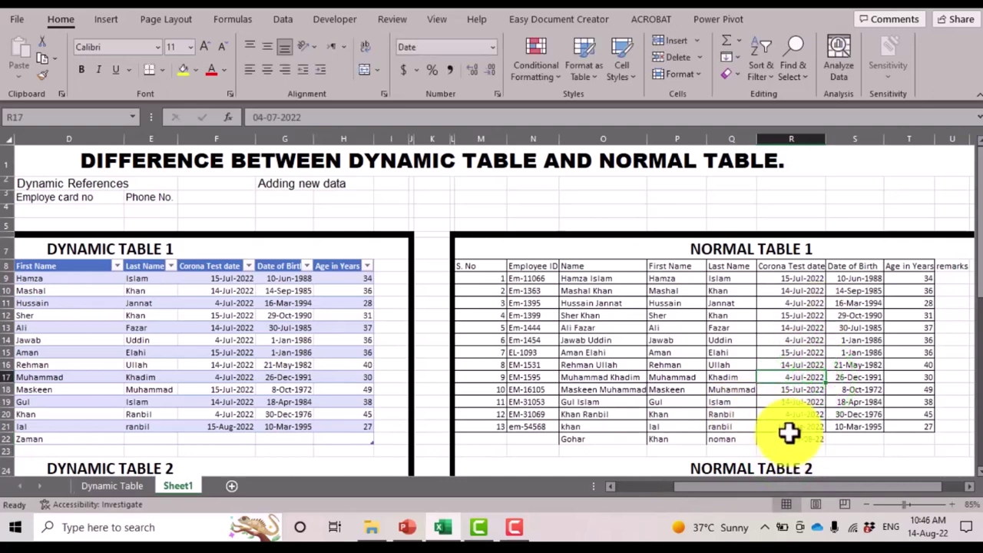
pyautogui.click(788, 440)
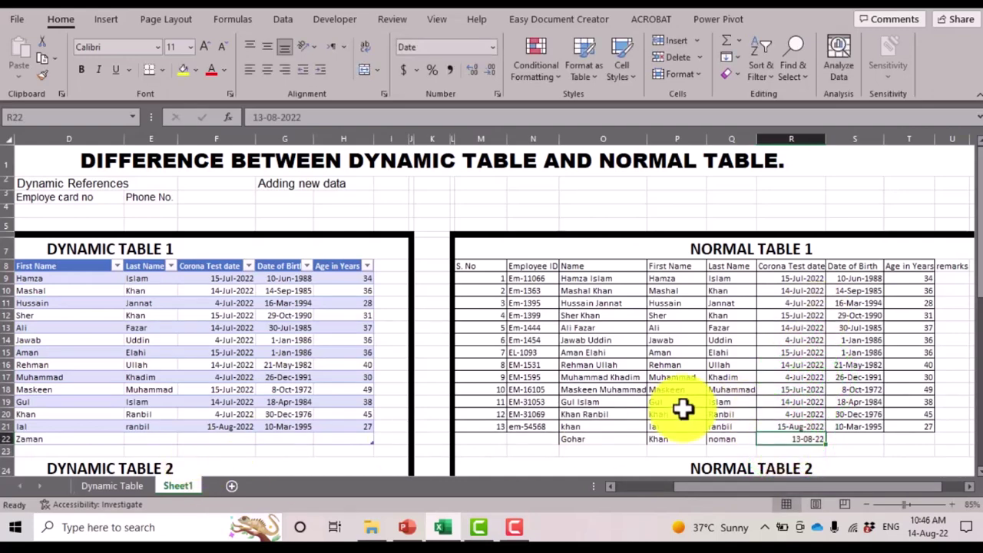
pyautogui.click(133, 439)
pyautogui.write('noman')
pyautogui.press('Tab')
pyautogui.write('13-8-2022')
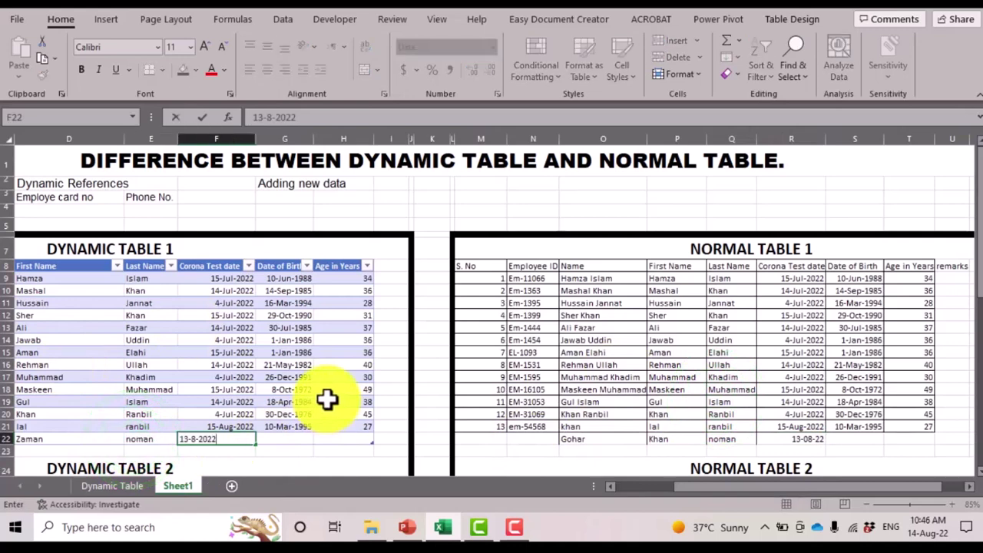
pyautogui.click(328, 400)
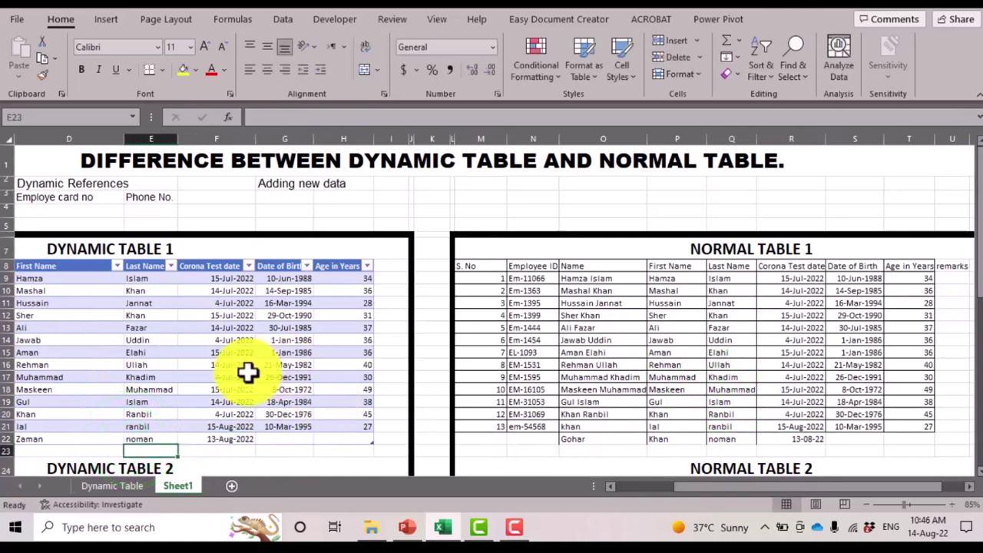
pyautogui.moveTo(248, 374); pyautogui.dragTo(226, 412)
pyautogui.click(231, 439)
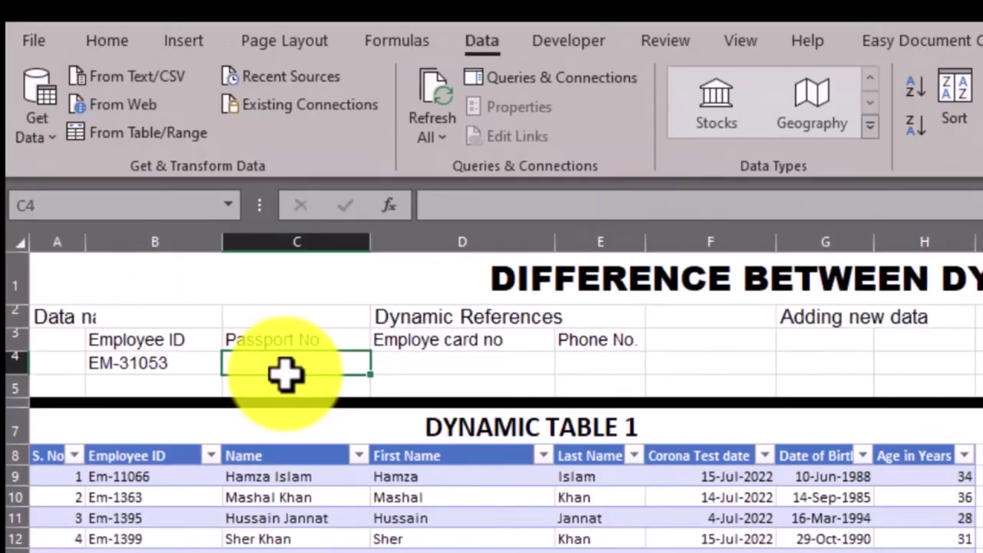
# Step: Enter =XLOOKUP(B4,Table3[Employee ID],Table3[Date of Birth]) in cell C4, using the whole Employee ID and Date of Birth table columns
pyautogui.write('=xl')
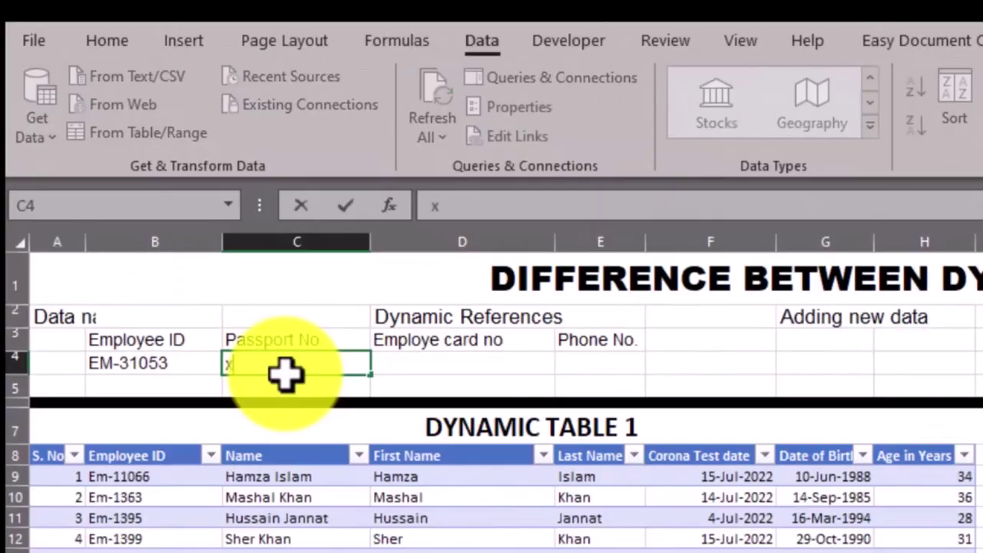
pyautogui.press('Tab')
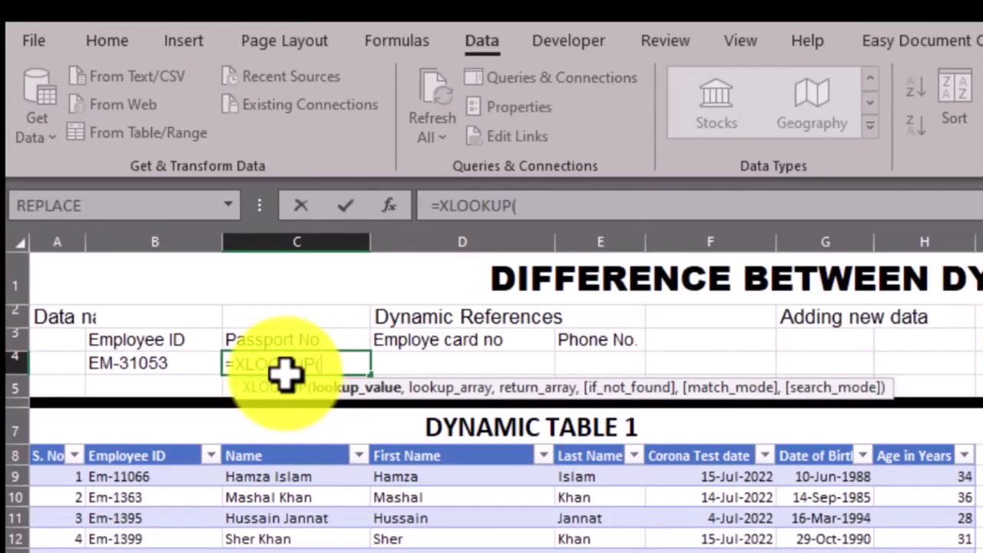
pyautogui.click(159, 361)
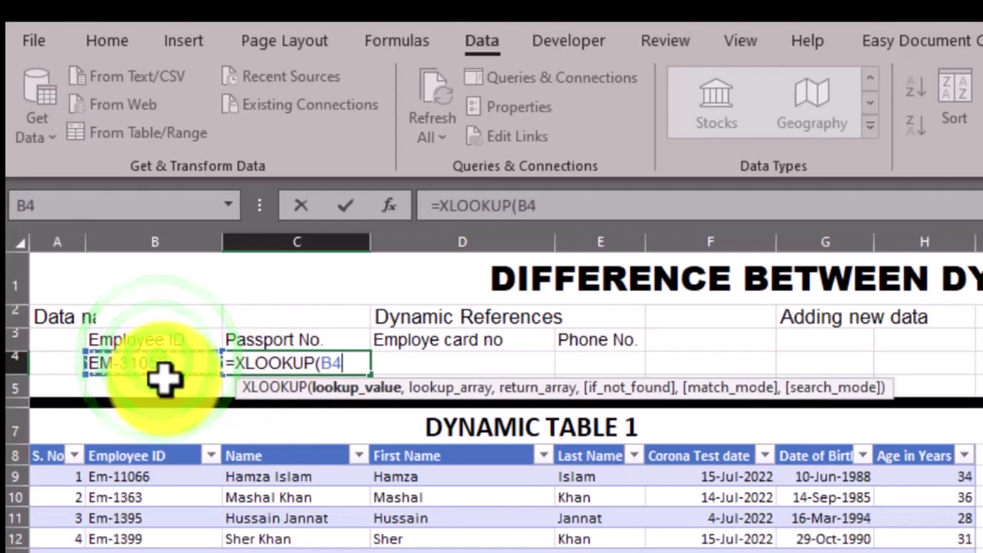
pyautogui.write(',')
pyautogui.click(115, 449)
pyautogui.write(',')
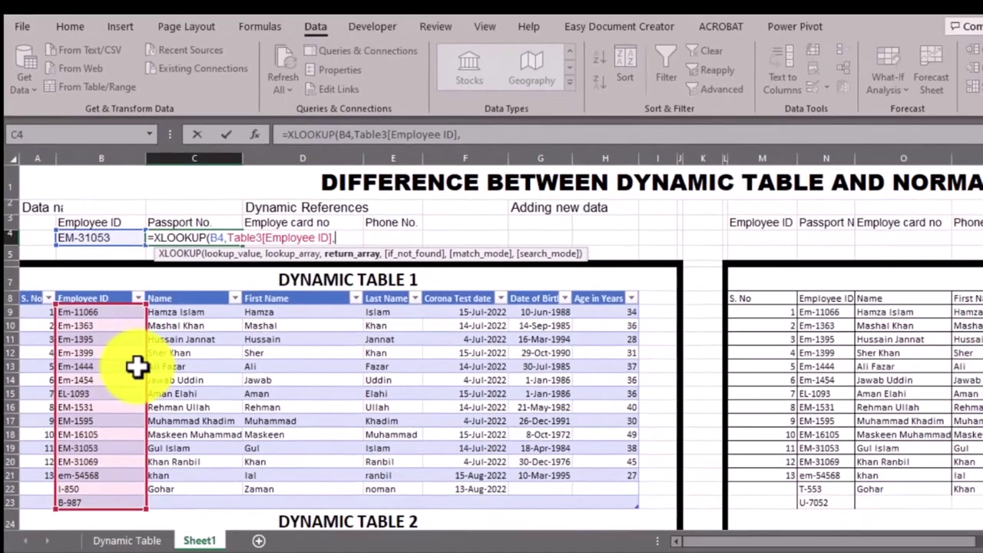
pyautogui.click(542, 369)
pyautogui.hotkey('ctrl', 'space')
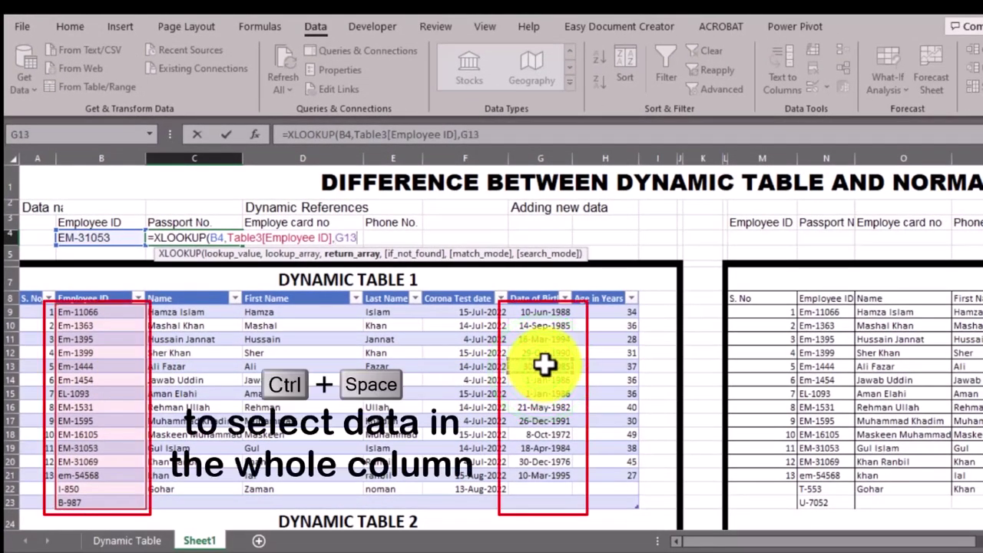
pyautogui.hotkey('ctrl', 'space')
pyautogui.write(')')
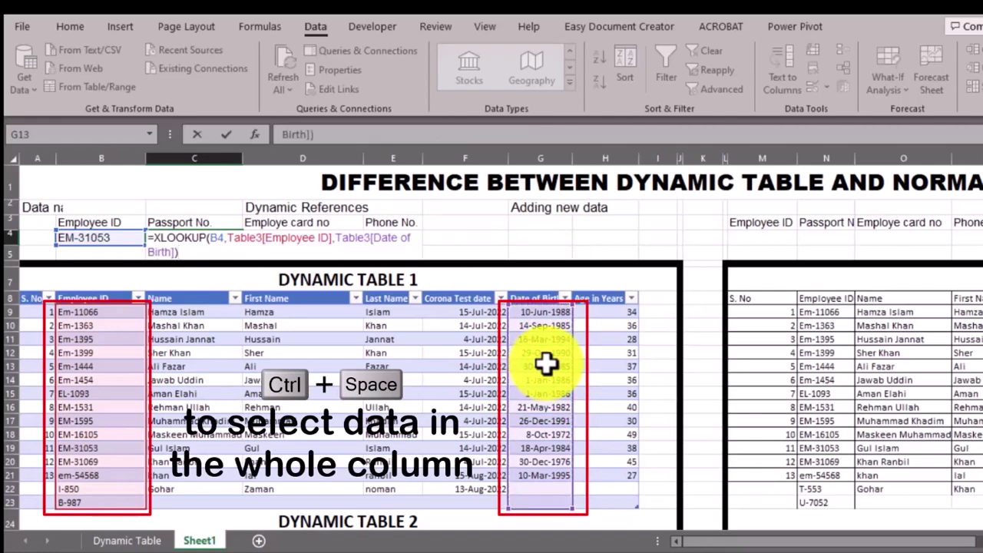
pyautogui.press('Return')
pyautogui.click(220, 235)
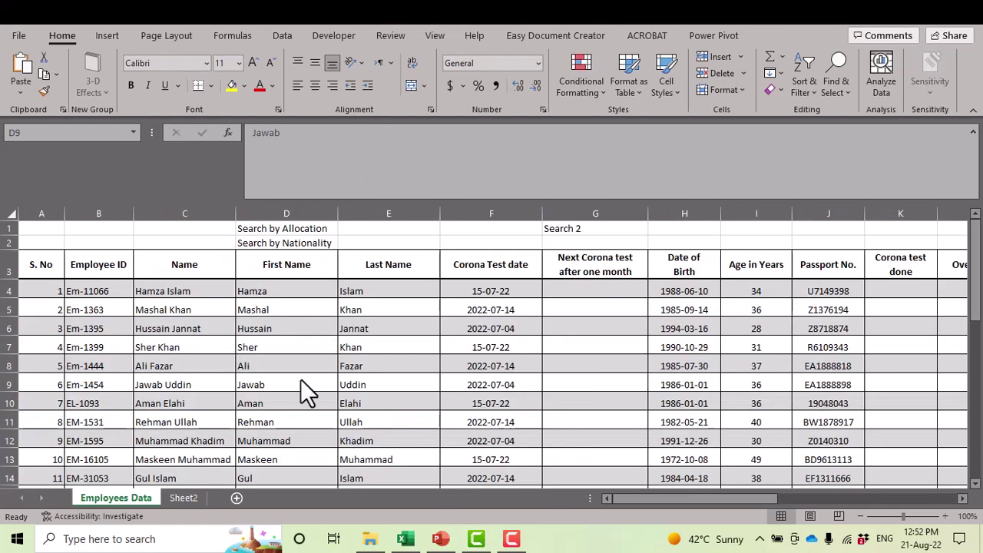
# Step: Look through the name and Corona test date entries on the Employees Data sheet
pyautogui.click(300, 378)
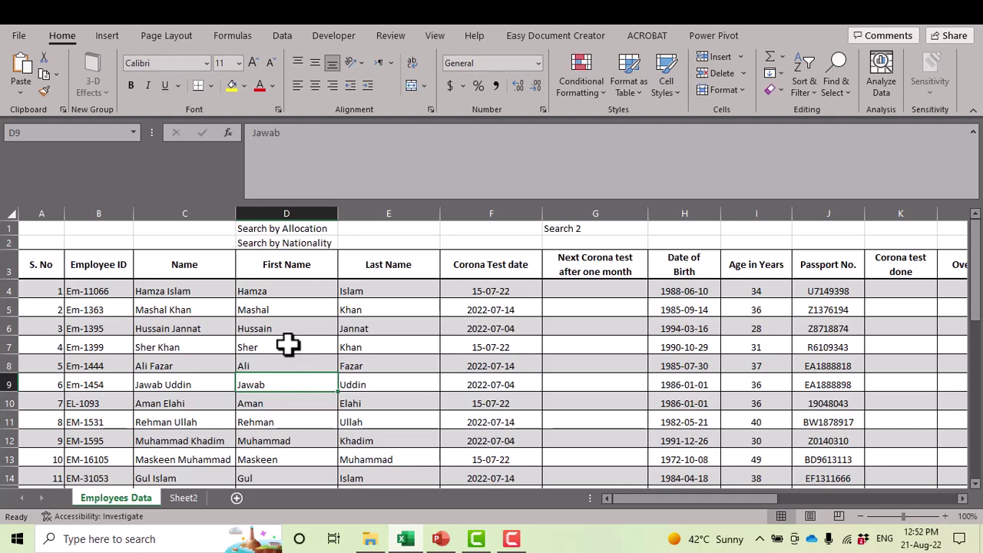
pyautogui.scroll(-7, 287, 345)
pyautogui.scroll(4, 287, 345)
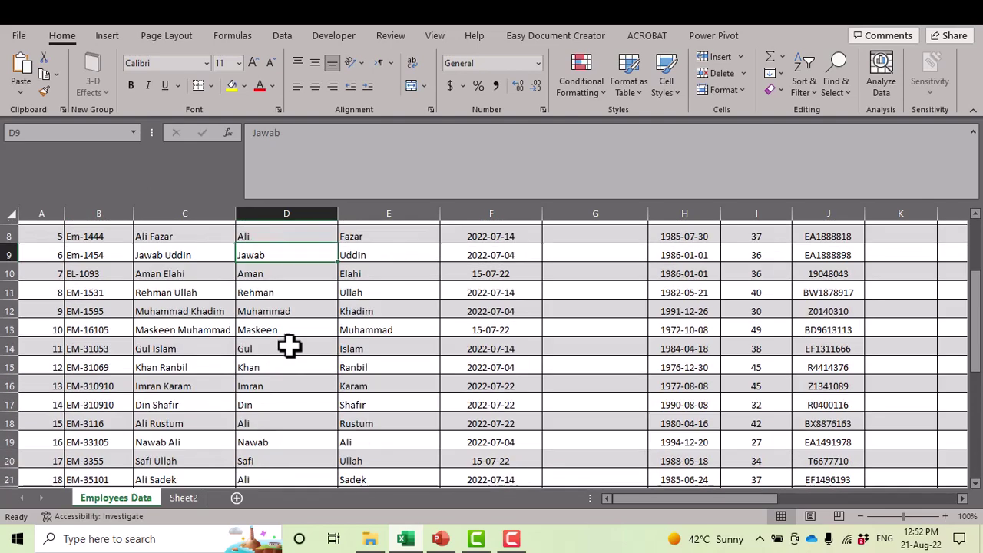
pyautogui.scroll(3, 289, 347)
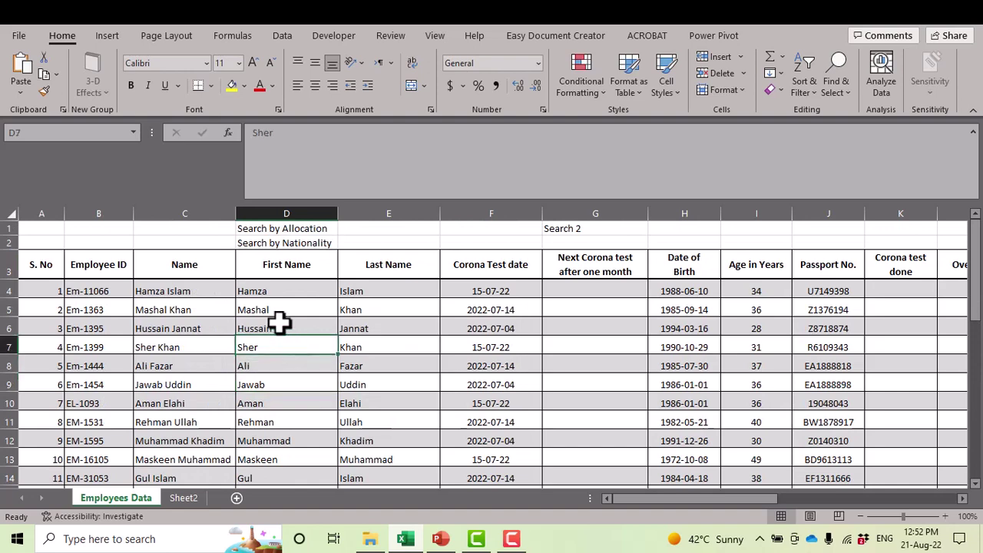
pyautogui.click(279, 323)
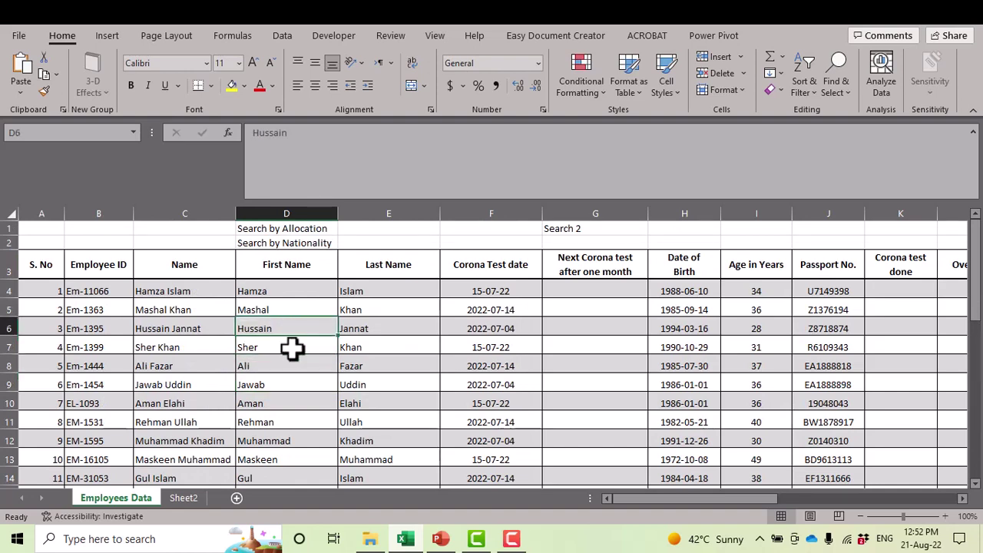
pyautogui.click(292, 348)
pyautogui.click(287, 328)
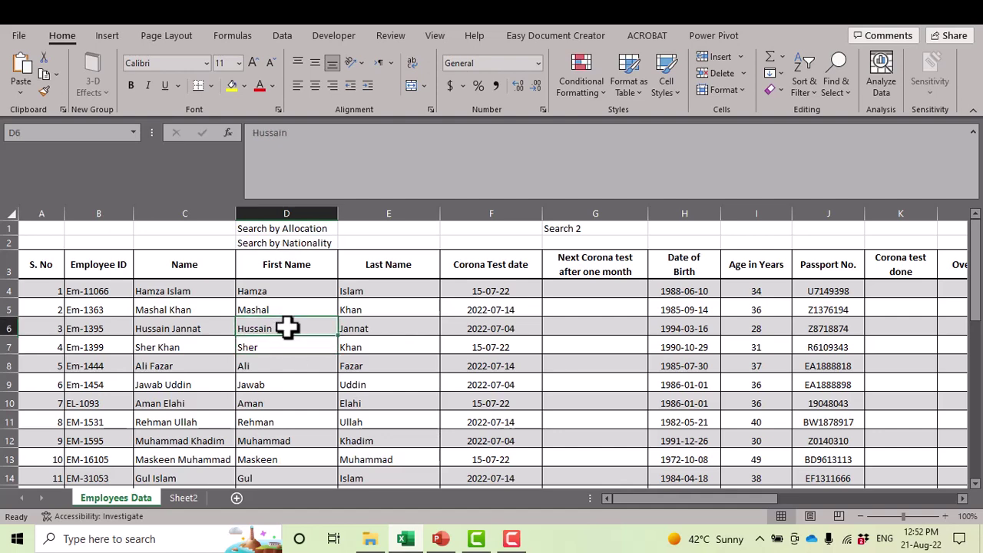
pyautogui.press('Up')
pyautogui.press('Up')
pyautogui.click(171, 292)
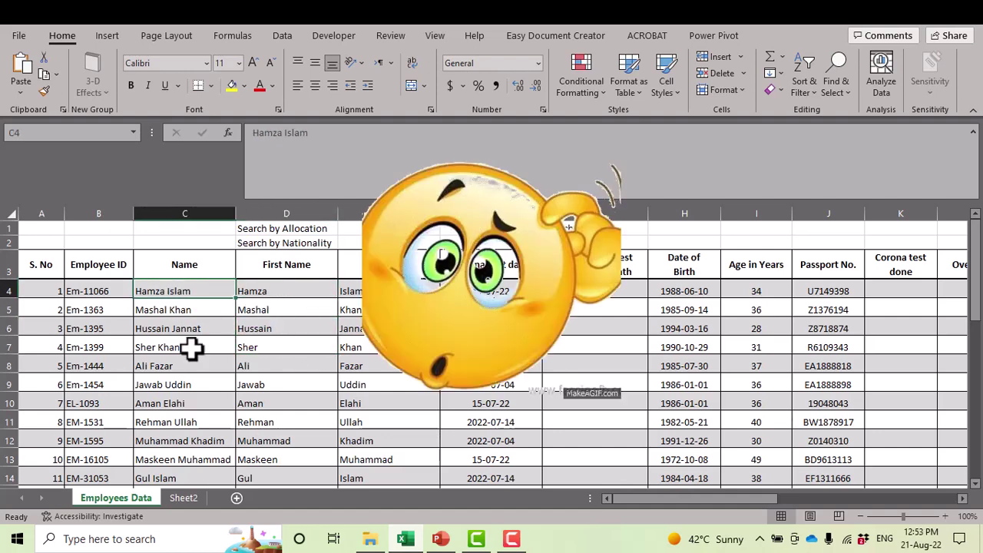
pyautogui.click(196, 365)
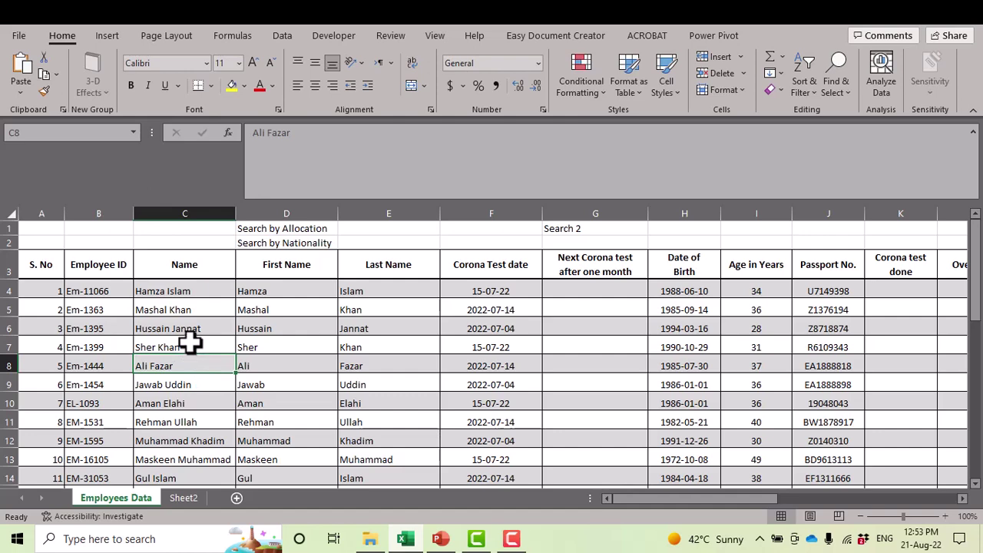
pyautogui.click(190, 344)
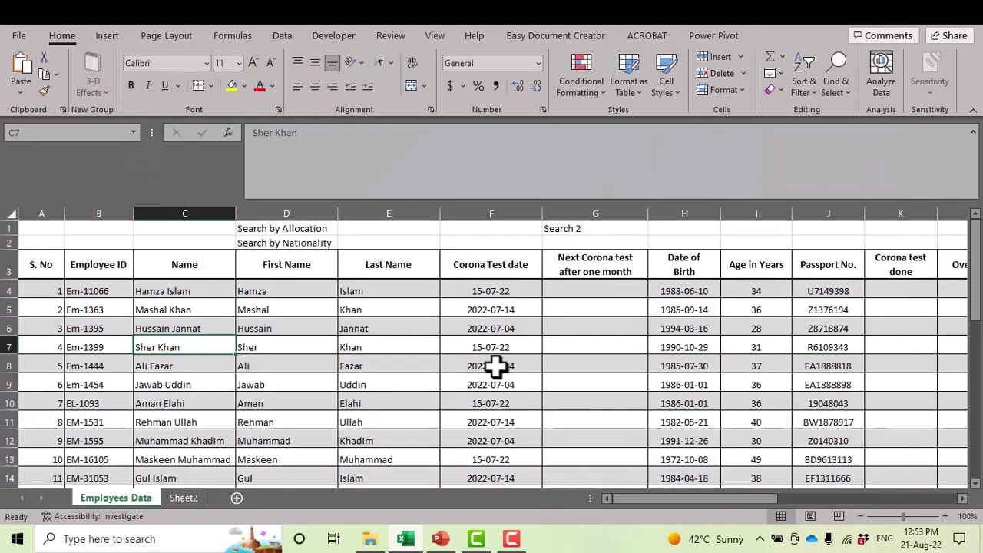
pyautogui.click(496, 367)
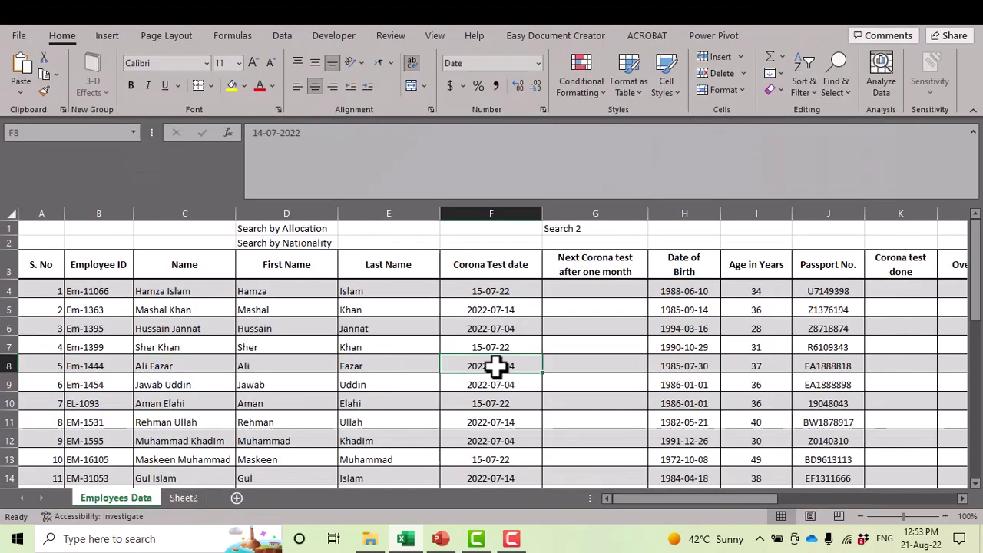
pyautogui.click(486, 346)
pyautogui.click(481, 308)
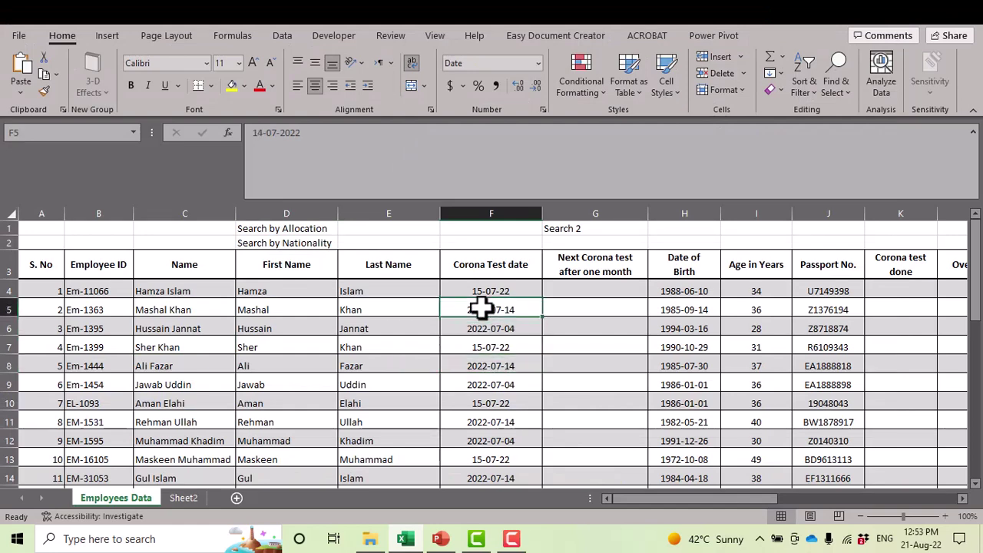
# Step: Examine the column headers from S. No to Passport No. and the employee records down to the lower rows
pyautogui.moveTo(39, 264); pyautogui.dragTo(834, 264)
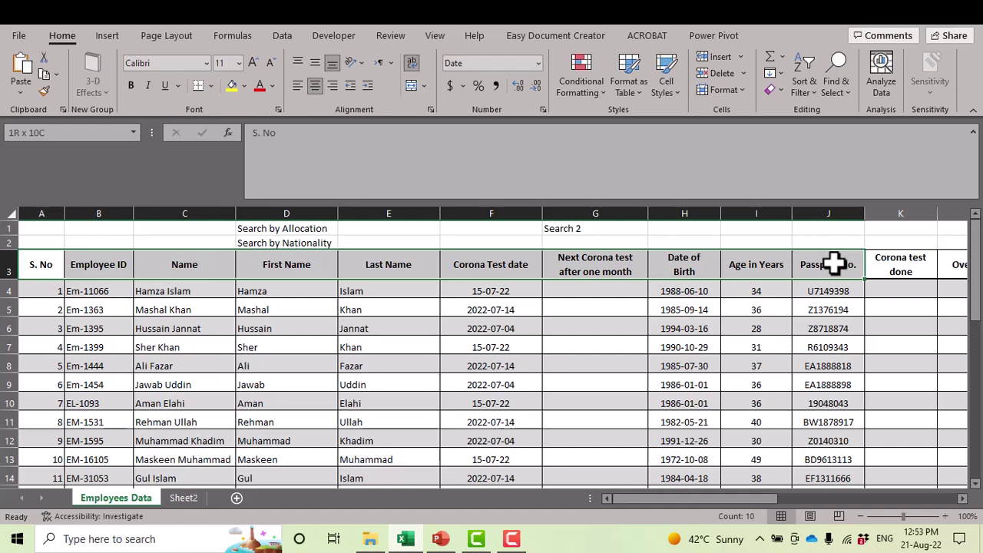
pyautogui.click(834, 311)
pyautogui.click(577, 346)
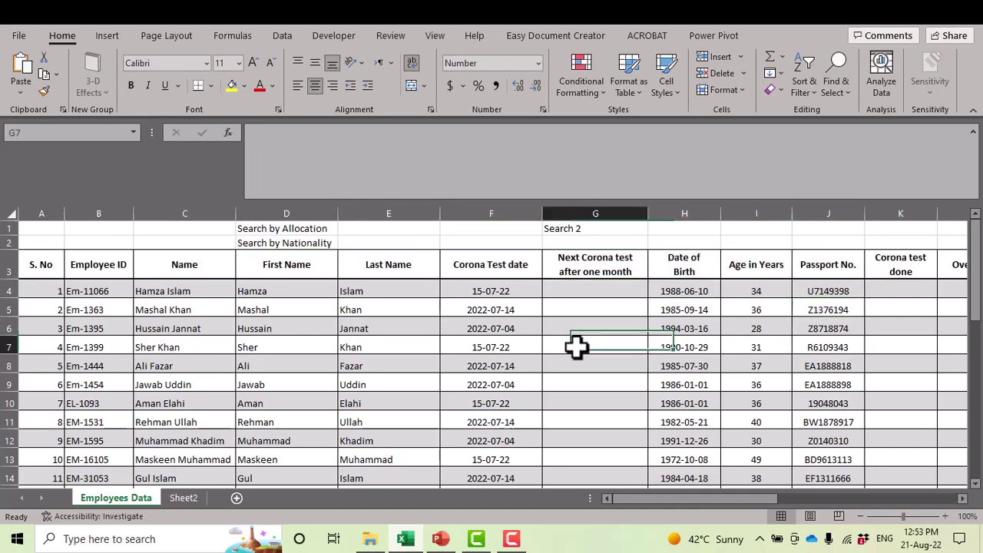
pyautogui.scroll(-5, 286, 350)
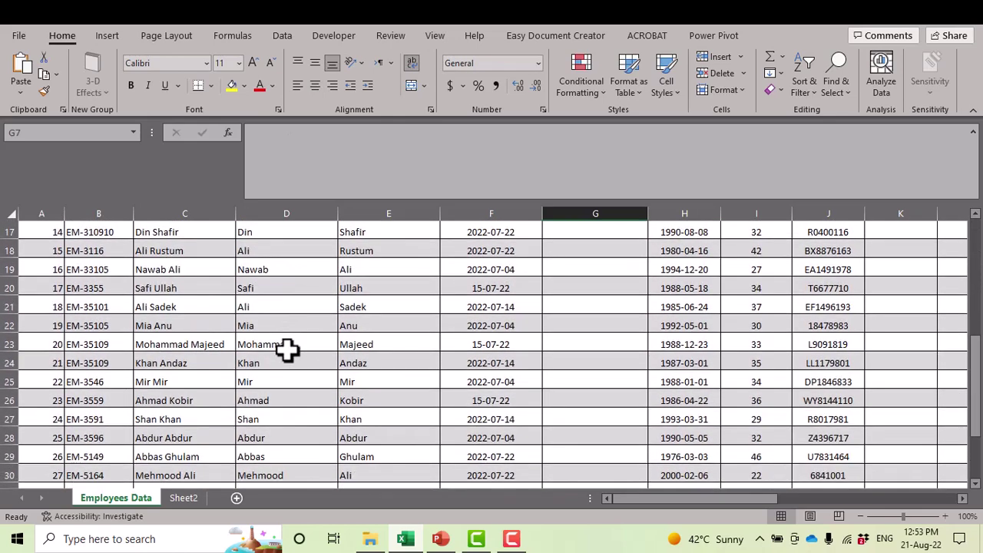
pyautogui.click(206, 309)
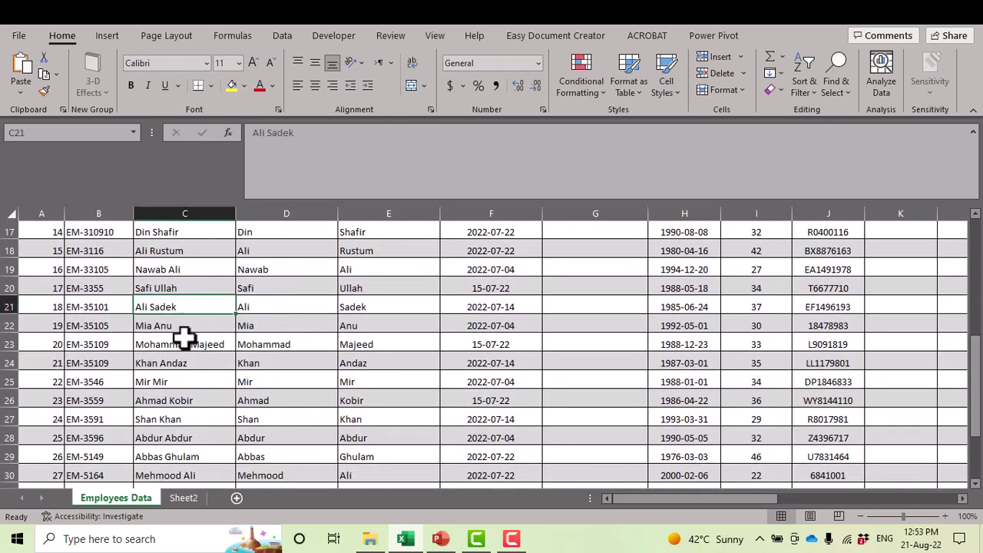
pyautogui.click(186, 341)
pyautogui.scroll(-4, 191, 373)
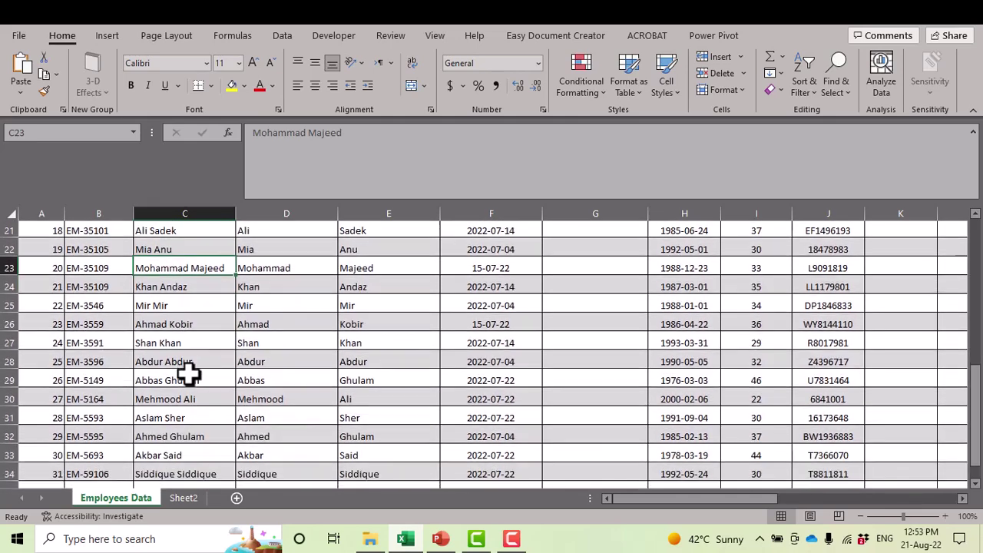
pyautogui.scroll(9, 189, 373)
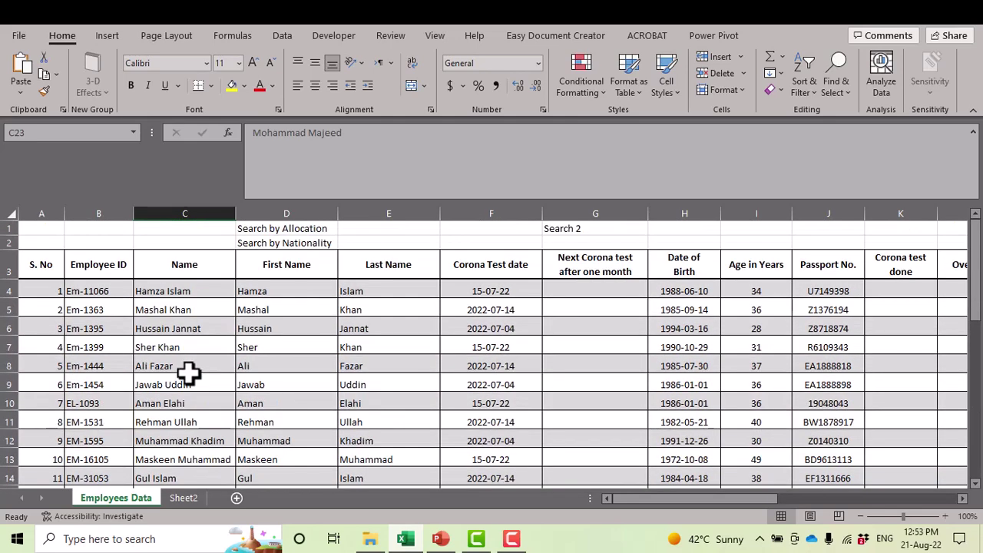
pyautogui.click(177, 329)
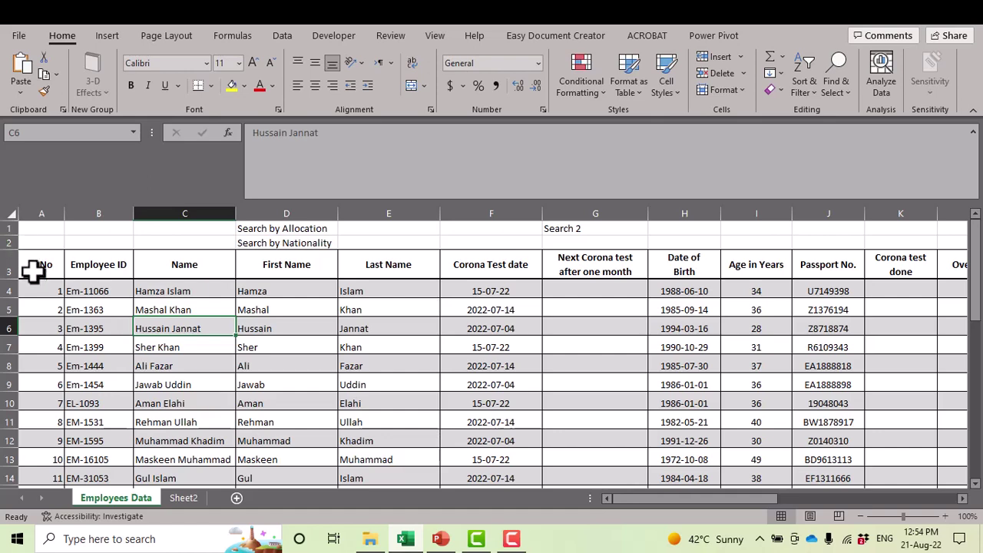
# Step: Convert the employee data range A3:U36 into a table with headers
pyautogui.moveTo(32, 271); pyautogui.dragTo(821, 454)
pyautogui.scroll(1, 320, 384)
pyautogui.hotkey('ctrl', 'BackSpace')
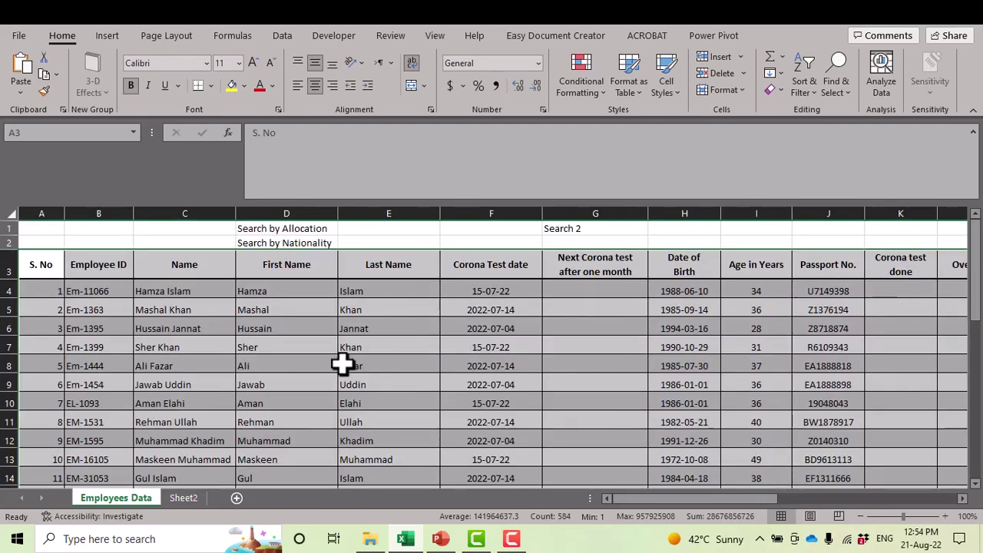
pyautogui.hotkey('ctrl', 't')
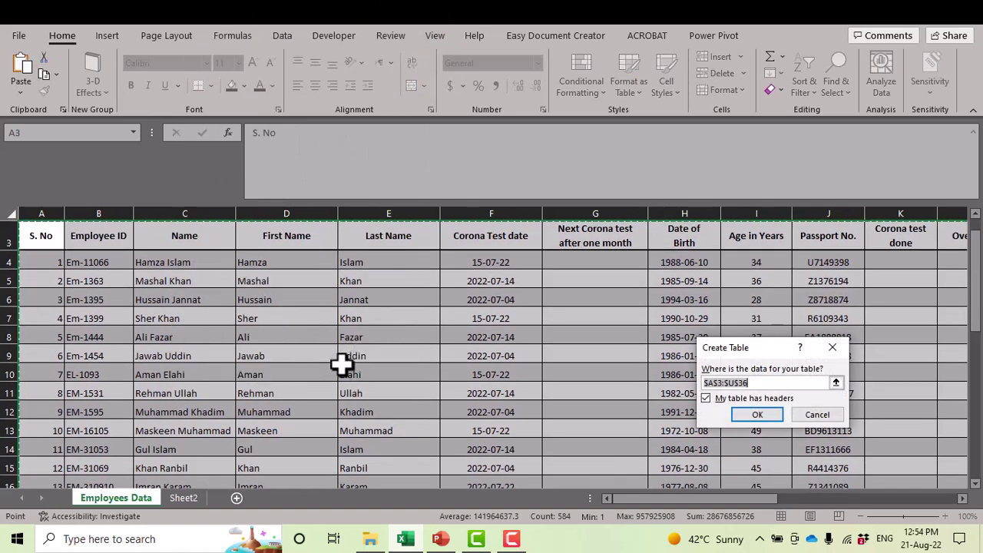
pyautogui.moveTo(778, 348); pyautogui.dragTo(437, 273)
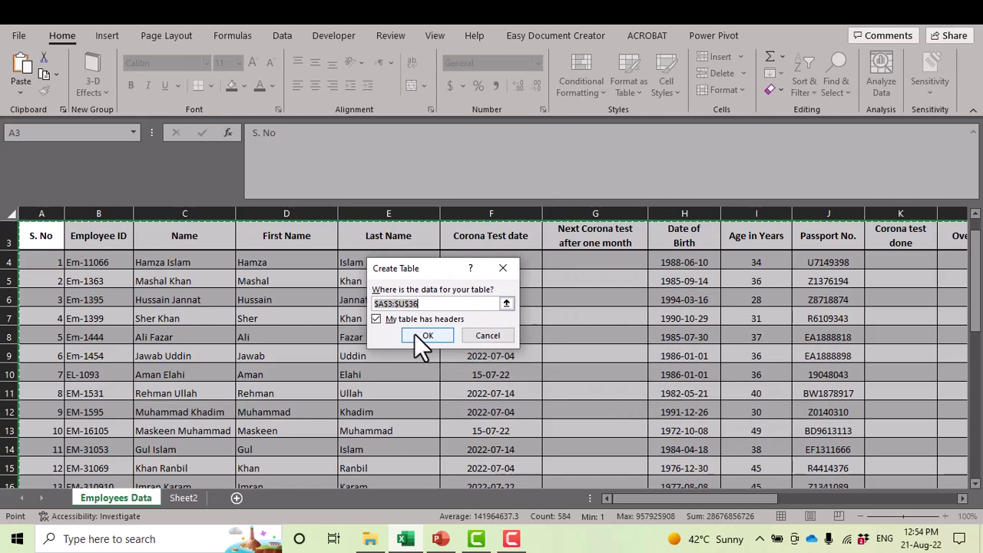
pyautogui.click(416, 336)
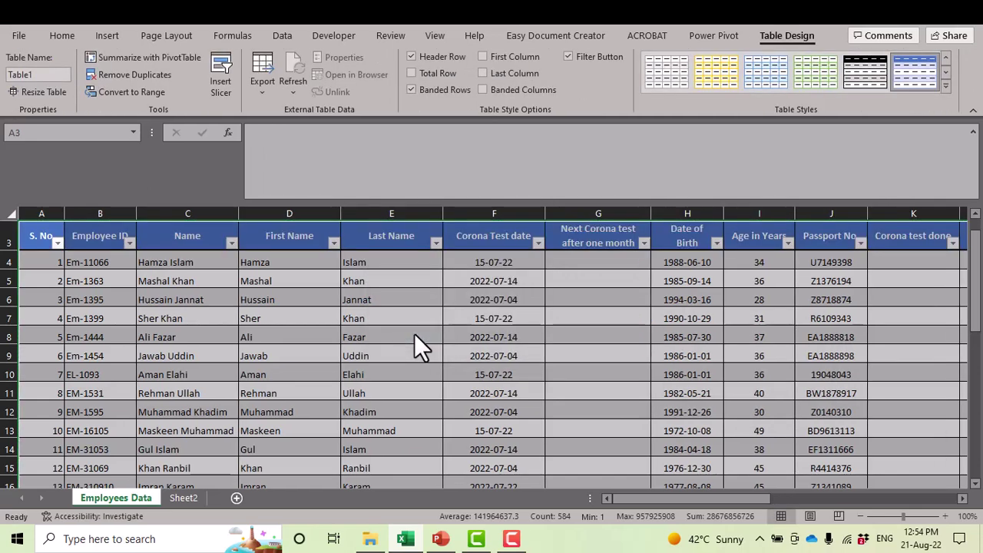
# Step: Select the Name column entries in cells C4:C11 of the new table
pyautogui.click(213, 337)
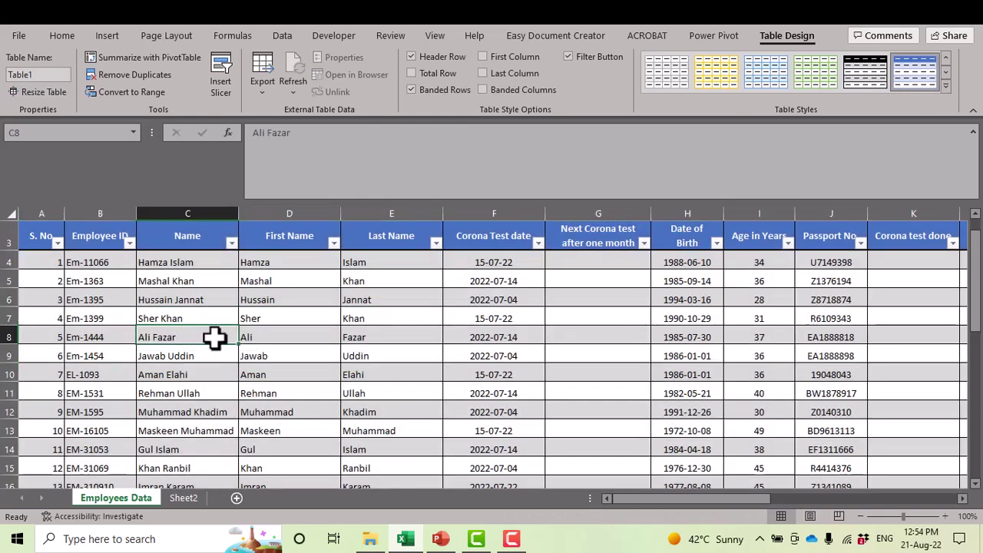
pyautogui.moveTo(159, 263); pyautogui.dragTo(196, 389)
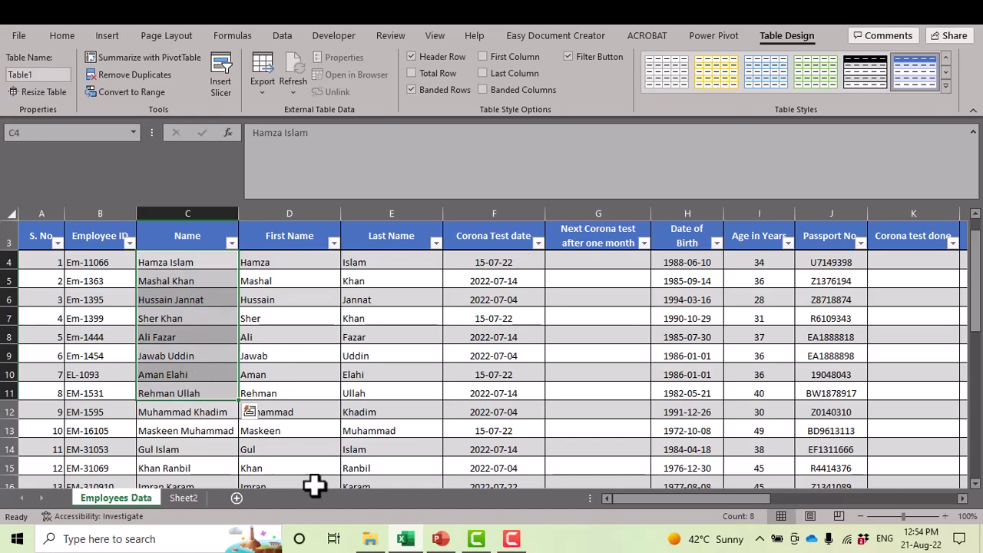
# Step: Look through the Employee ID entries in cells B5:B11 of the new table
pyautogui.click(512, 540)
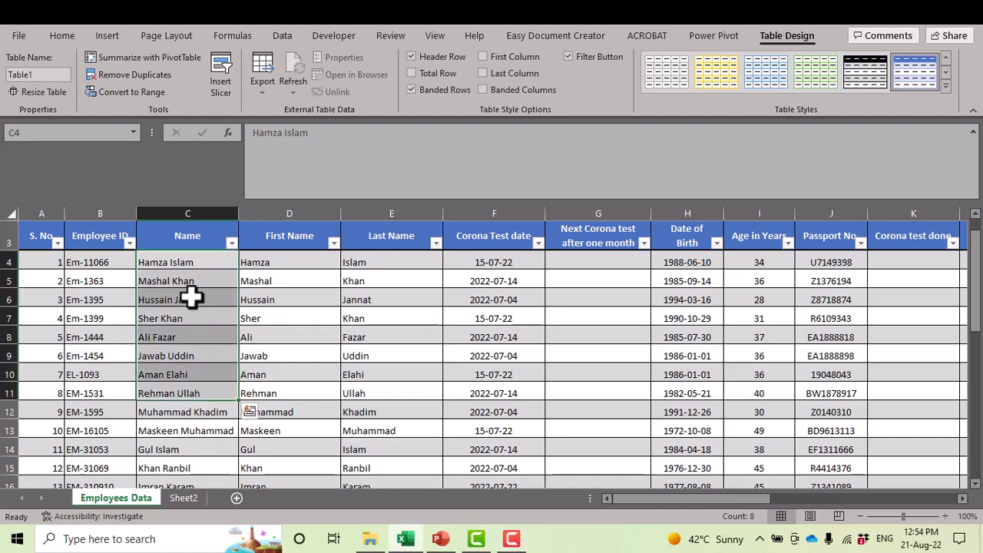
pyautogui.click(108, 281)
pyautogui.press('Down')
pyautogui.press('Down')
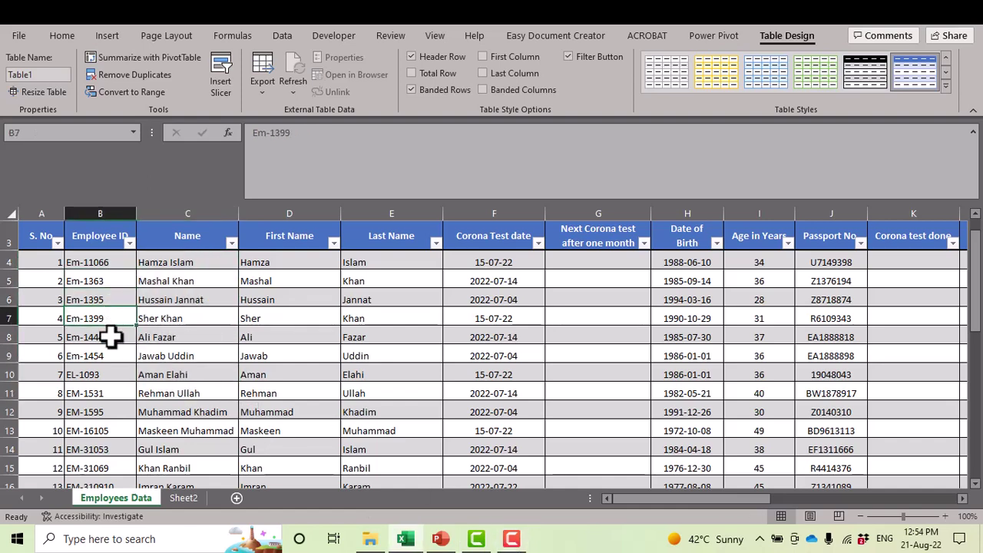
pyautogui.press('Down')
pyautogui.press('Down')
pyautogui.click(115, 394)
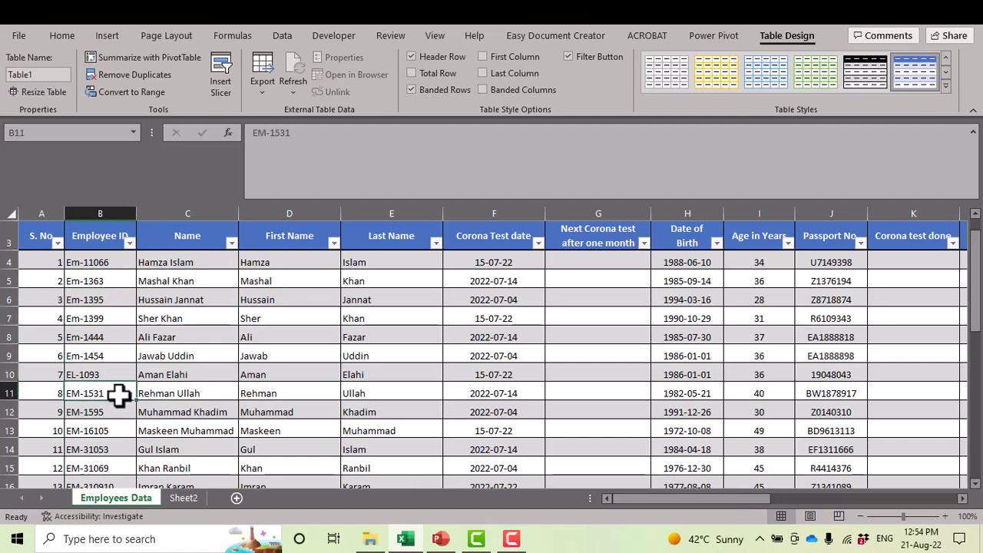
pyautogui.click(97, 337)
pyautogui.click(86, 301)
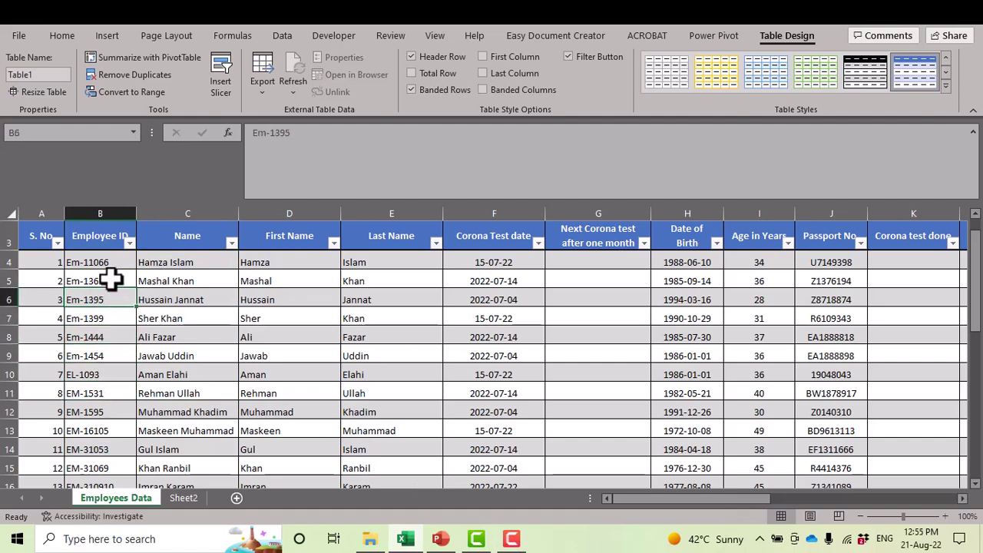
pyautogui.click(108, 281)
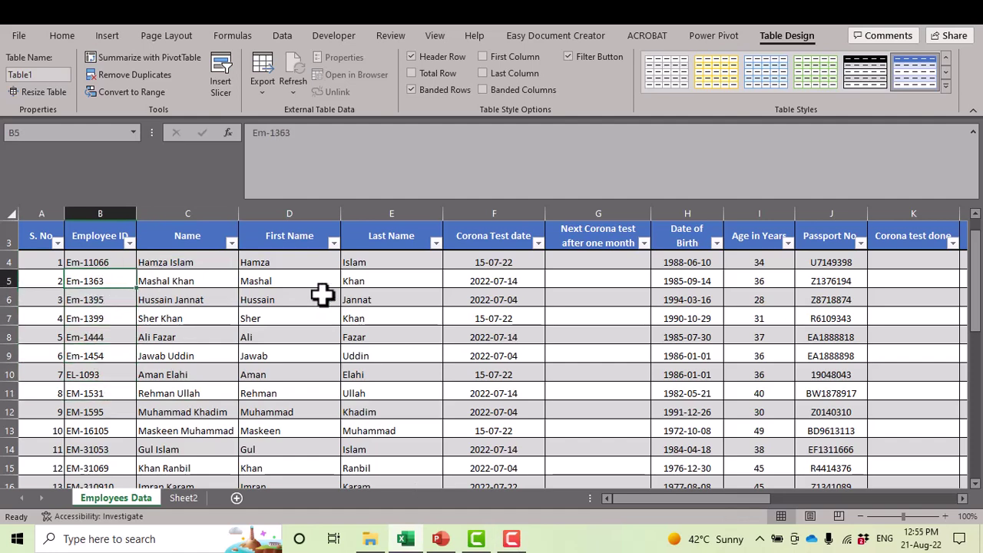
# Step: Preview the available light and medium table styles without applying one
pyautogui.click(946, 86)
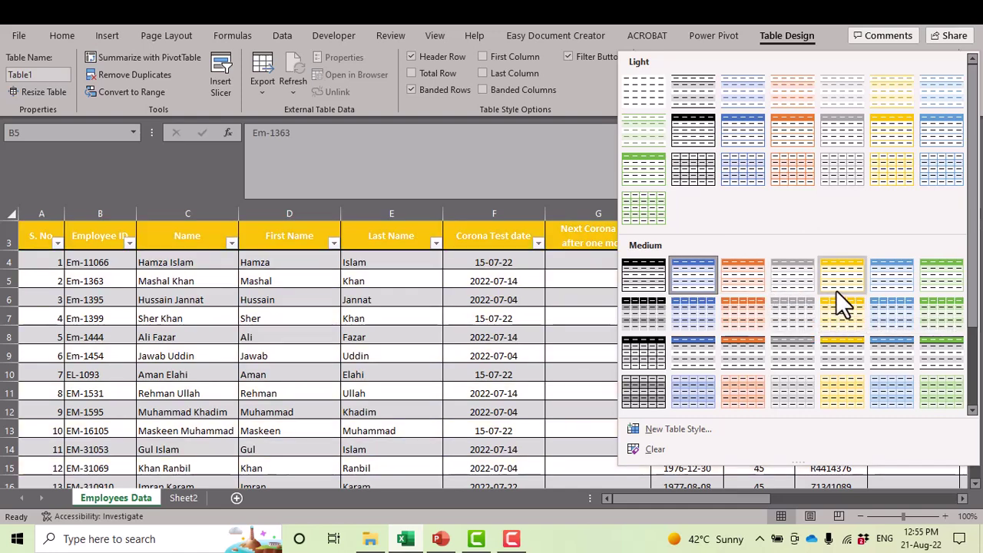
pyautogui.click(315, 319)
# Step: Select all the data rows of the table and set their fill to No Fill
pyautogui.click(166, 314)
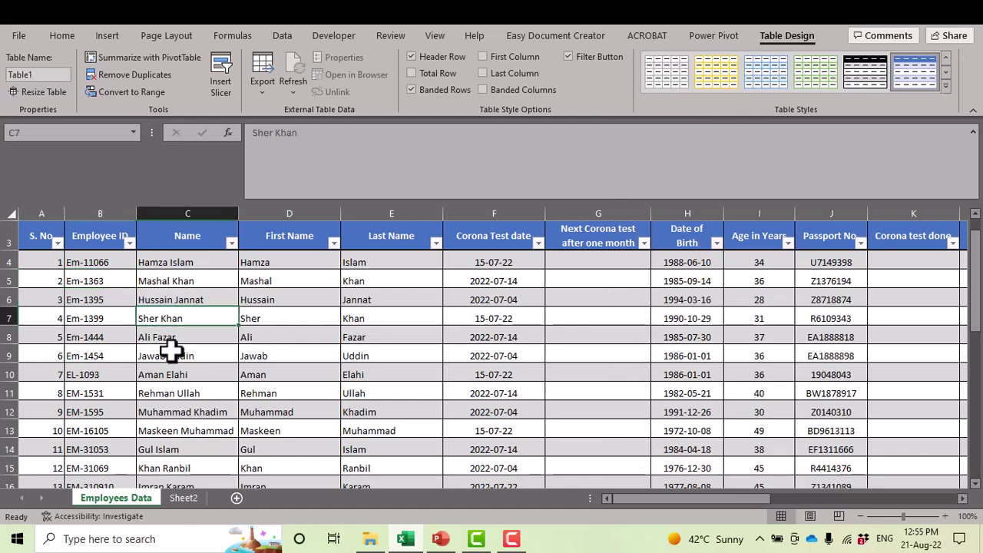
pyautogui.hotkey('ctrl', 'a')
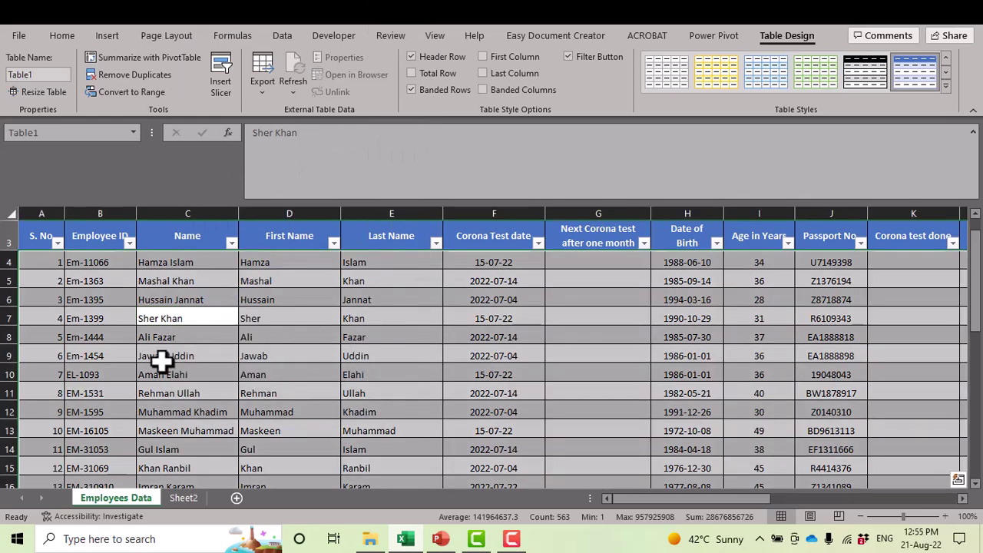
pyautogui.scroll(-10, 241, 369)
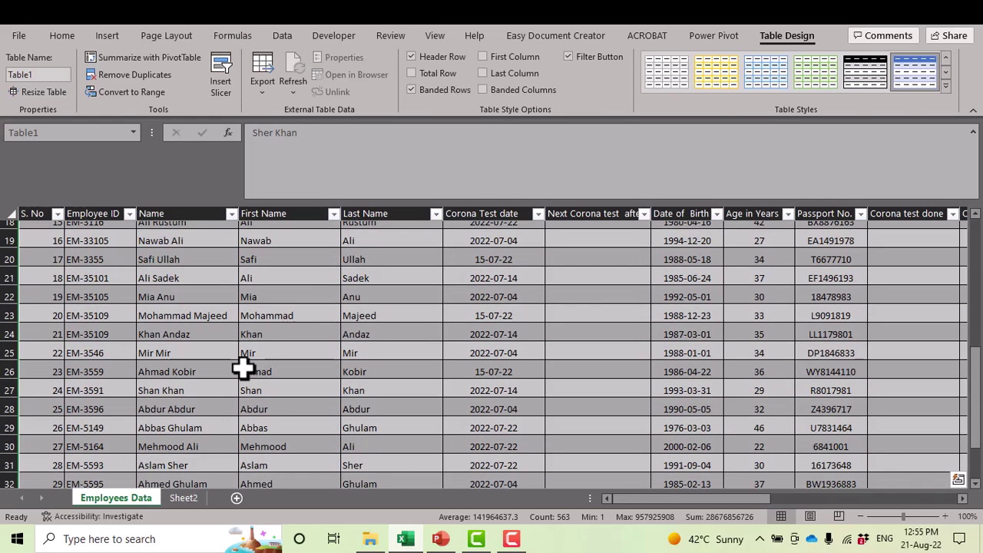
pyautogui.scroll(11, 243, 369)
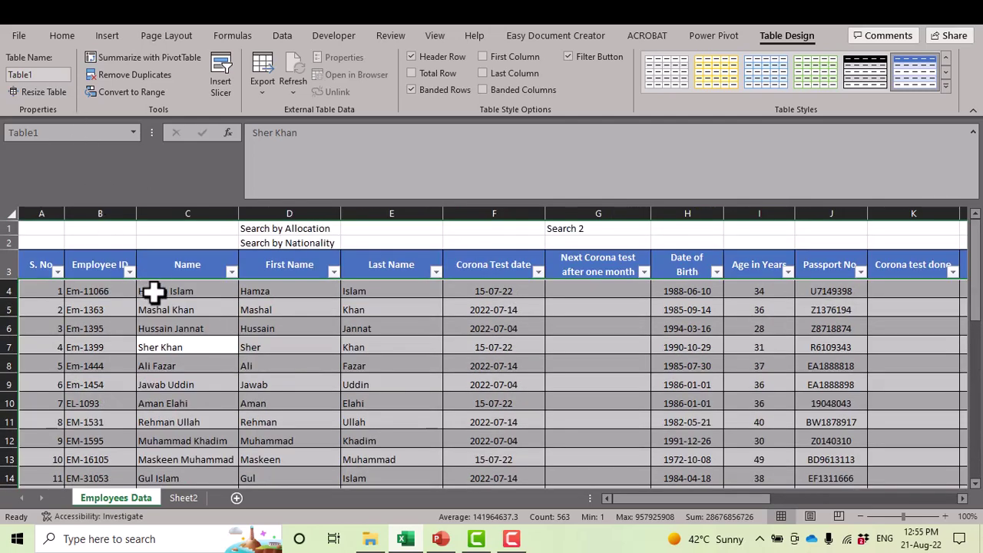
pyautogui.click(69, 38)
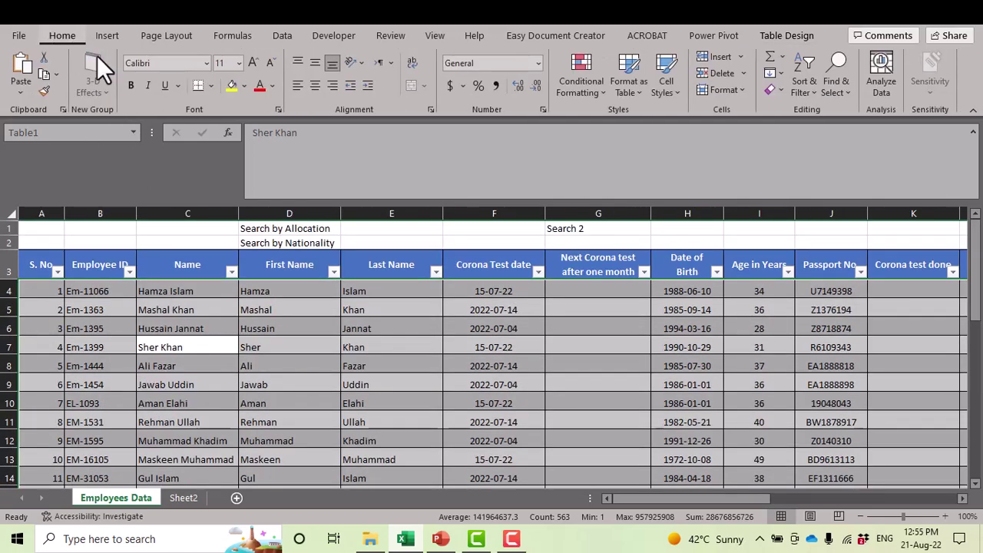
pyautogui.click(244, 86)
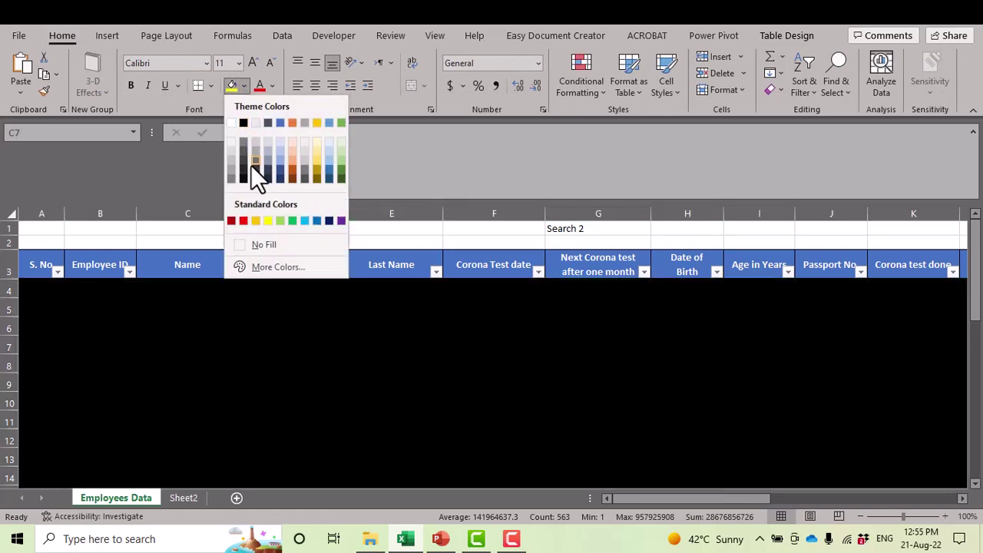
pyautogui.click(268, 246)
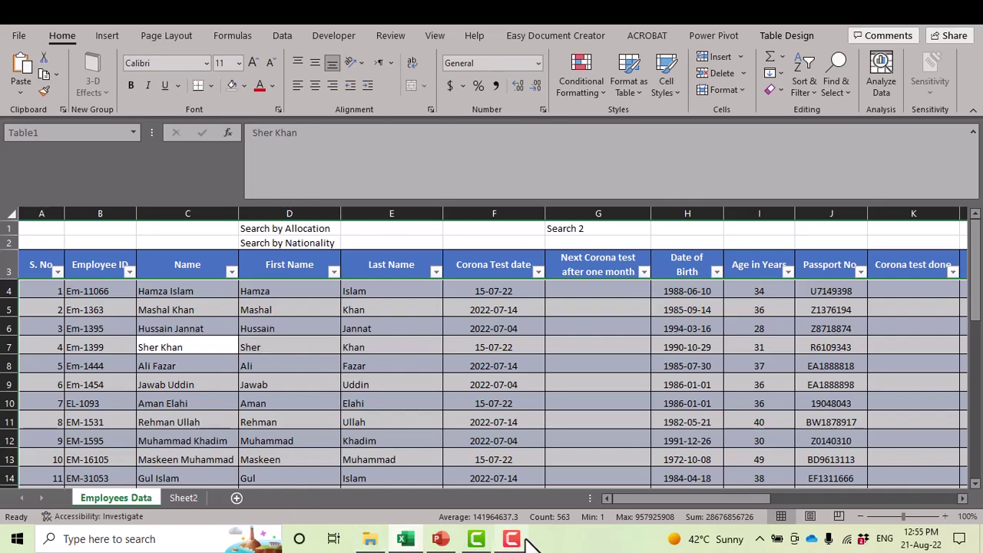
# Step: Try the orange banded style on the employee table and replace it with the black-header style with grey banded rows
pyautogui.click(187, 309)
pyautogui.click(787, 35)
pyautogui.click(946, 86)
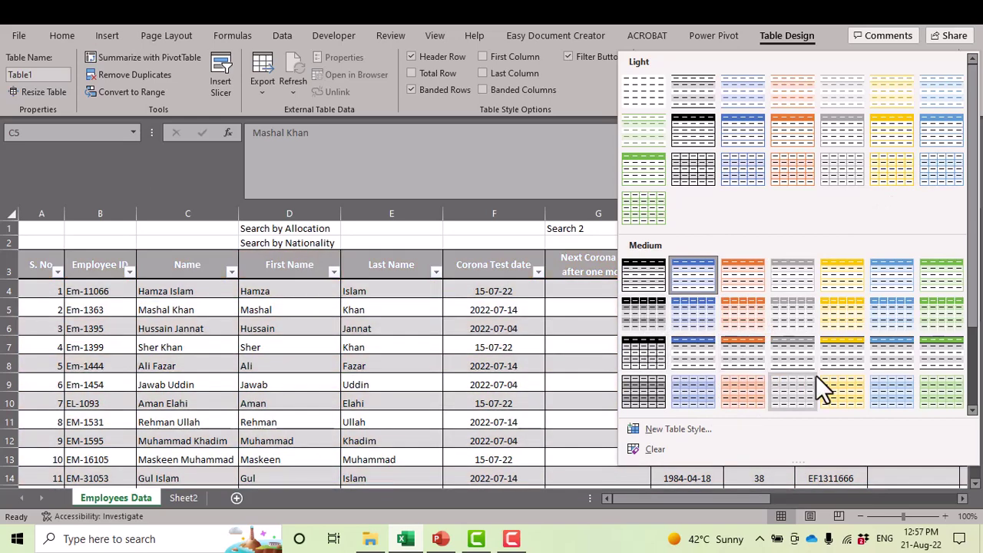
pyautogui.click(743, 389)
pyautogui.click(946, 86)
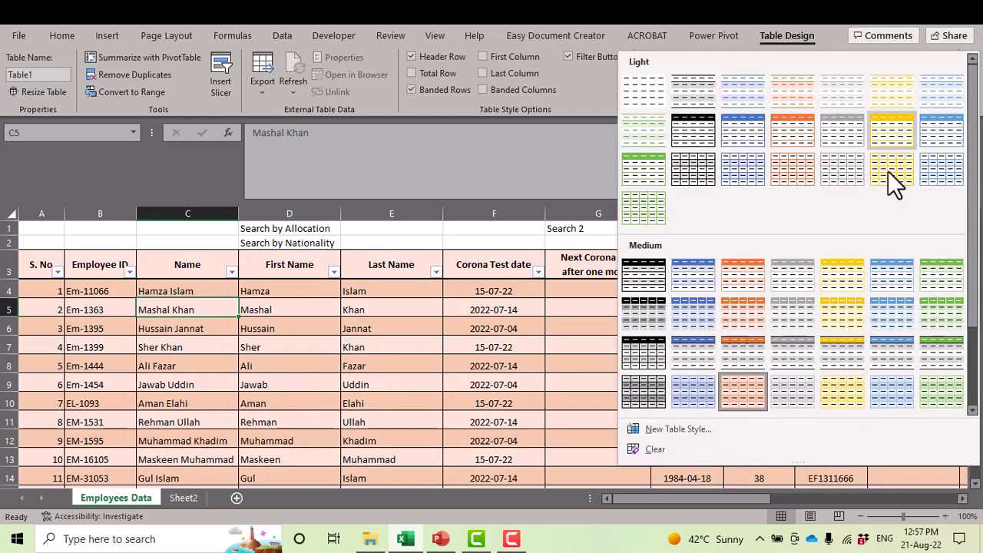
pyautogui.click(657, 179)
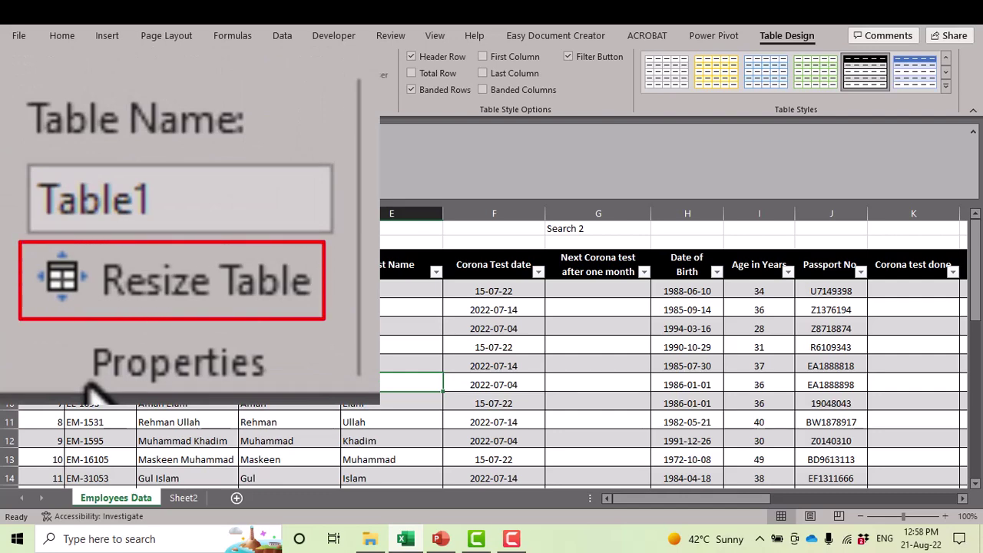
# Step: Examine the extent of the employee table down to row 36 and across to the 2nd Phone No. column
pyautogui.scroll(-12, 677, 346)
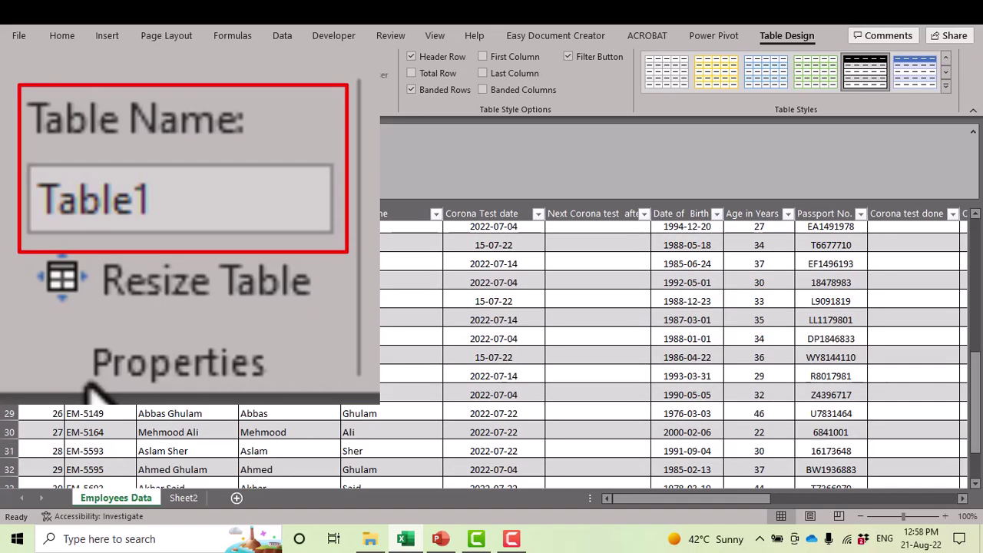
pyautogui.scroll(15, 677, 345)
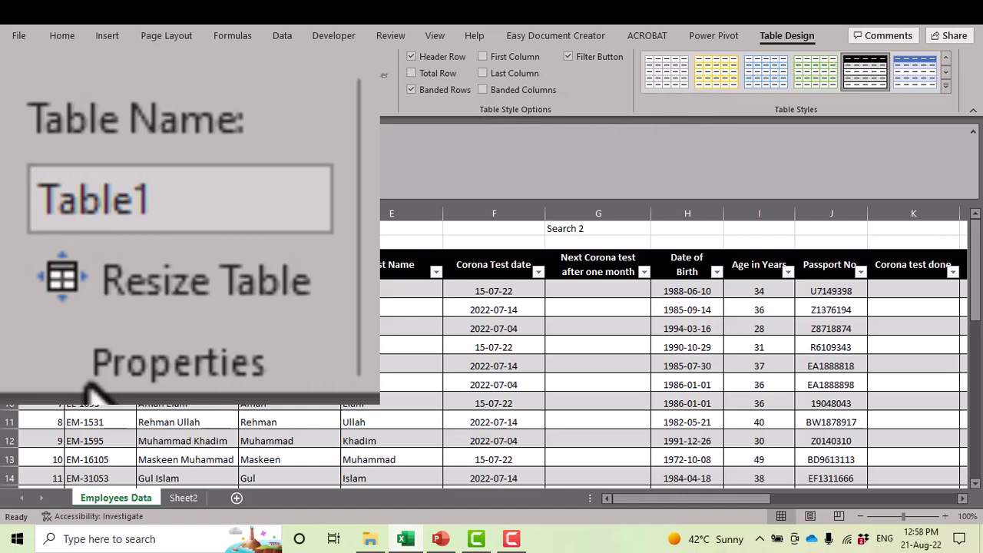
pyautogui.moveTo(658, 500); pyautogui.dragTo(867, 498)
pyautogui.scroll(-10, 595, 351)
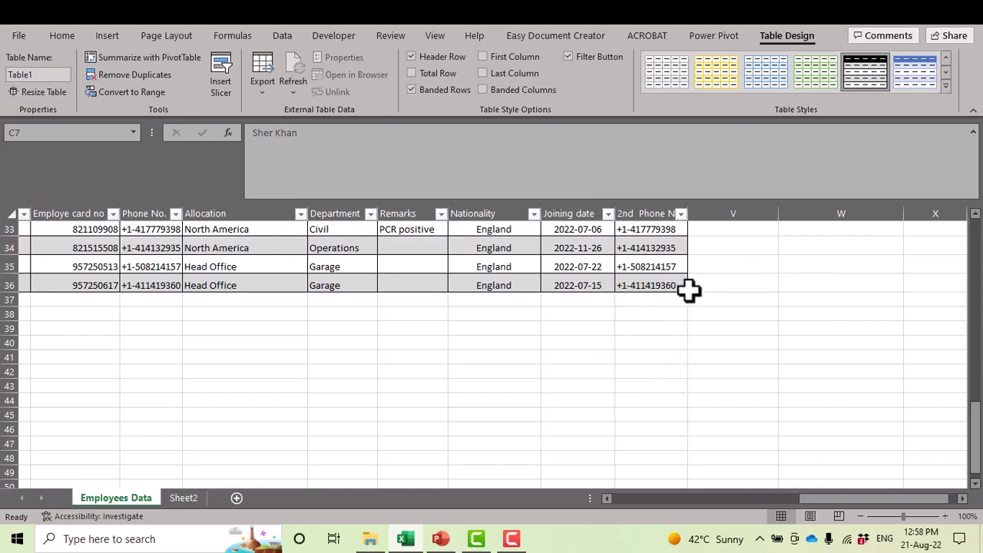
pyautogui.click(752, 499)
pyautogui.moveTo(752, 498); pyautogui.dragTo(666, 499)
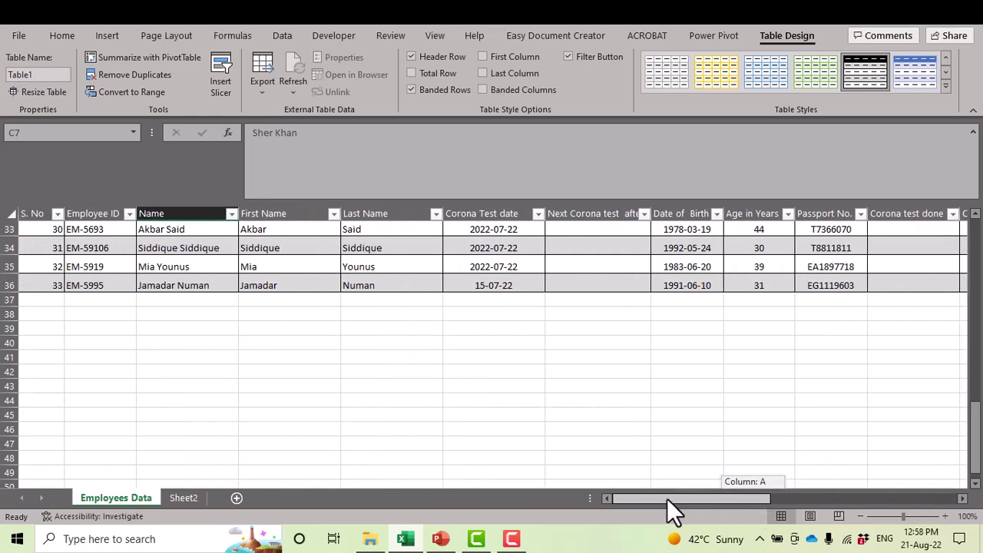
pyautogui.scroll(10, 430, 415)
# Step: Delete the entire S. No column from the Employees Data sheet and select the Employee ID header
pyautogui.click(34, 213)
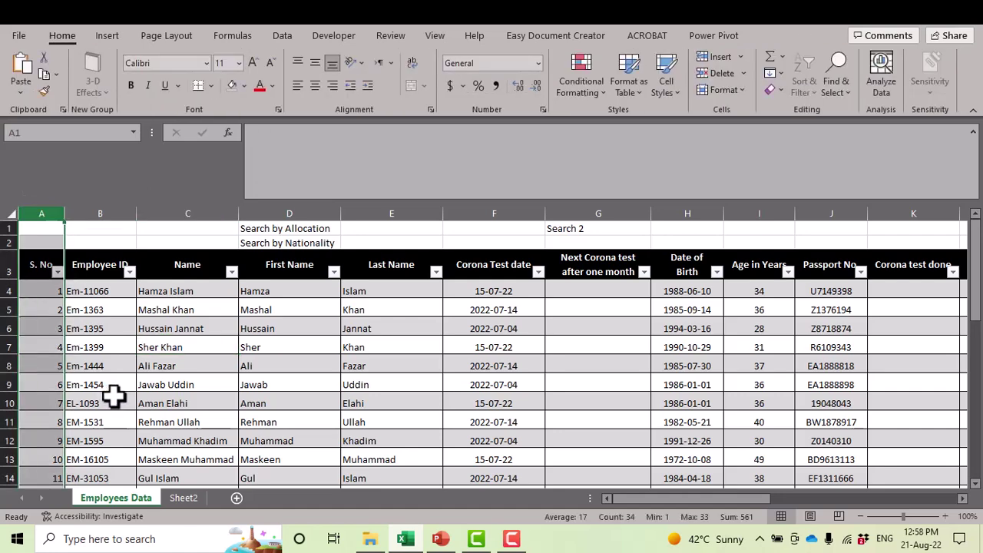
pyautogui.hotkey('ctrl', '-')
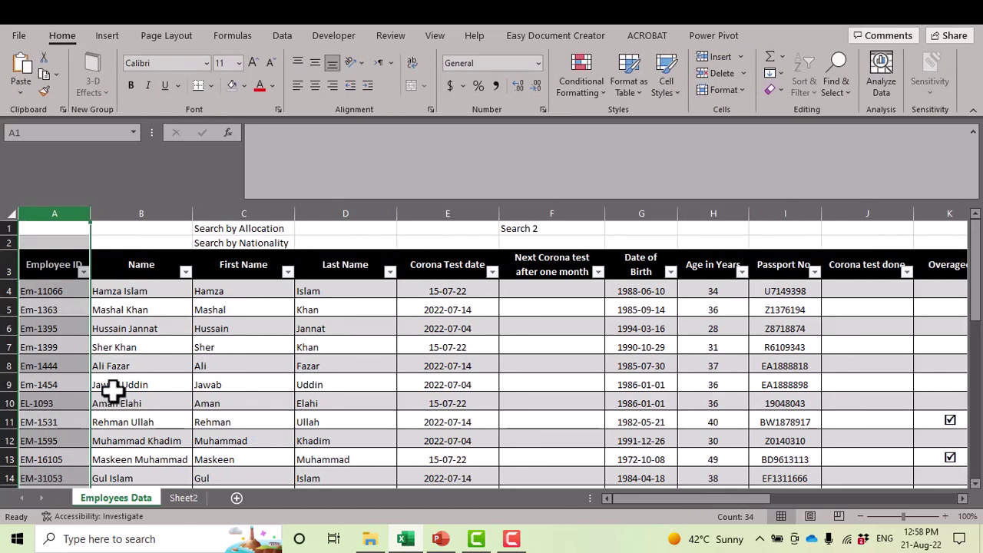
pyautogui.click(54, 348)
pyautogui.click(35, 264)
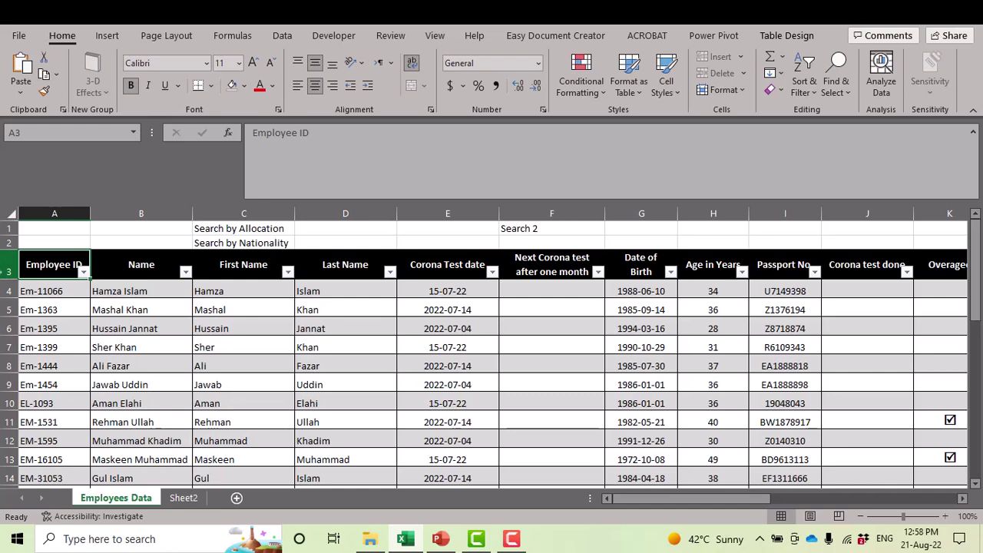
# Step: Insert a new column before Employee ID and enter the header S.No. in cell A3
pyautogui.click(55, 212)
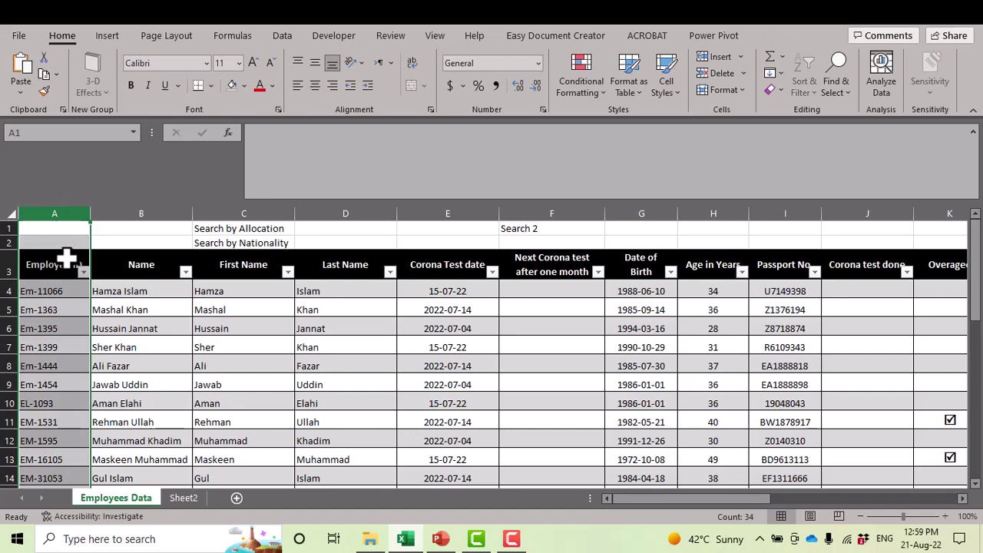
pyautogui.hotkey('ctrl', '+')
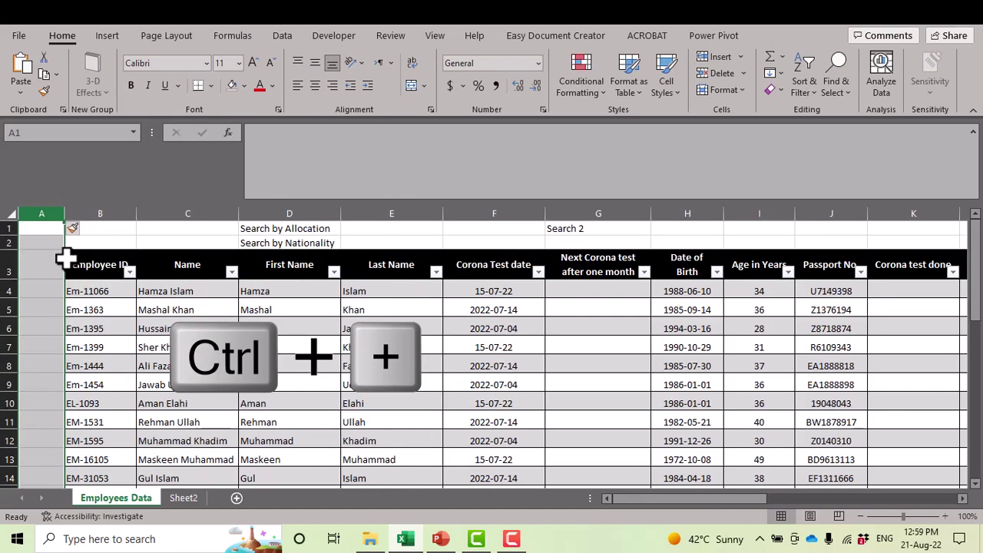
pyautogui.moveTo(50, 262); pyautogui.dragTo(50, 307)
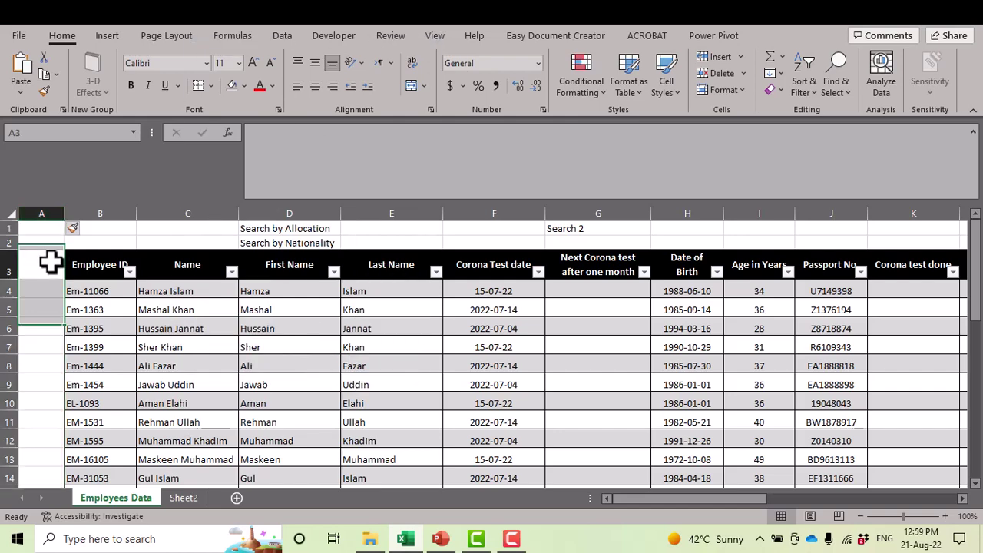
pyautogui.click(51, 263)
pyautogui.write('S')
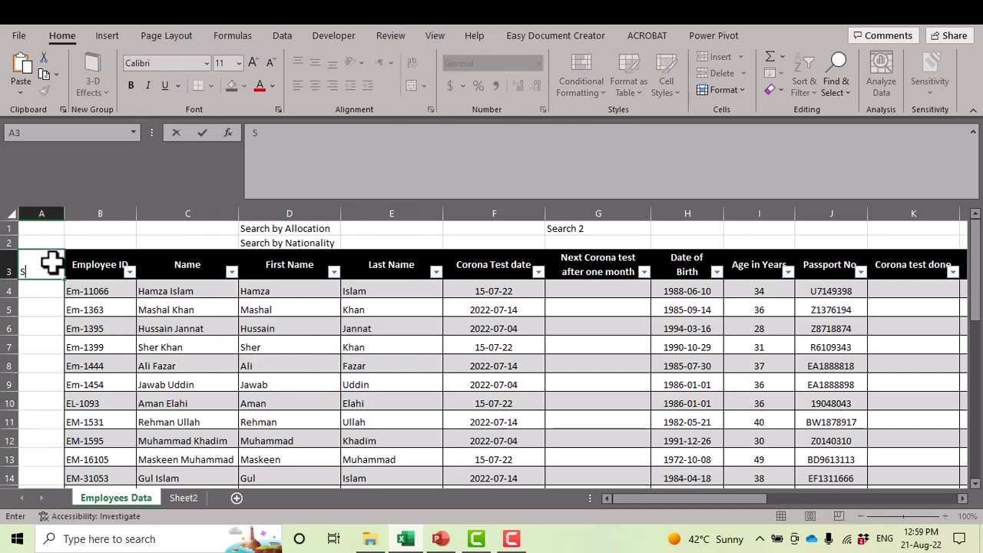
pyautogui.write('.No.')
pyautogui.press('Return')
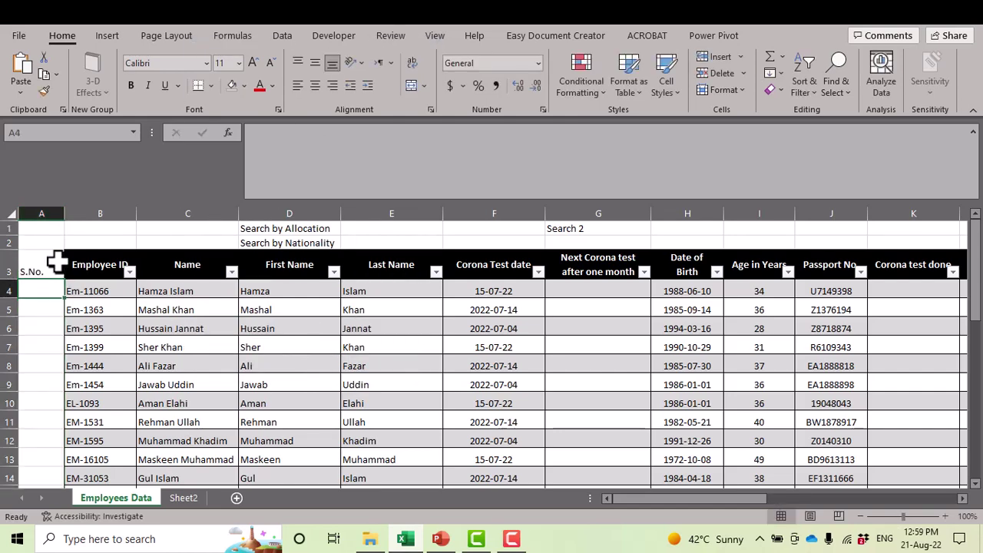
# Step: Add a column header Remarks2 in cell V3, directly after the 2nd Phone No. column
pyautogui.moveTo(83, 264); pyautogui.dragTo(892, 263)
pyautogui.click(891, 263)
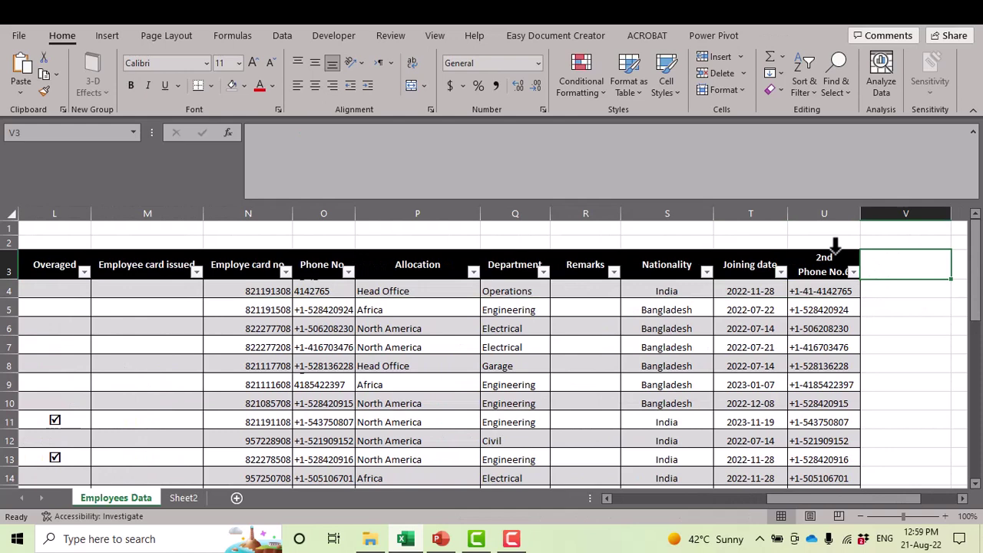
pyautogui.write('Remarks2')
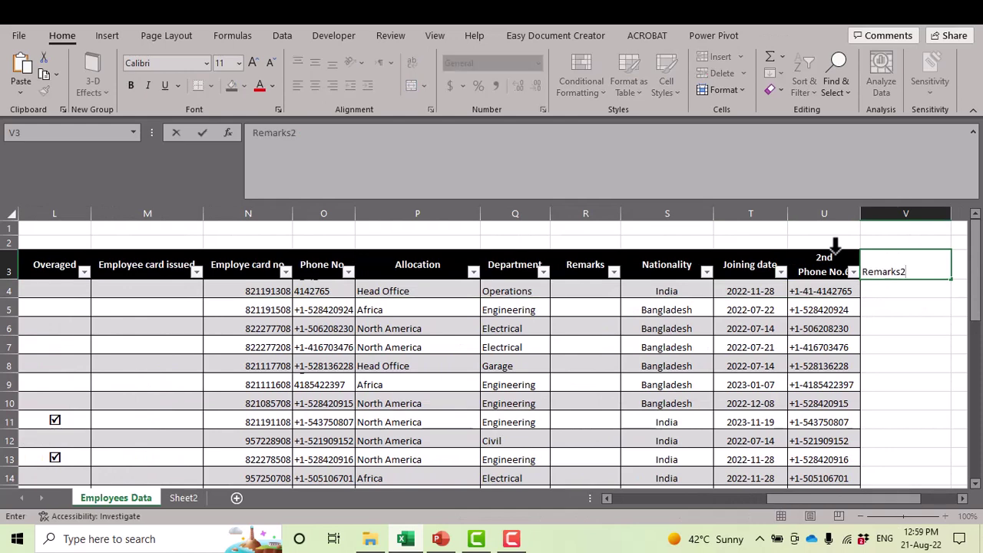
pyautogui.press('Return')
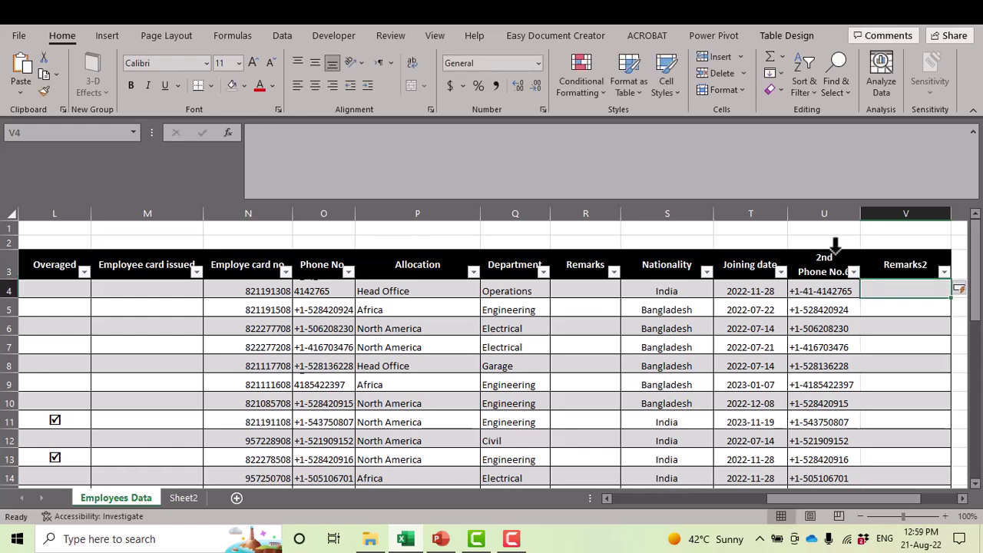
# Step: Examine the new Remarks2 column from its header down to the last table row
pyautogui.click(895, 328)
pyautogui.scroll(-5, 888, 355)
pyautogui.scroll(-10, 881, 364)
pyautogui.scroll(6, 873, 369)
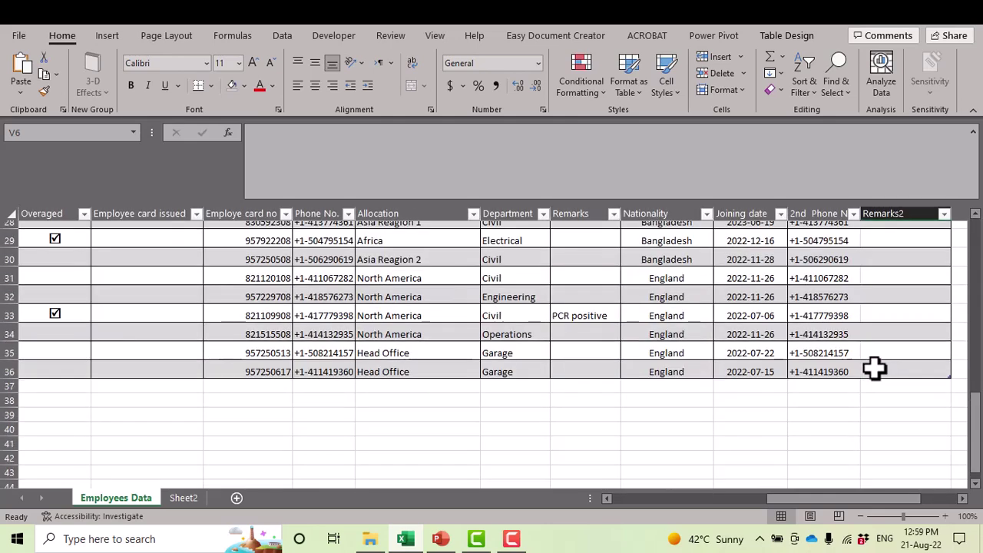
pyautogui.scroll(5, 884, 392)
pyautogui.scroll(4, 889, 388)
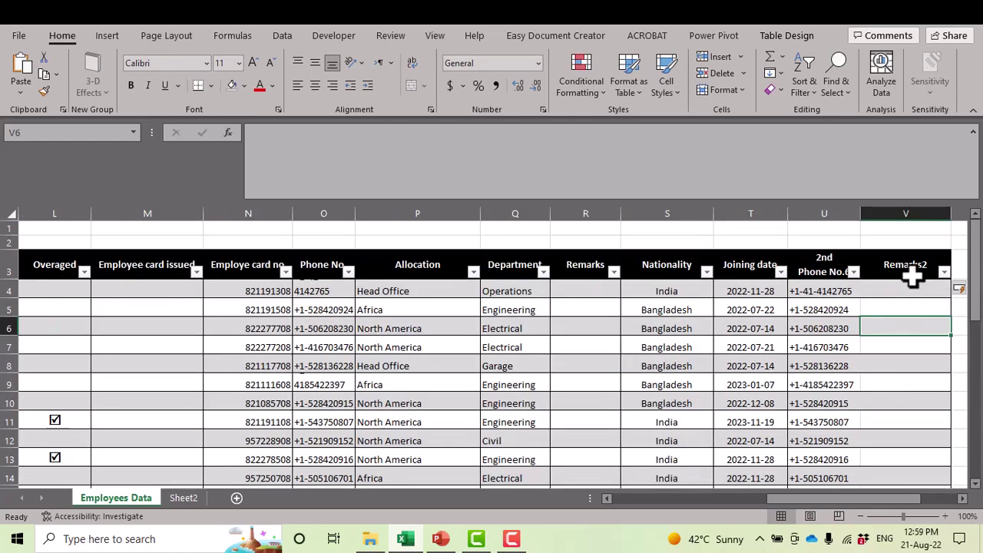
pyautogui.click(900, 212)
# Step: Check the S.No. header in cell A3 and select cell C6 in the table's Name column
pyautogui.moveTo(419, 384); pyautogui.dragTo(3, 441)
pyautogui.click(31, 264)
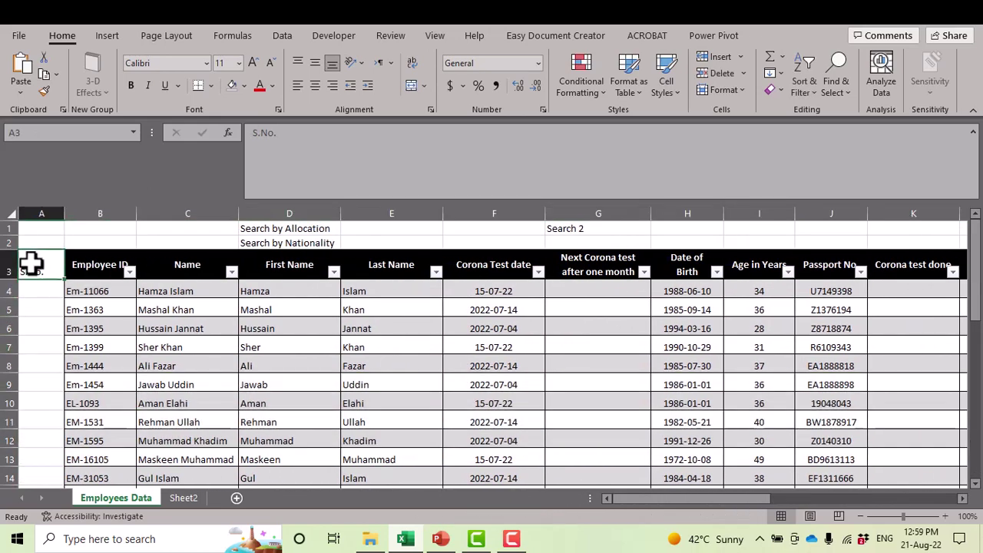
pyautogui.click(253, 323)
pyautogui.click(166, 324)
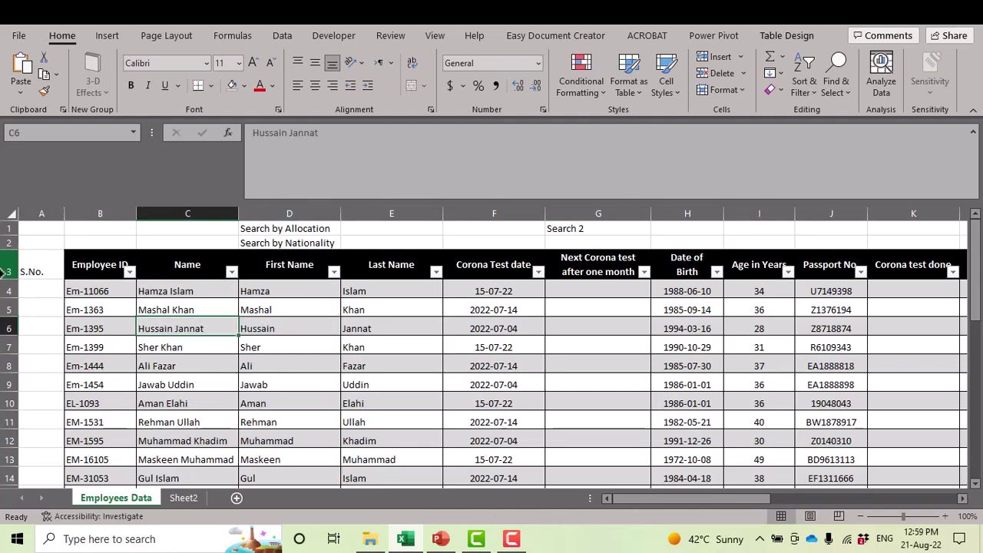
# Step: Resize the employee table to the range $A$3:$U$36 so that it includes the S.No. column
pyautogui.click(49, 277)
pyautogui.click(140, 346)
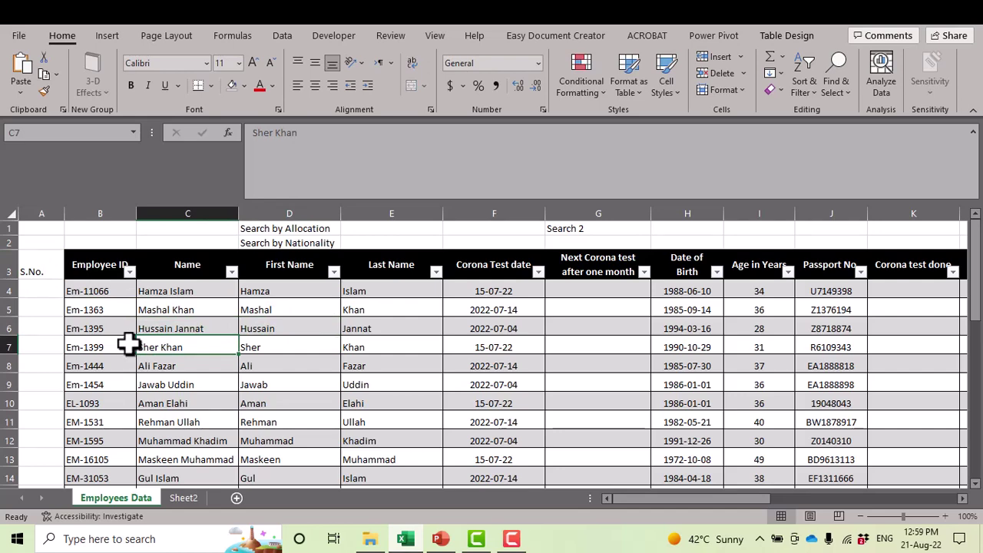
pyautogui.click(175, 388)
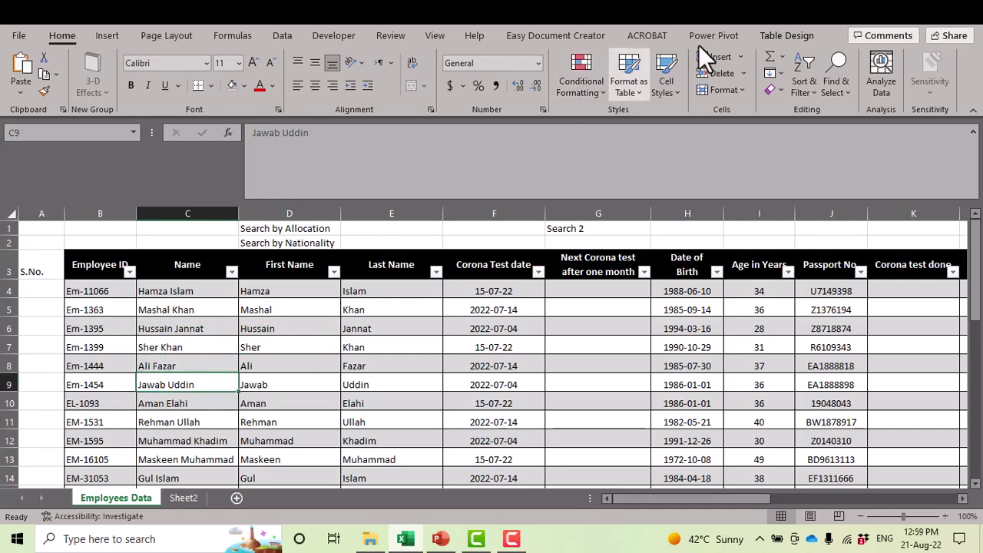
pyautogui.click(811, 34)
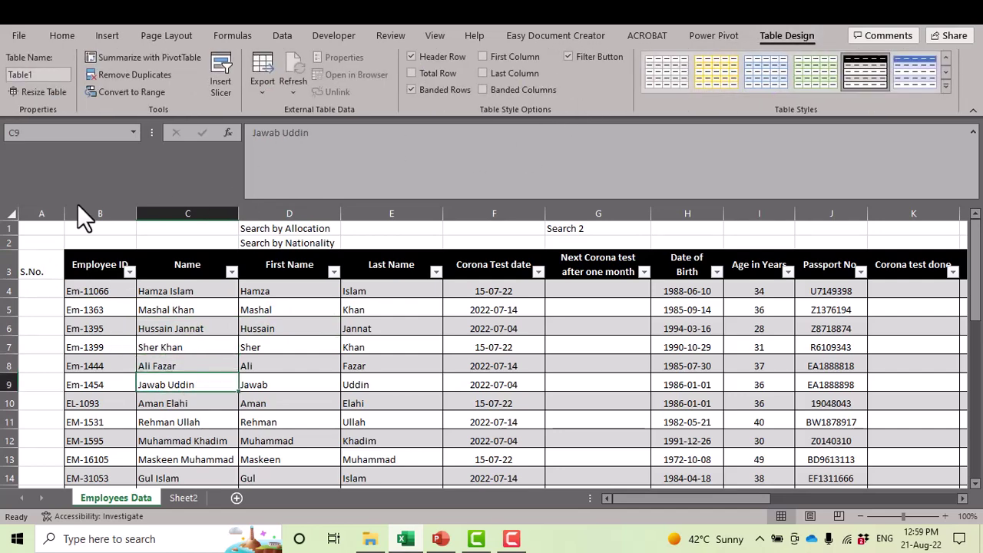
pyautogui.click(50, 95)
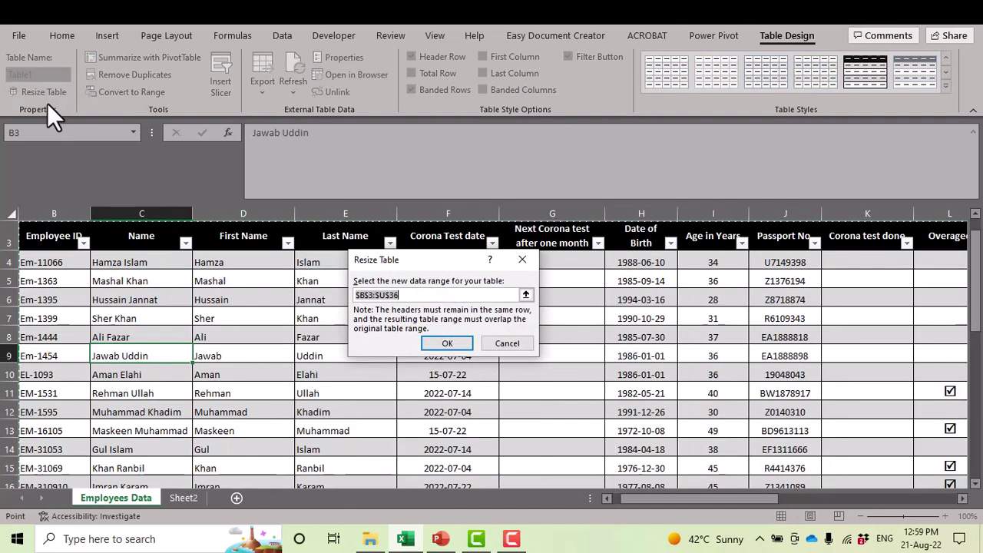
pyautogui.click(526, 296)
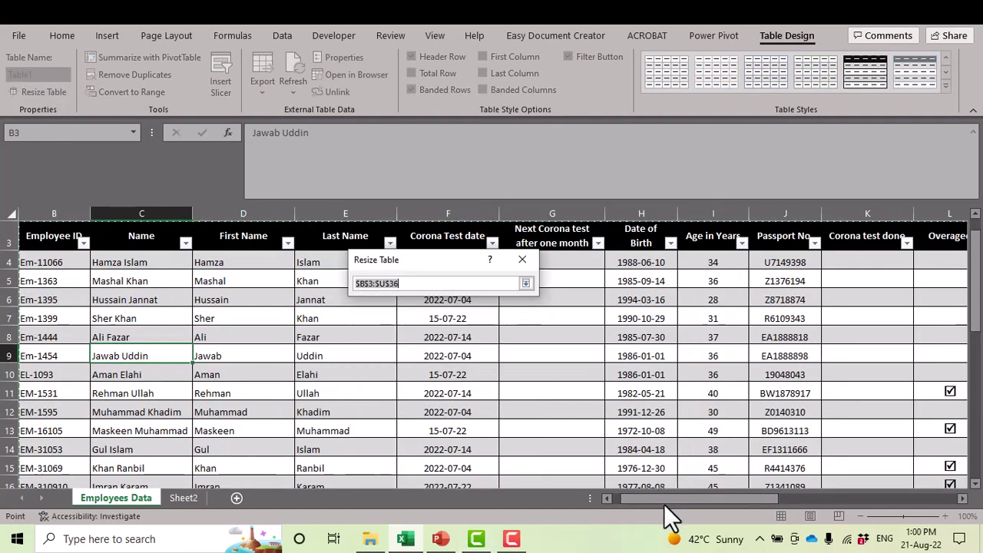
pyautogui.moveTo(660, 499); pyautogui.dragTo(639, 500)
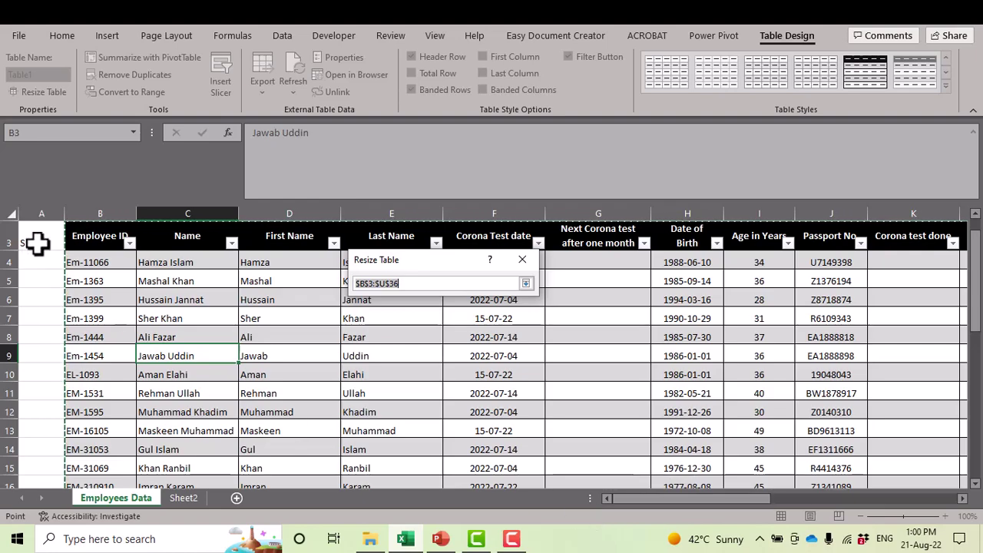
pyautogui.moveTo(37, 242); pyautogui.dragTo(603, 458)
pyautogui.moveTo(826, 500); pyautogui.dragTo(613, 499)
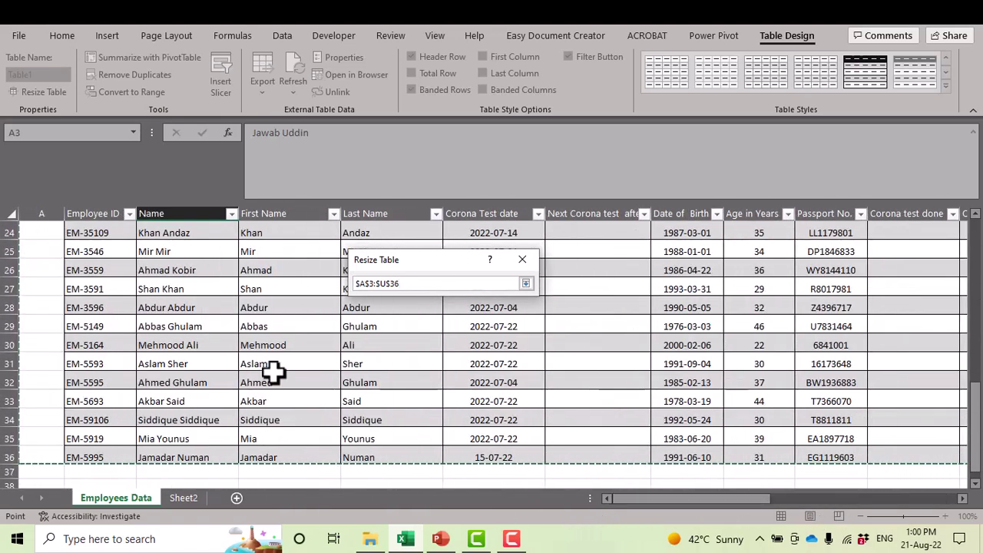
pyautogui.scroll(8, 103, 302)
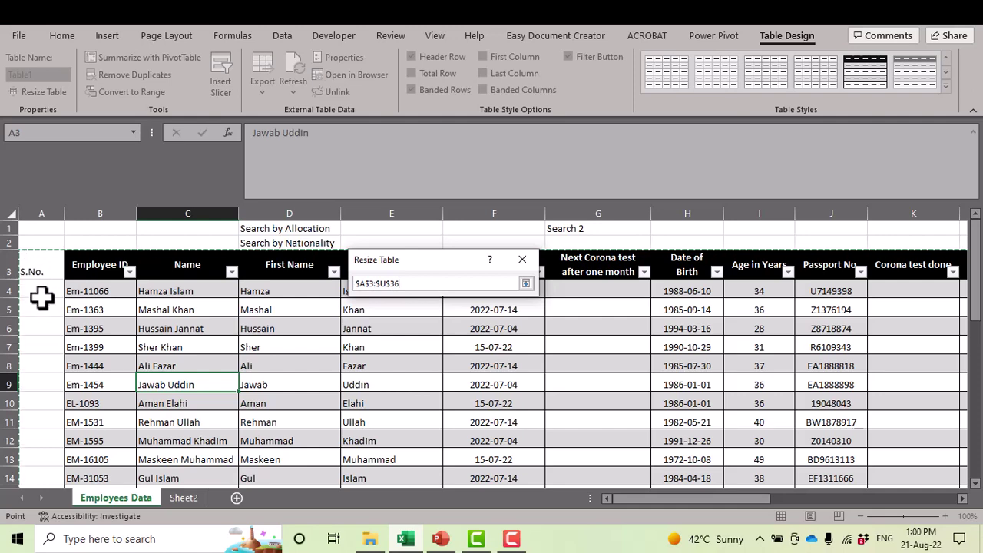
pyautogui.click(526, 284)
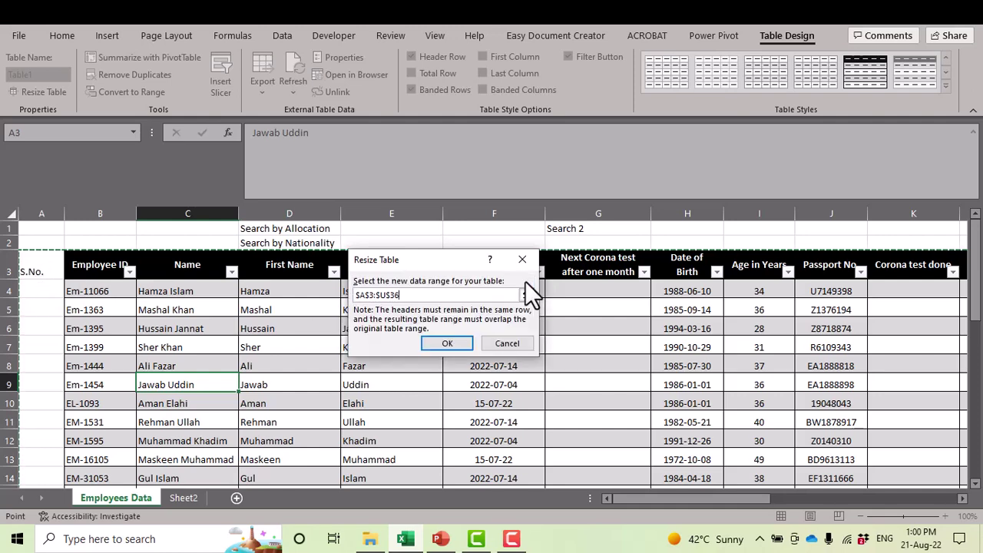
pyautogui.click(445, 345)
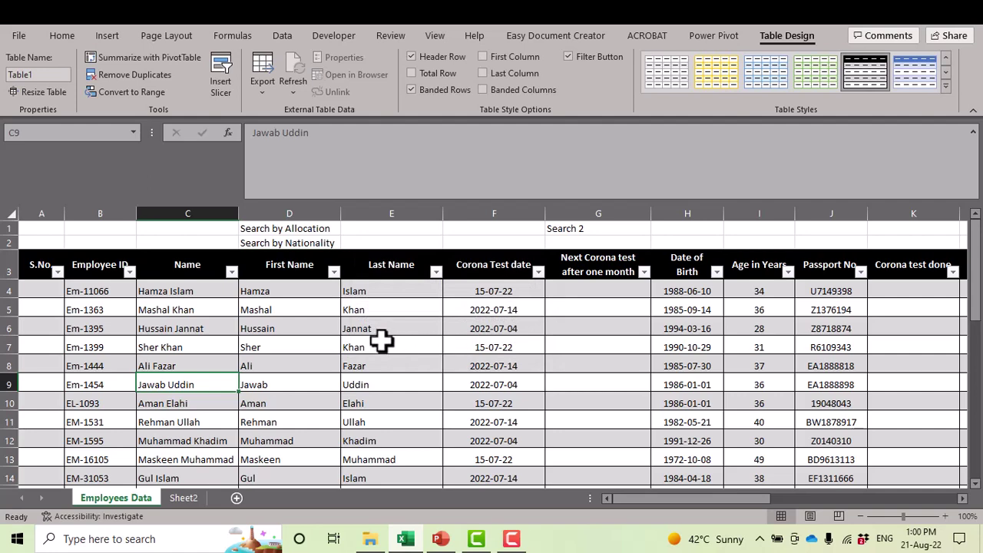
# Step: Enter 1, 2 and 3 in cells A4 to A6 of the S.No. column and fill the series down the table
pyautogui.click(48, 289)
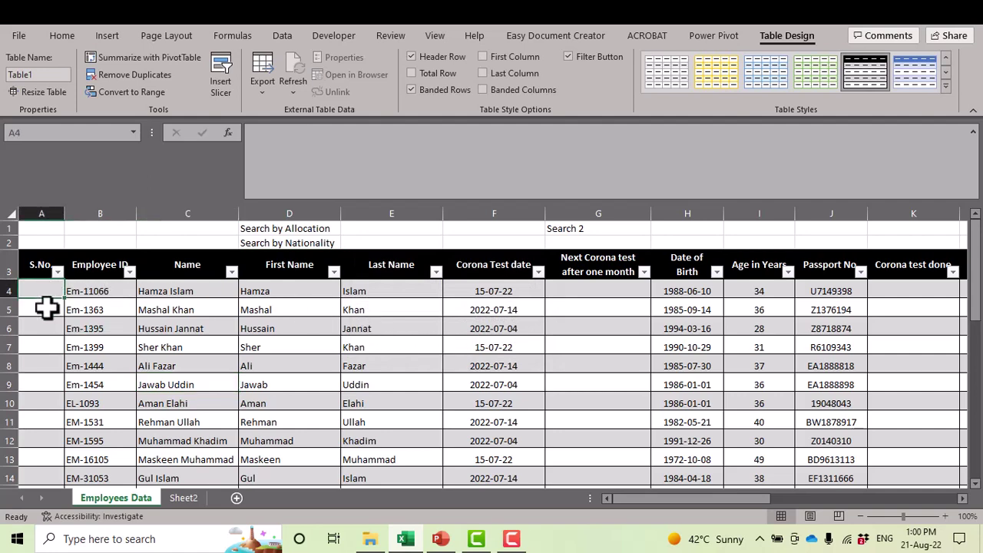
pyautogui.write('1')
pyautogui.press('Return')
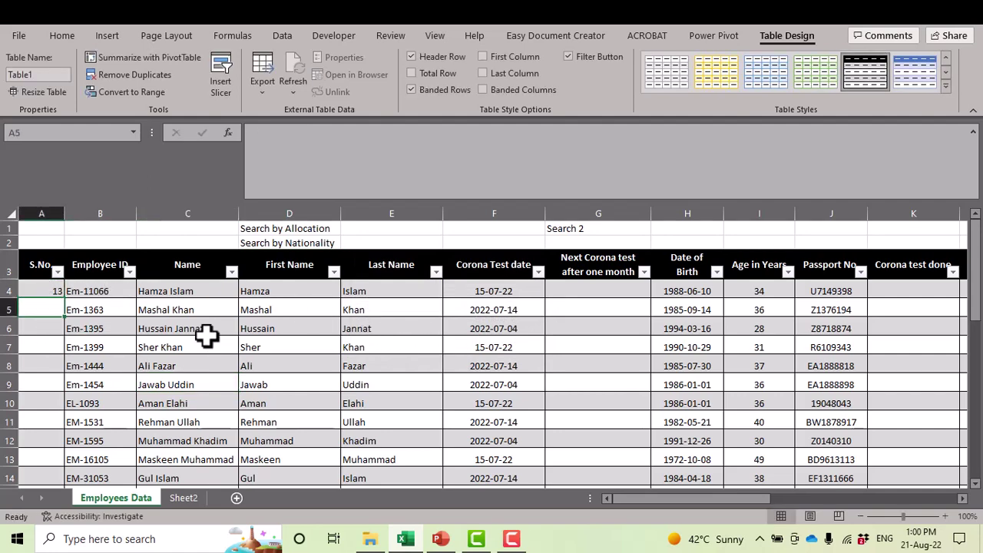
pyautogui.write('2')
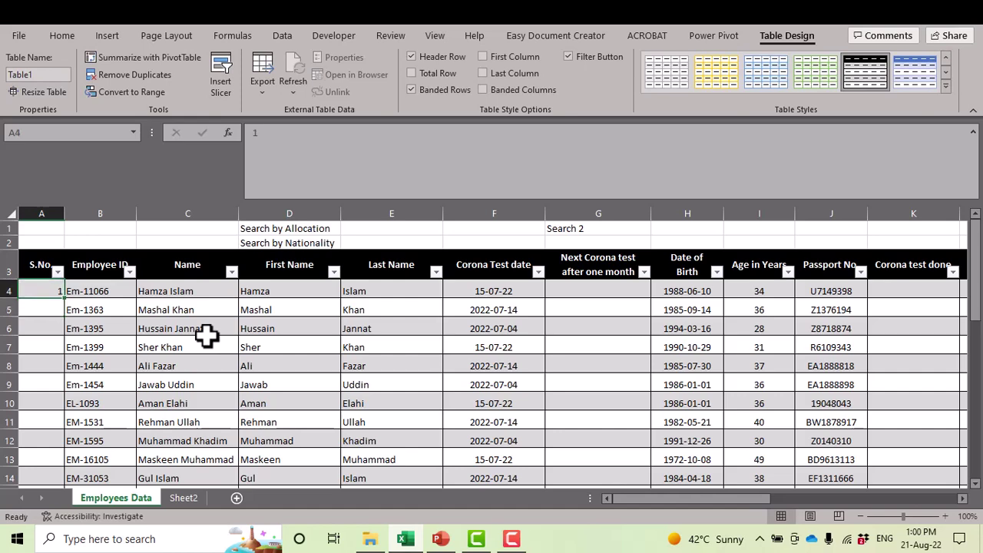
pyautogui.press('Return')
pyautogui.write('3')
pyautogui.press('Return')
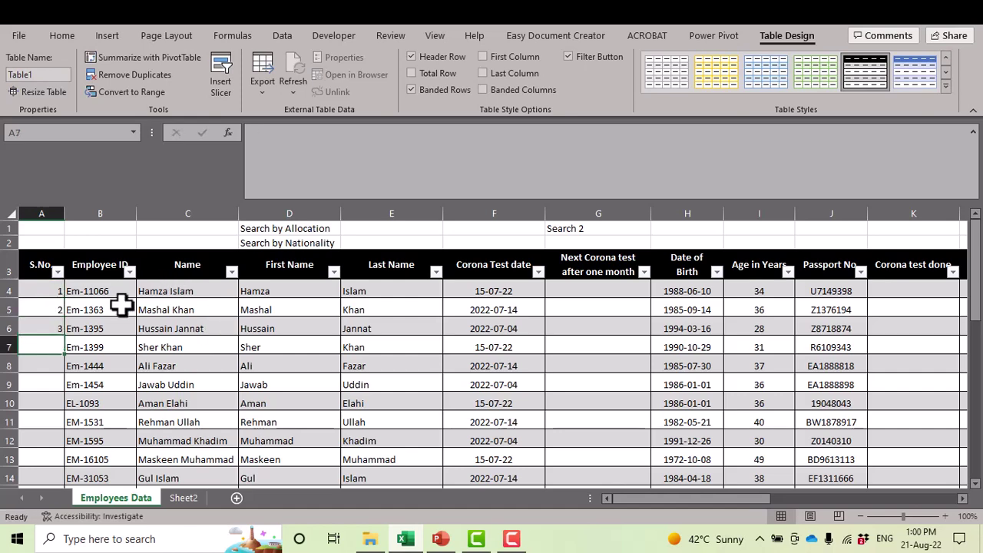
pyautogui.moveTo(39, 285); pyautogui.dragTo(54, 321)
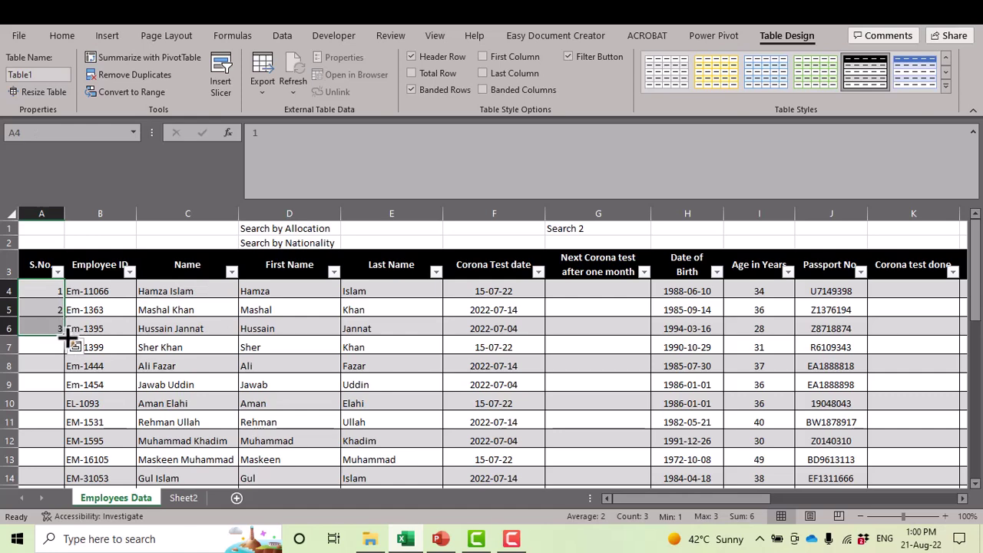
pyautogui.doubleClick(64, 338)
pyautogui.click(102, 347)
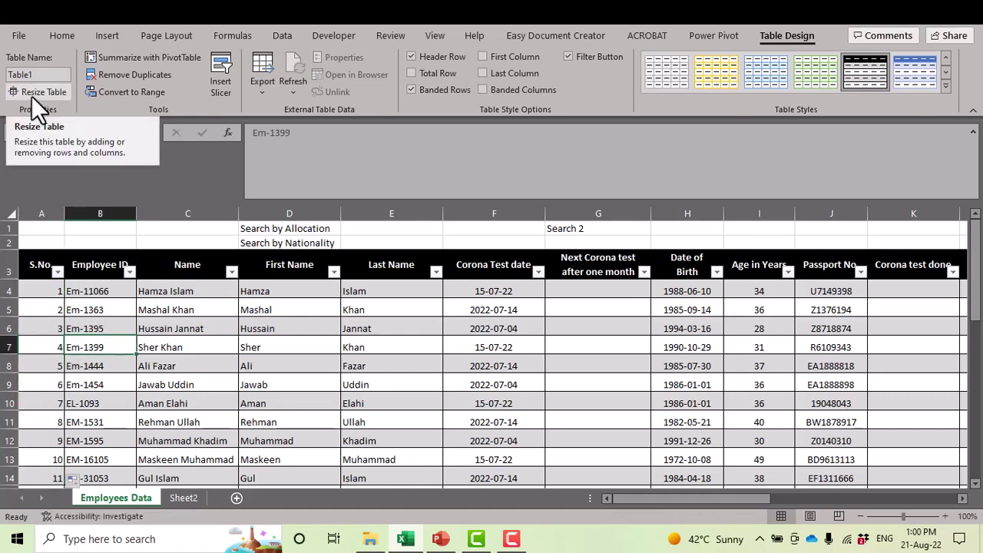
pyautogui.click(116, 314)
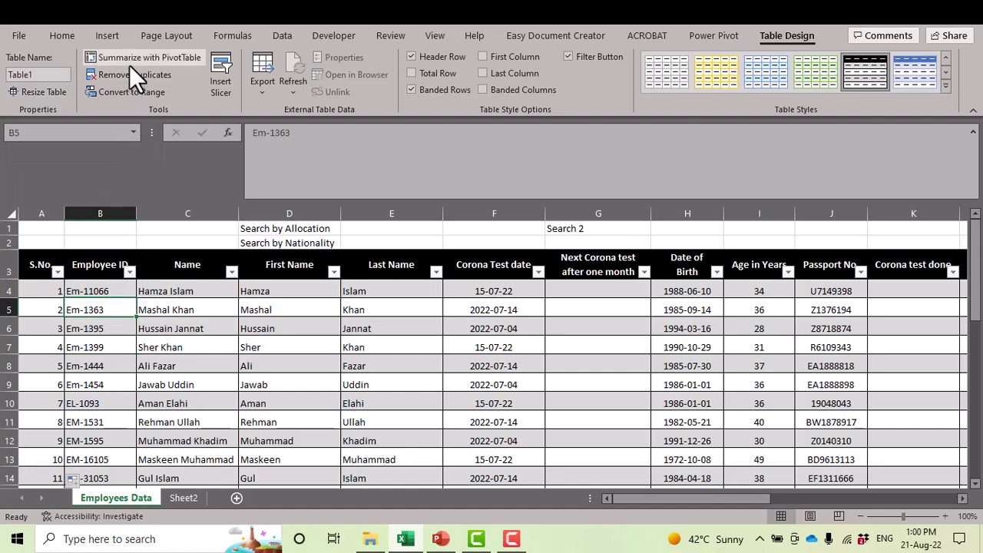
pyautogui.click(201, 405)
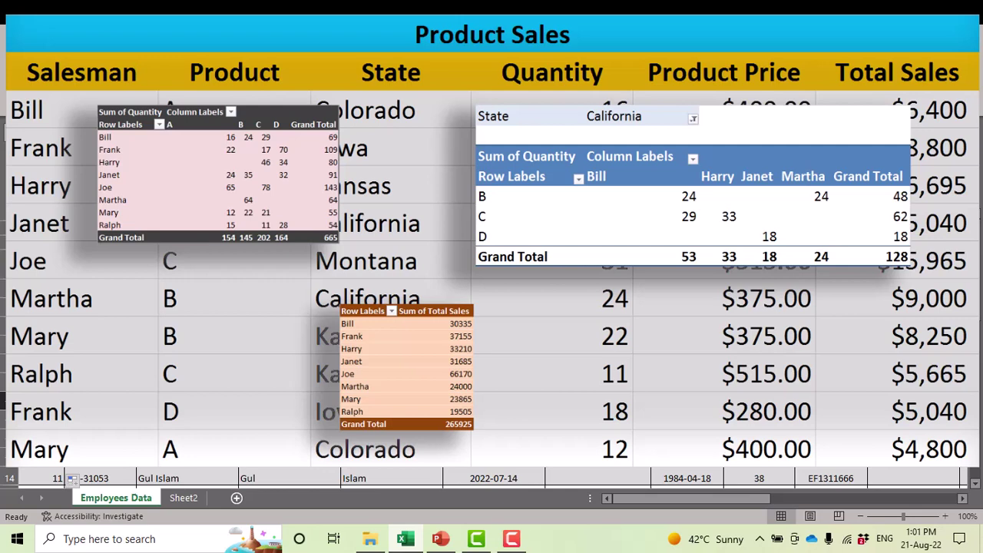
pyautogui.click(512, 538)
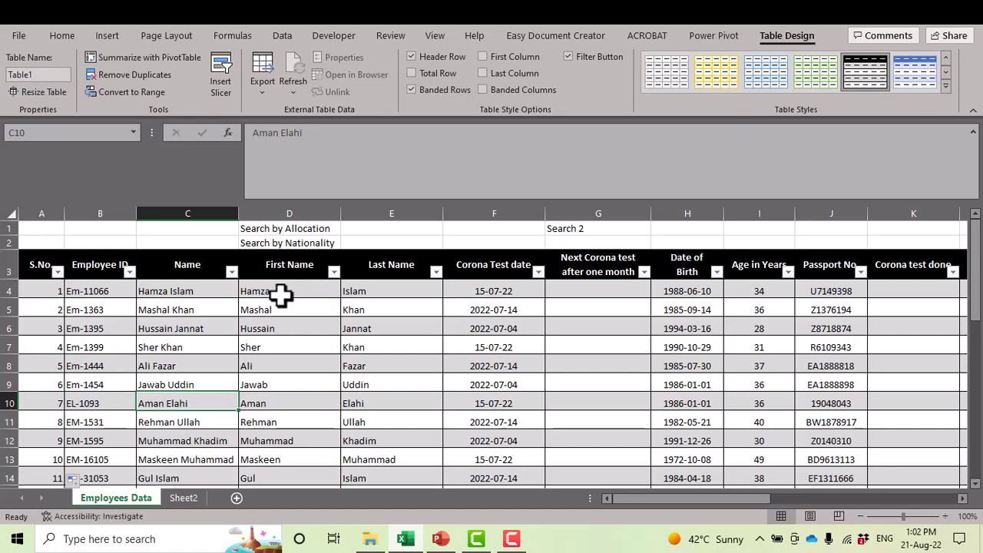
# Step: Summarize Table1 with a PivotTable placed on a new worksheet
pyautogui.click(296, 369)
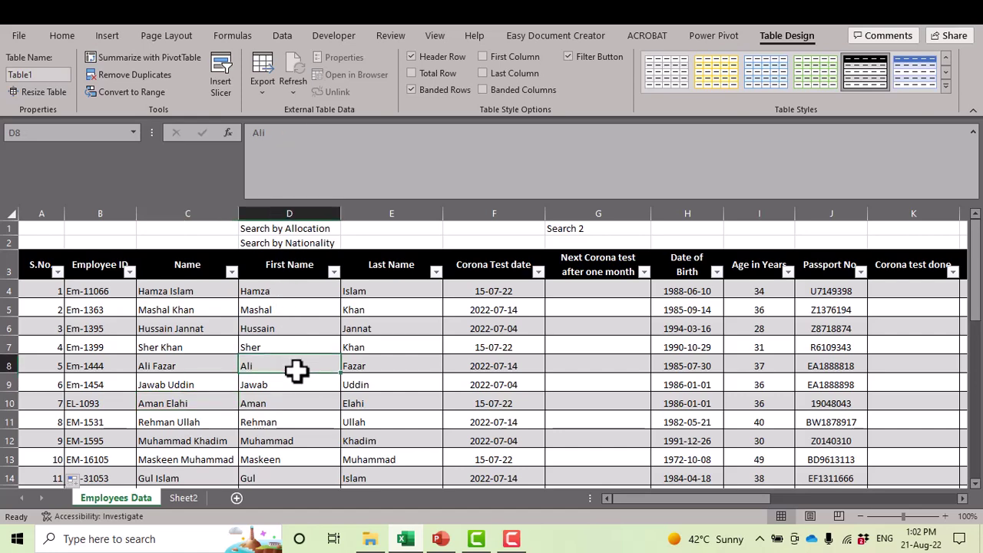
pyautogui.click(118, 63)
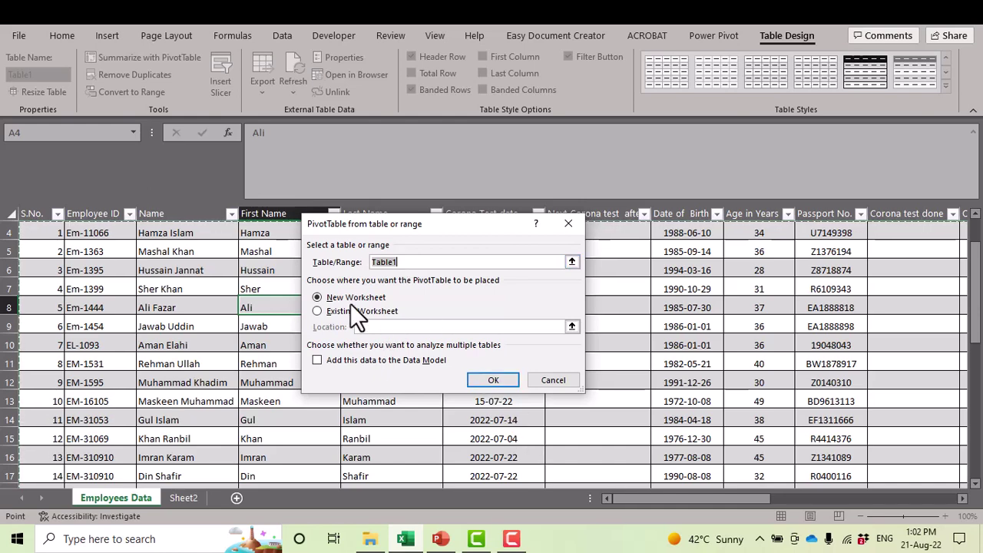
pyautogui.click(497, 382)
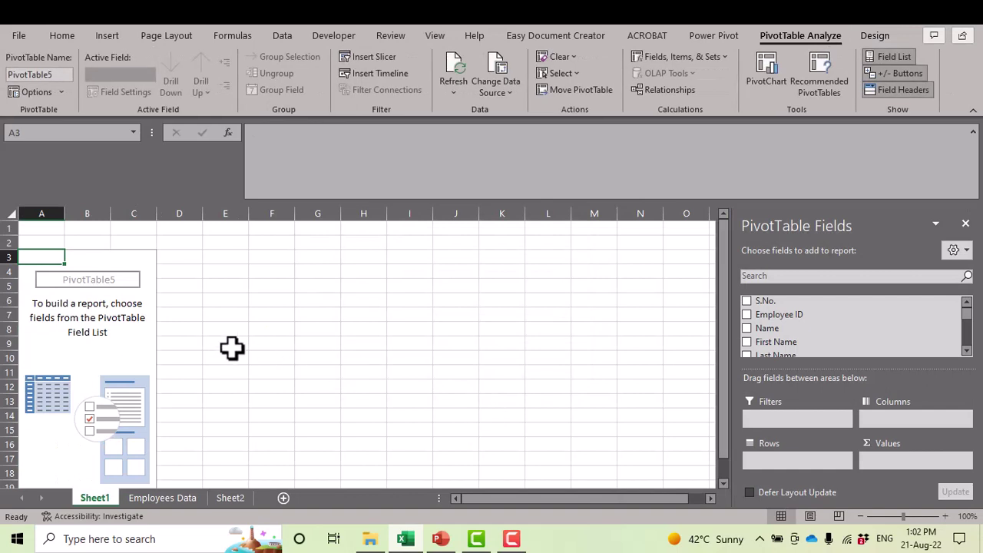
pyautogui.scroll(-1, 799, 42)
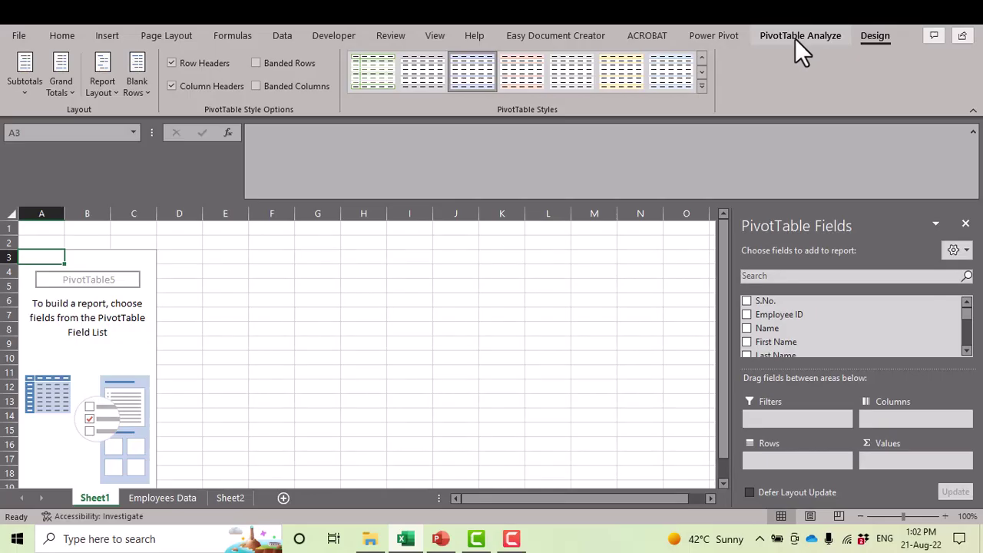
pyautogui.click(800, 38)
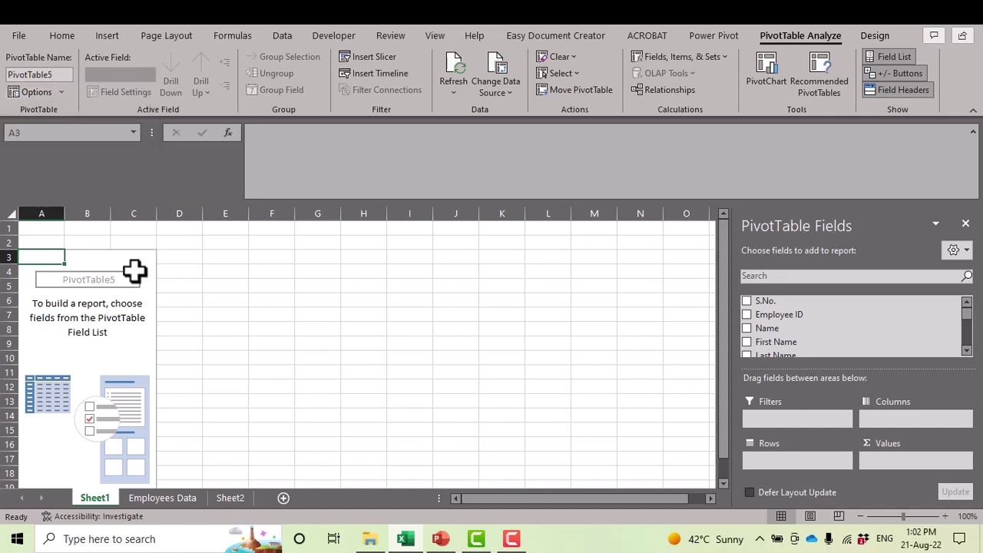
pyautogui.click(89, 312)
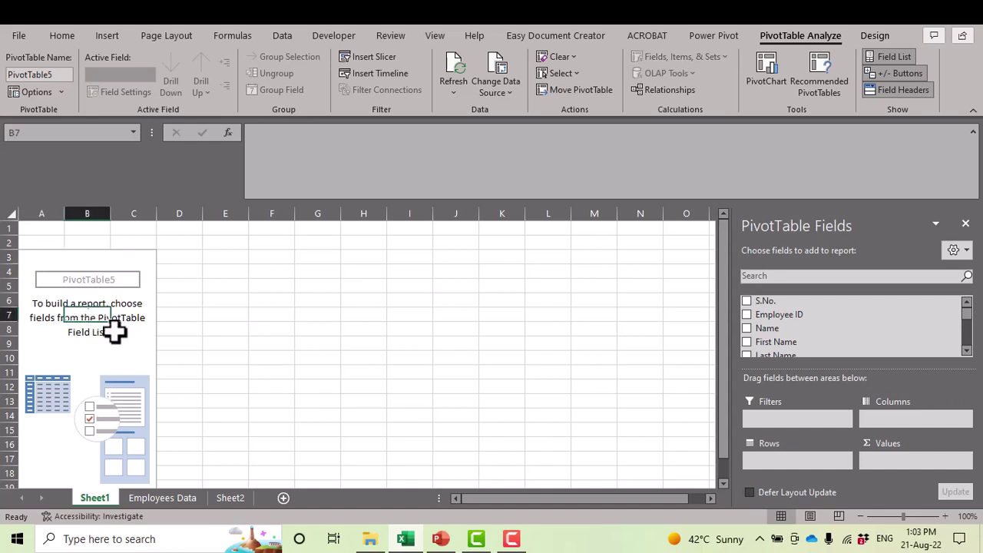
pyautogui.click(51, 262)
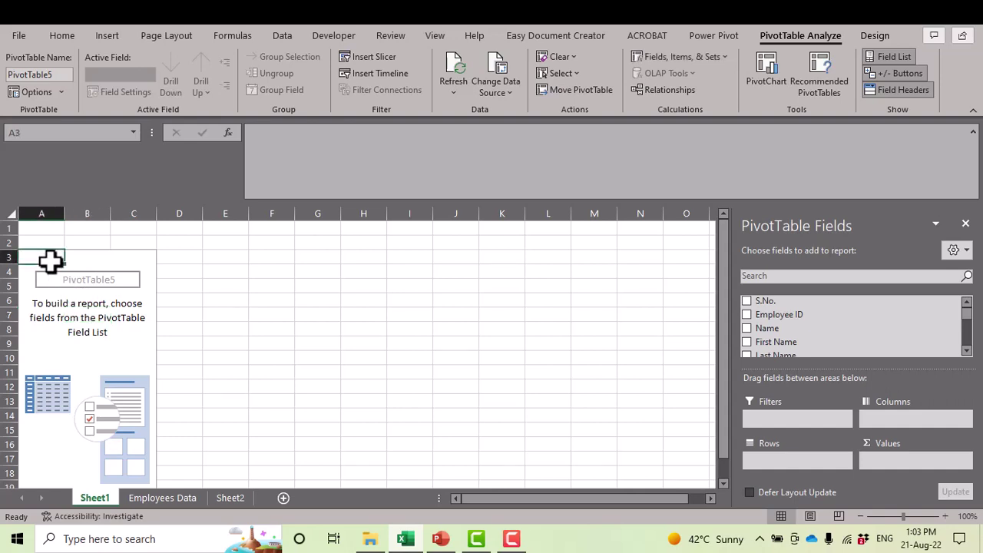
# Step: Add the Nationality field to both the Rows and the Values areas of the PivotTable
pyautogui.scroll(-3, 62, 334)
pyautogui.scroll(3, 61, 333)
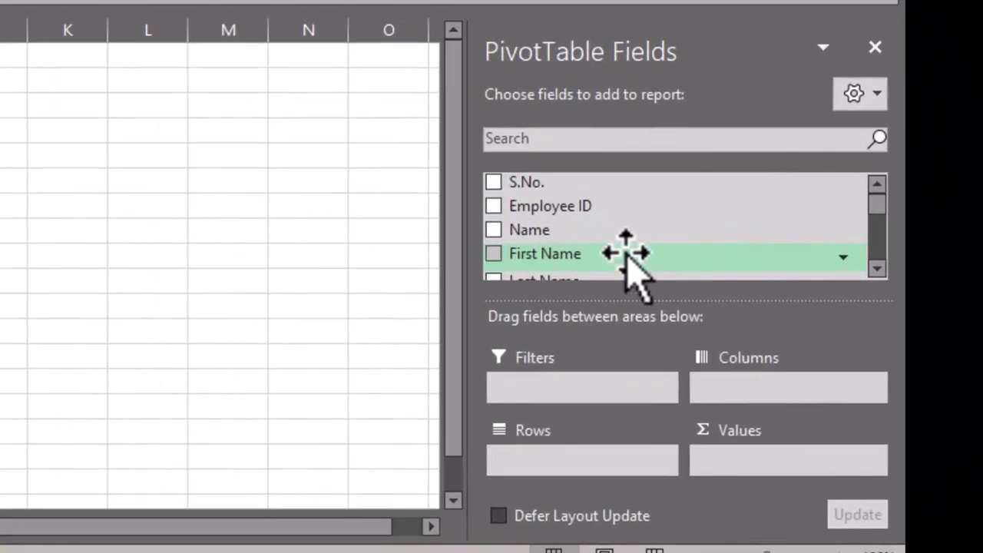
pyautogui.scroll(-1, 825, 344)
pyautogui.scroll(-5, 620, 244)
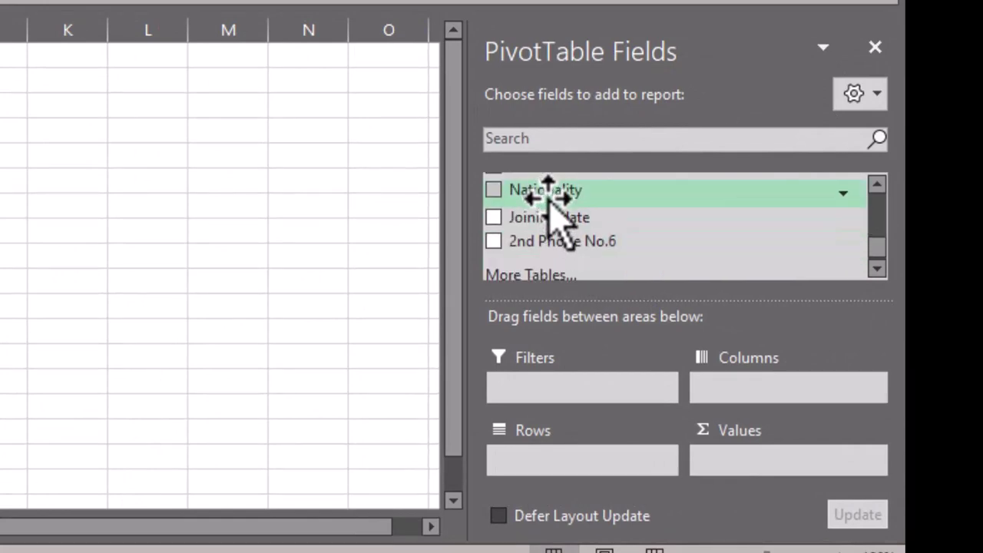
pyautogui.moveTo(547, 198); pyautogui.dragTo(590, 466)
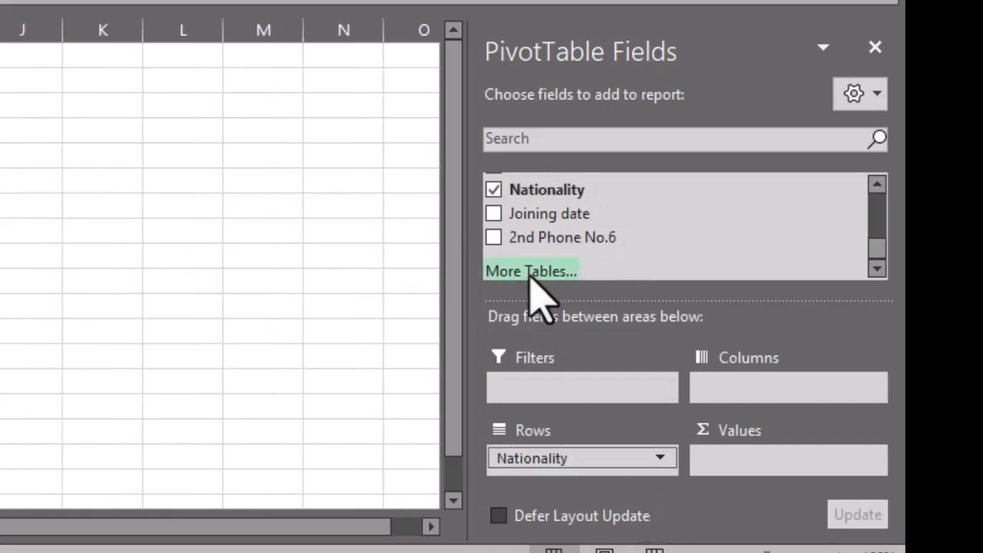
pyautogui.moveTo(529, 198); pyautogui.dragTo(749, 461)
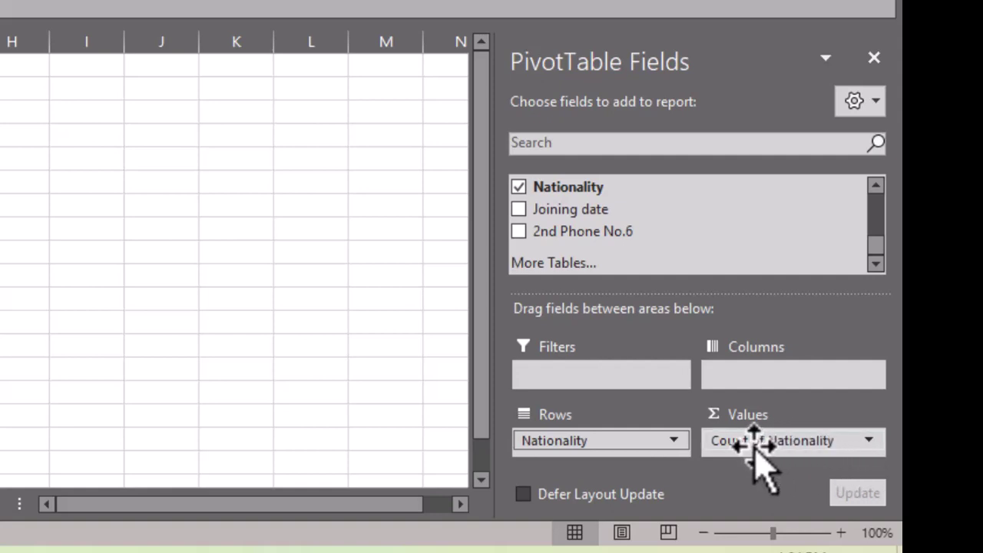
# Step: Keep Count as the calculation type in the Nationality value field's settings and select the Bangladesh row label in cell A4
pyautogui.click(869, 442)
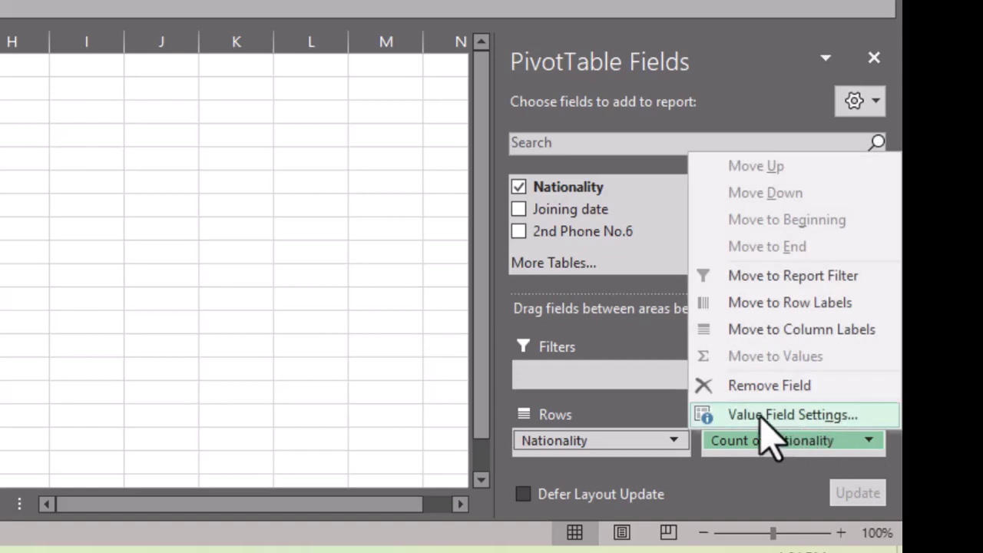
pyautogui.click(765, 415)
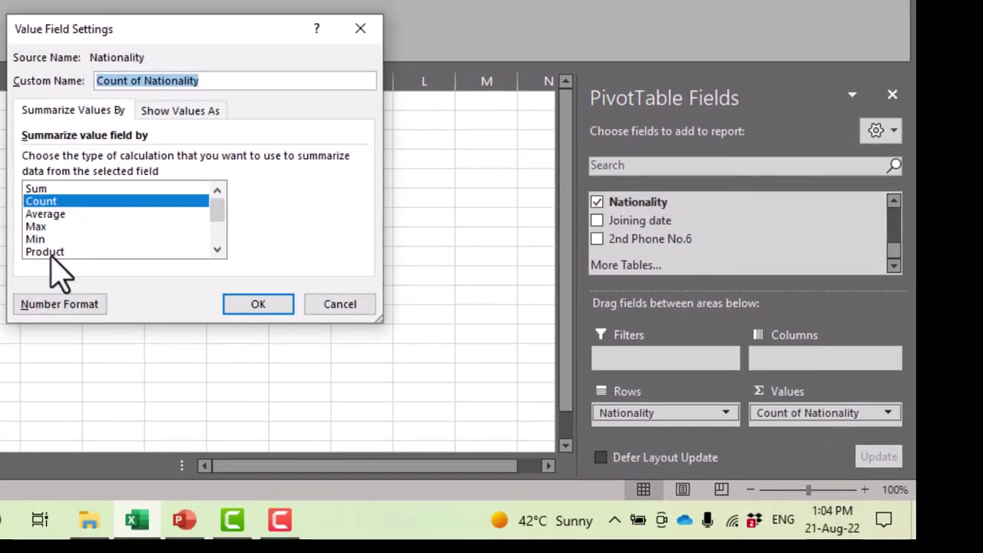
pyautogui.click(246, 305)
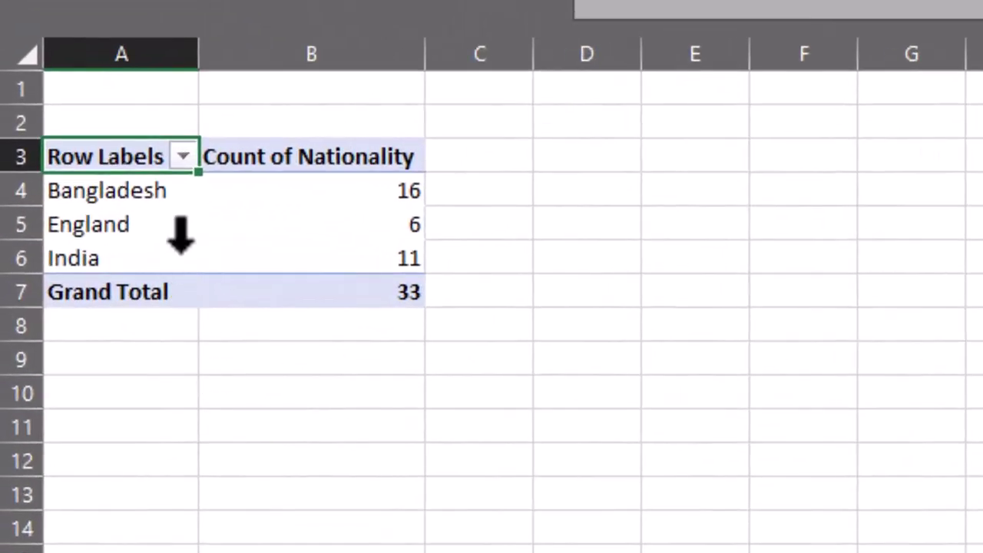
pyautogui.click(181, 234)
pyautogui.click(98, 187)
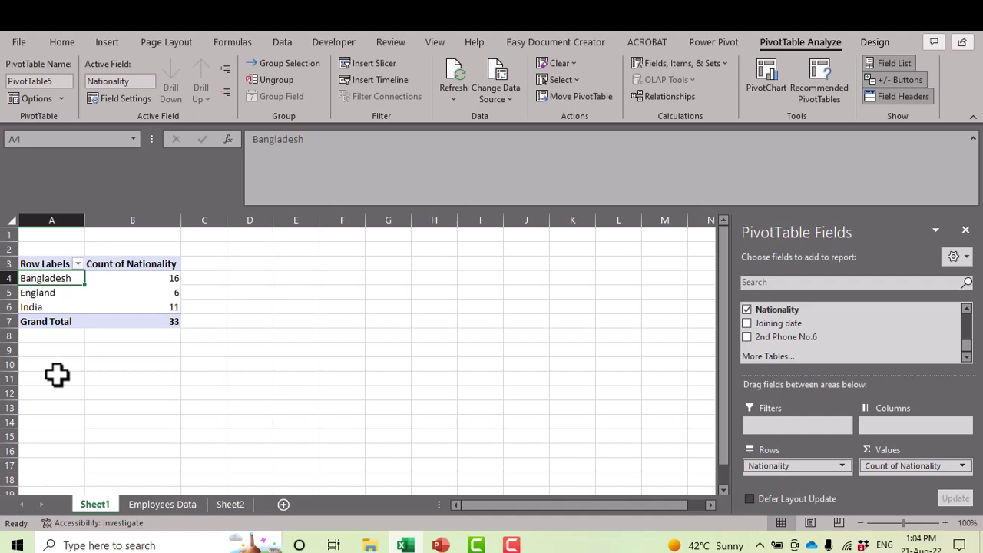
# Step: Look up the name of the employee table in its design properties on the Employees Data sheet
pyautogui.click(187, 505)
pyautogui.click(104, 332)
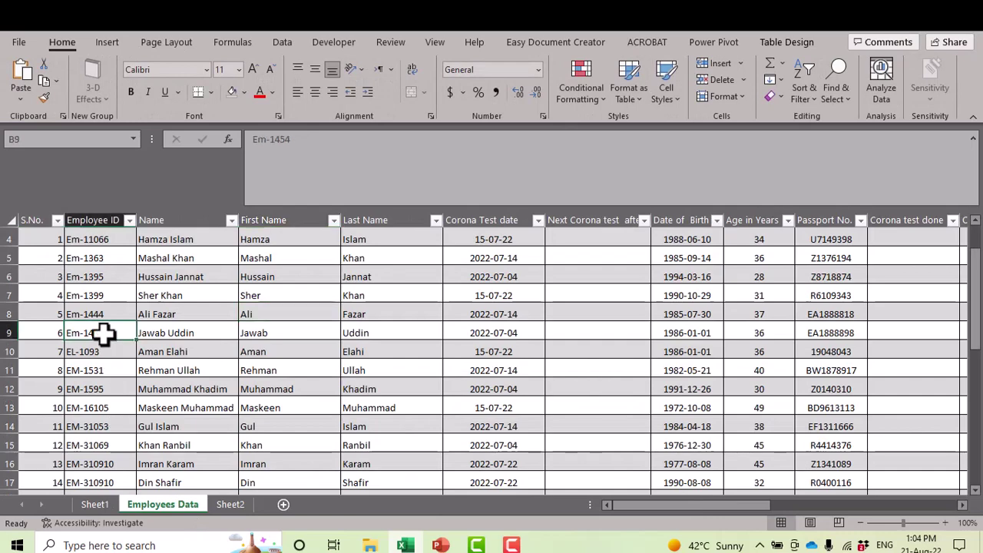
pyautogui.click(796, 43)
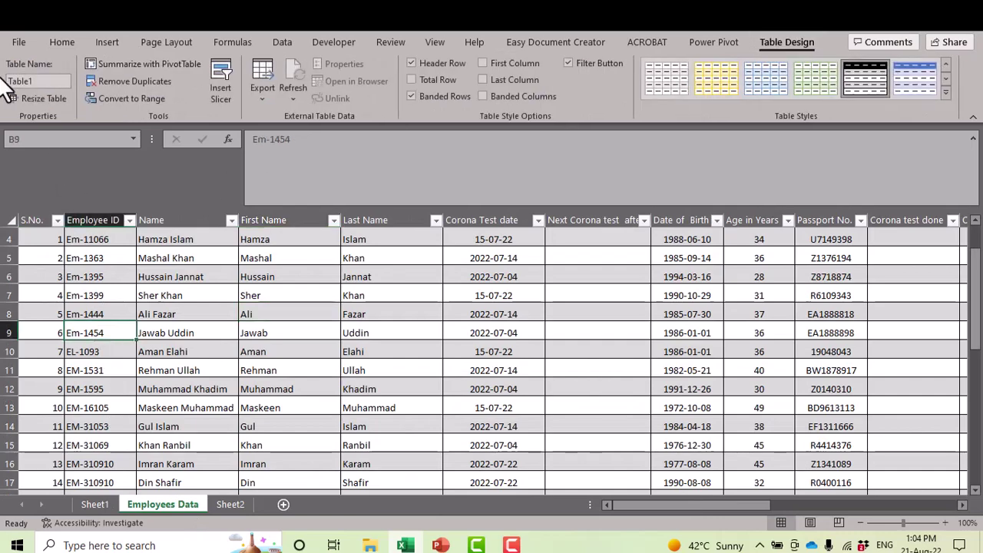
# Step: Create a PivotTable from Table1 on the existing Sheet1, placed at cell A12
pyautogui.click(89, 505)
pyautogui.click(50, 390)
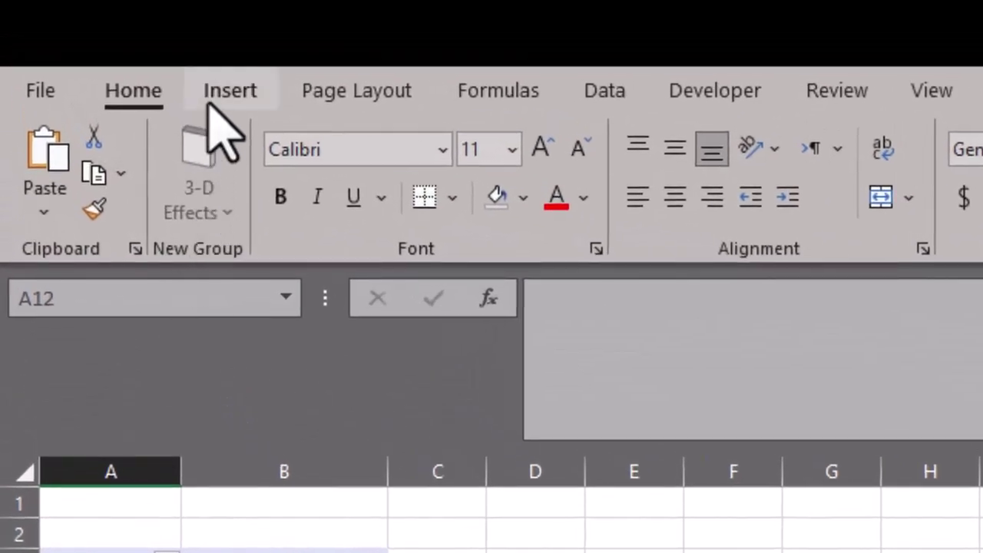
pyautogui.click(97, 46)
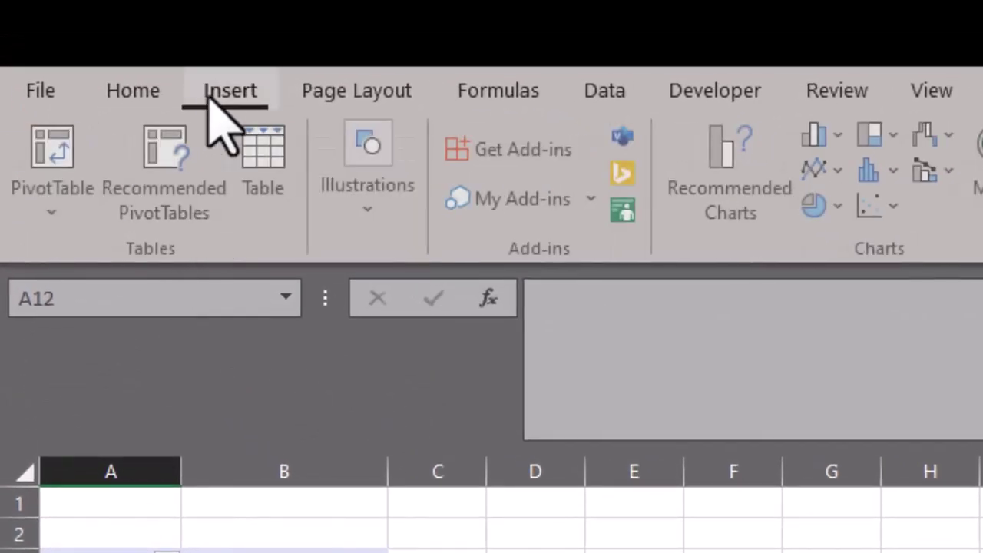
pyautogui.click(54, 212)
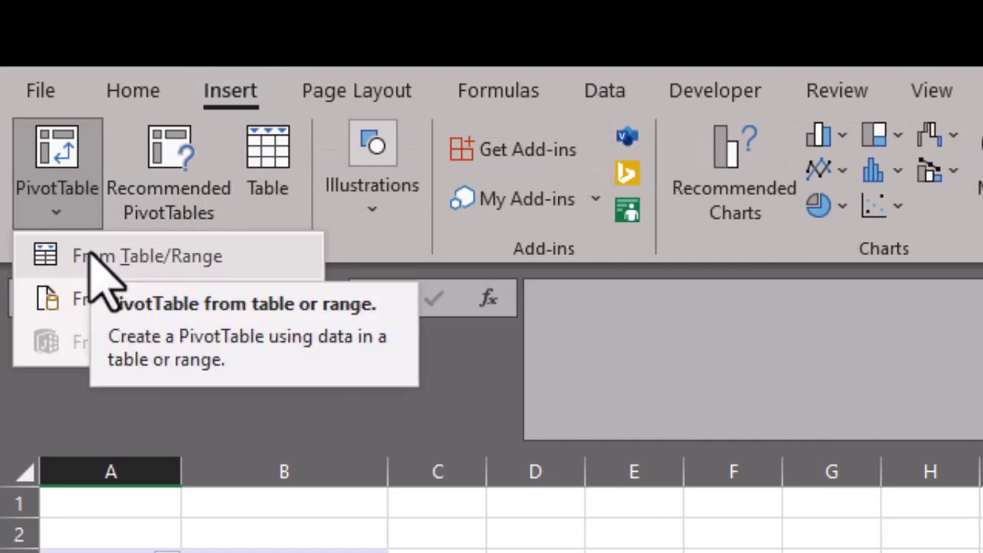
pyautogui.click(92, 258)
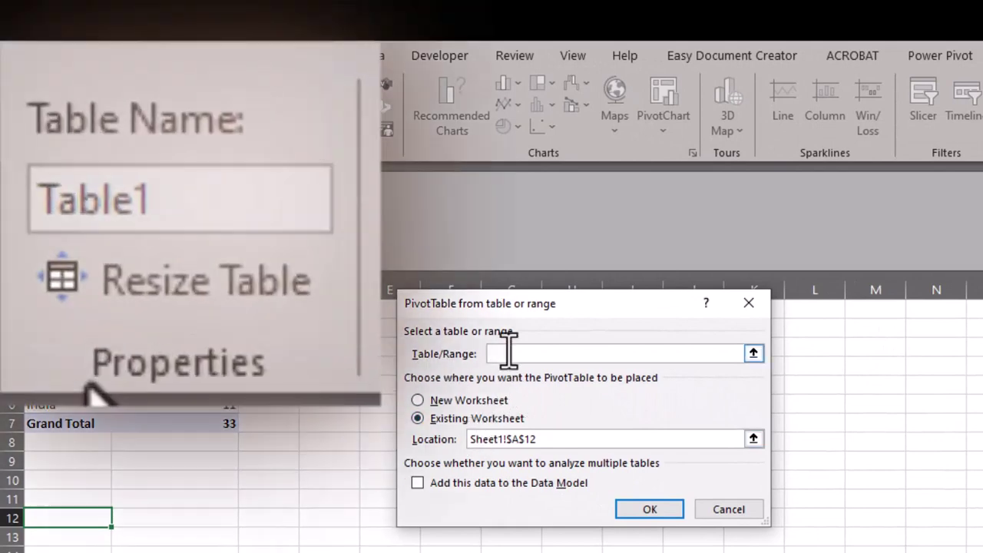
pyautogui.click(508, 350)
pyautogui.write('T')
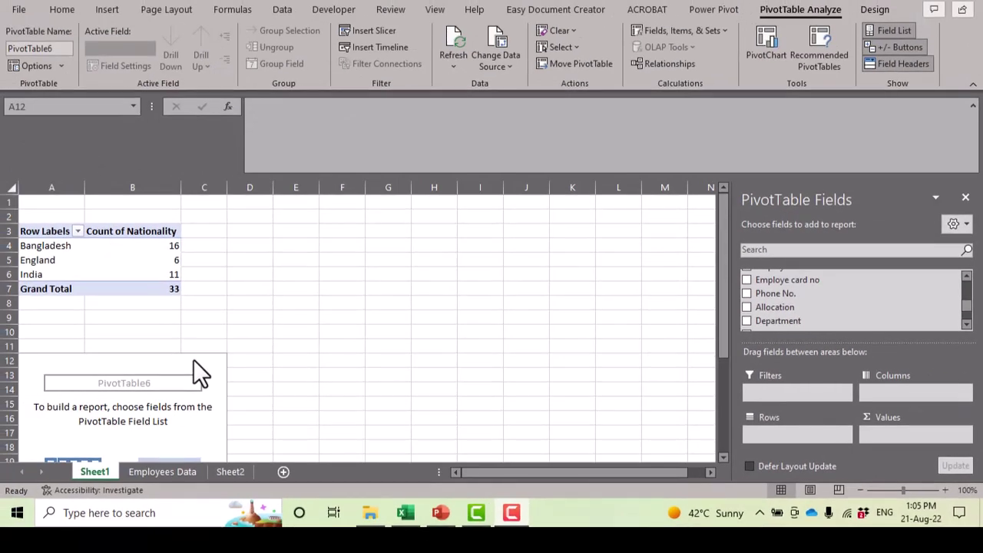
# Step: Add the Allocation field to the Rows area and the Nationality field to the Values area of the PivotTable at A12
pyautogui.click(131, 366)
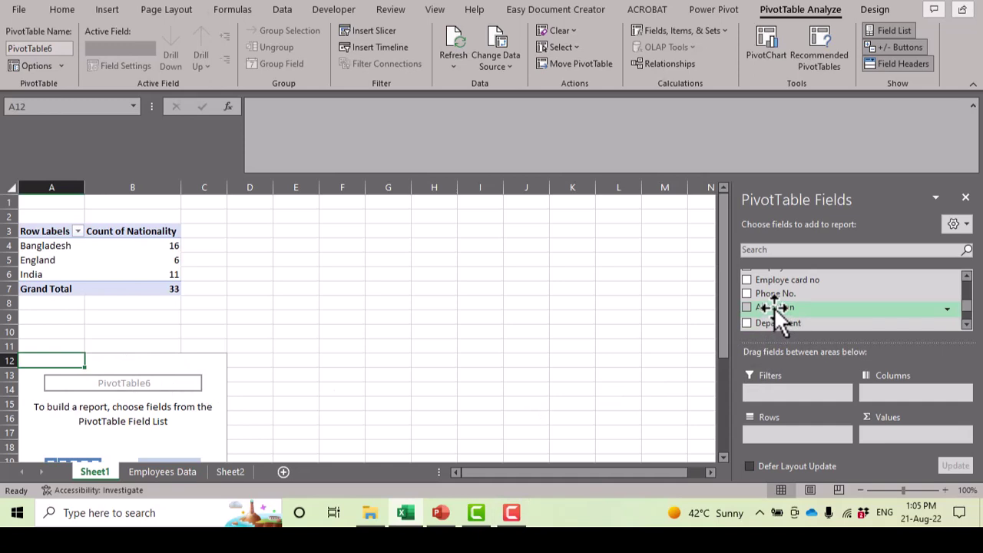
pyautogui.moveTo(774, 306); pyautogui.dragTo(803, 436)
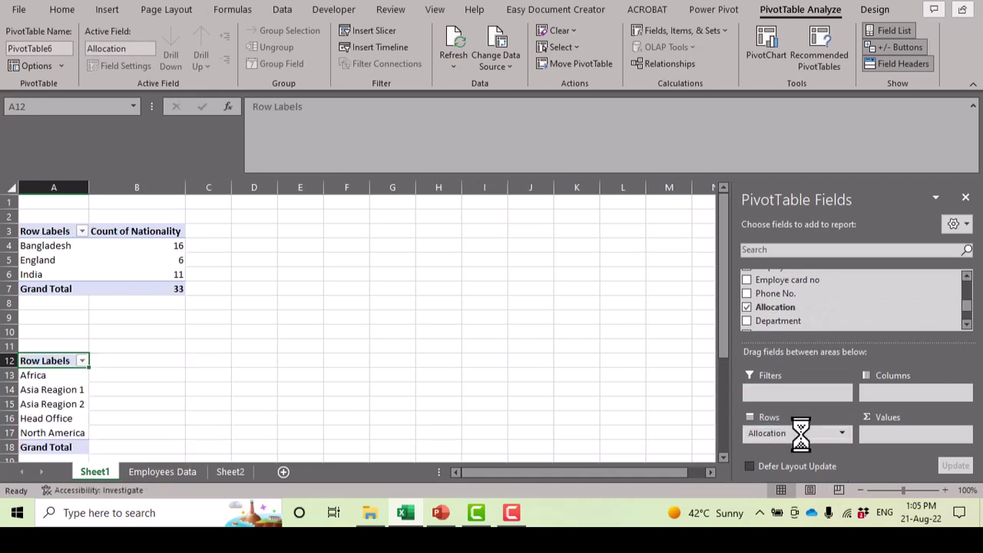
pyautogui.scroll(-3, 777, 312)
pyautogui.scroll(2, 777, 314)
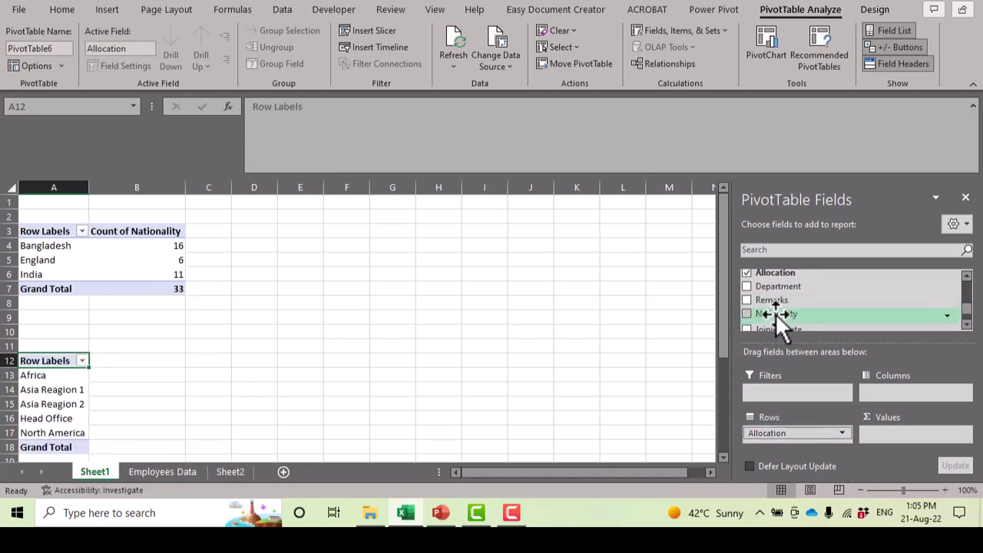
pyautogui.moveTo(777, 314); pyautogui.dragTo(904, 439)
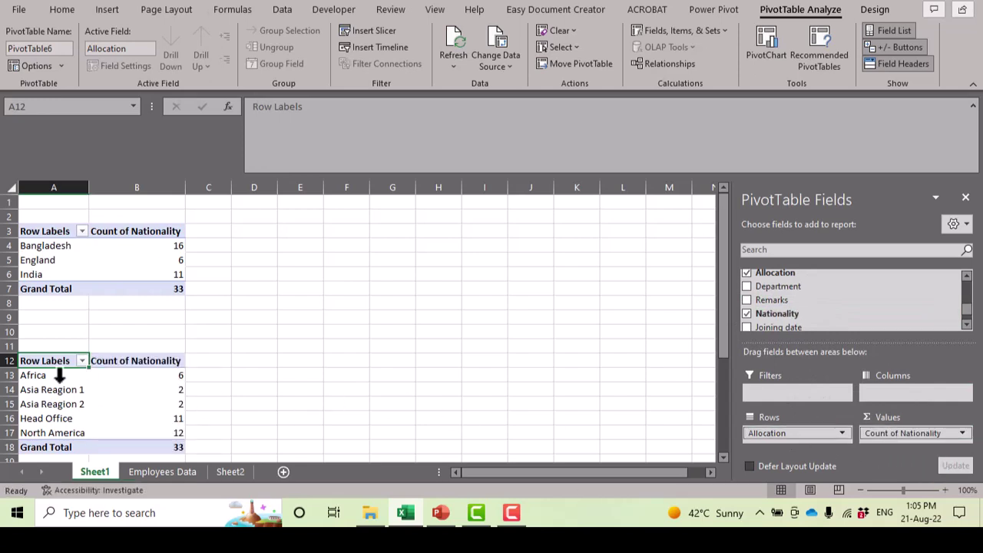
# Step: Examine the nationality count for each allocation from Africa down to Head Office in the second PivotTable
pyautogui.click(44, 375)
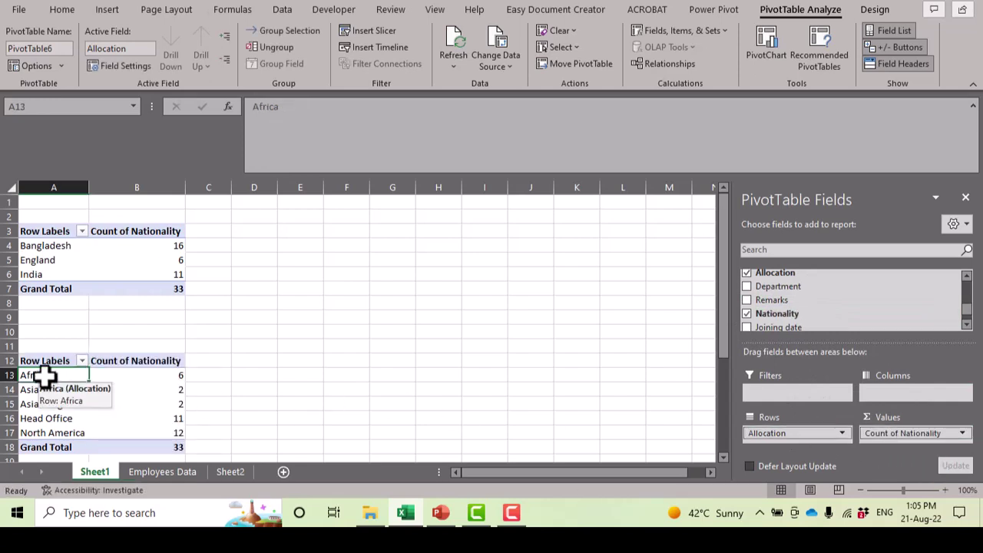
pyautogui.click(179, 378)
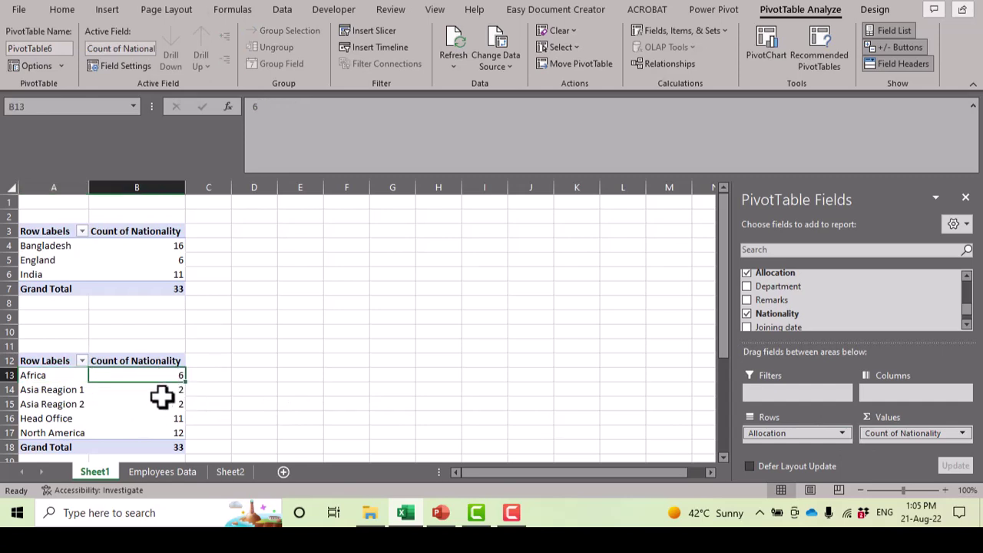
pyautogui.click(53, 390)
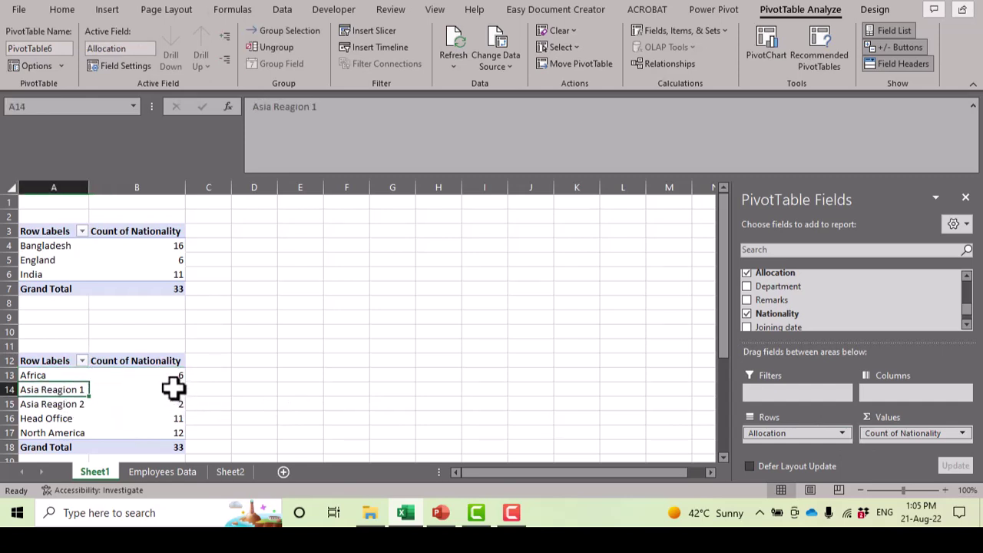
pyautogui.click(173, 389)
pyautogui.click(52, 404)
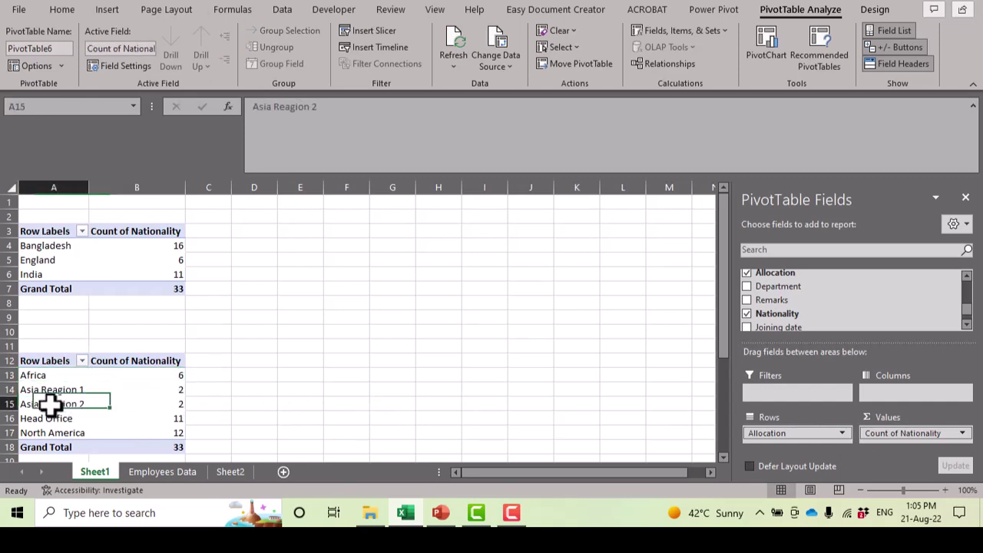
pyautogui.click(176, 405)
pyautogui.click(50, 419)
pyautogui.click(176, 419)
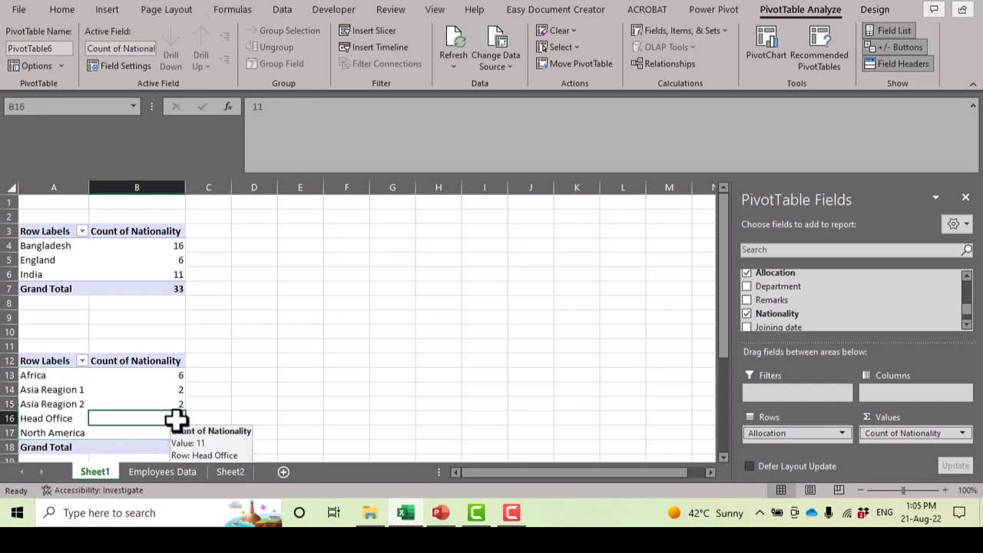
# Step: Create another PivotTable from Table1 on the existing Sheet1, placed at cell D3
pyautogui.click(260, 234)
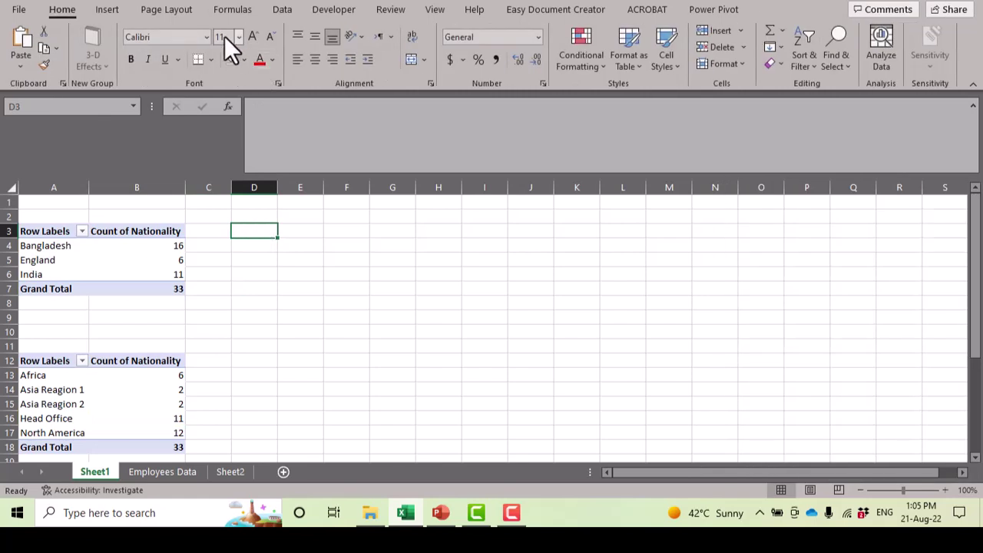
pyautogui.click(107, 11)
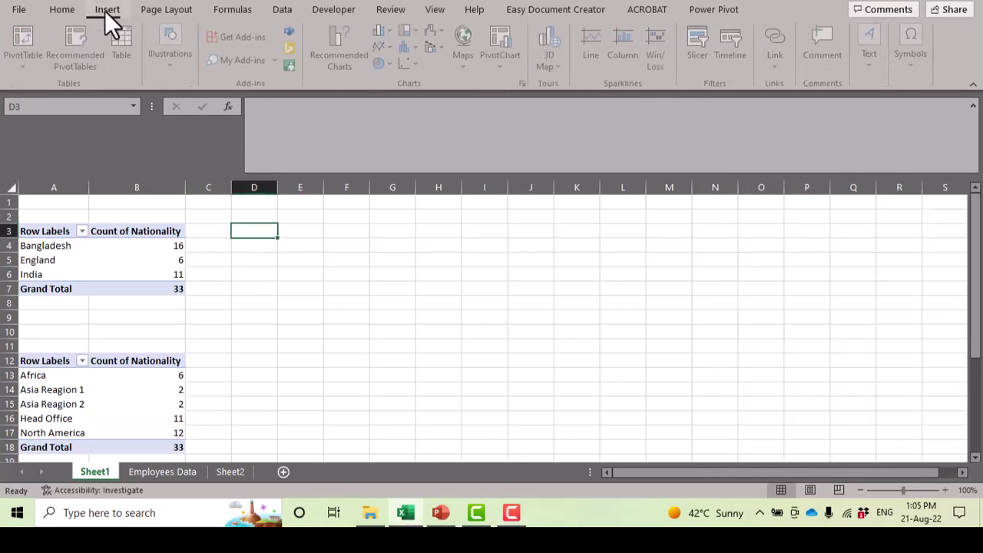
pyautogui.click(22, 67)
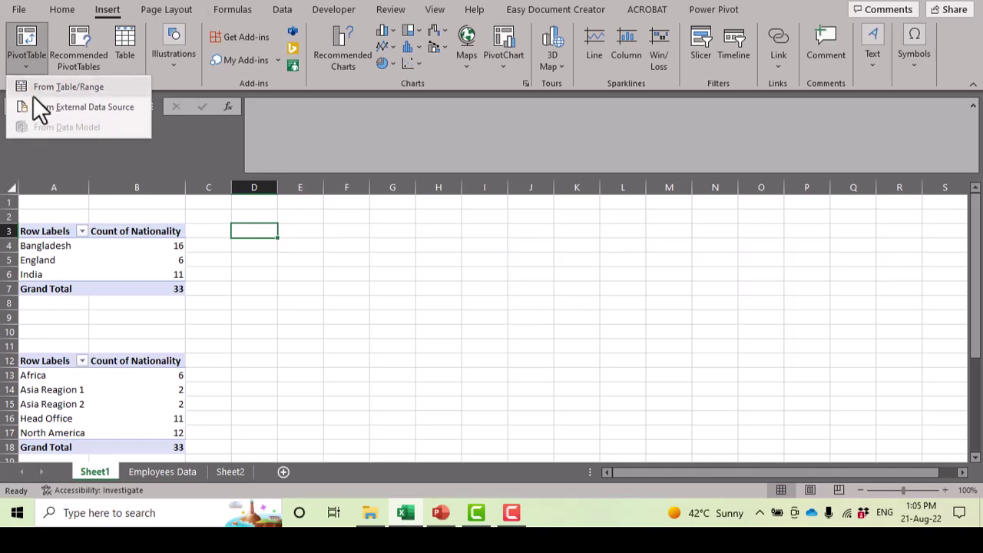
pyautogui.click(40, 94)
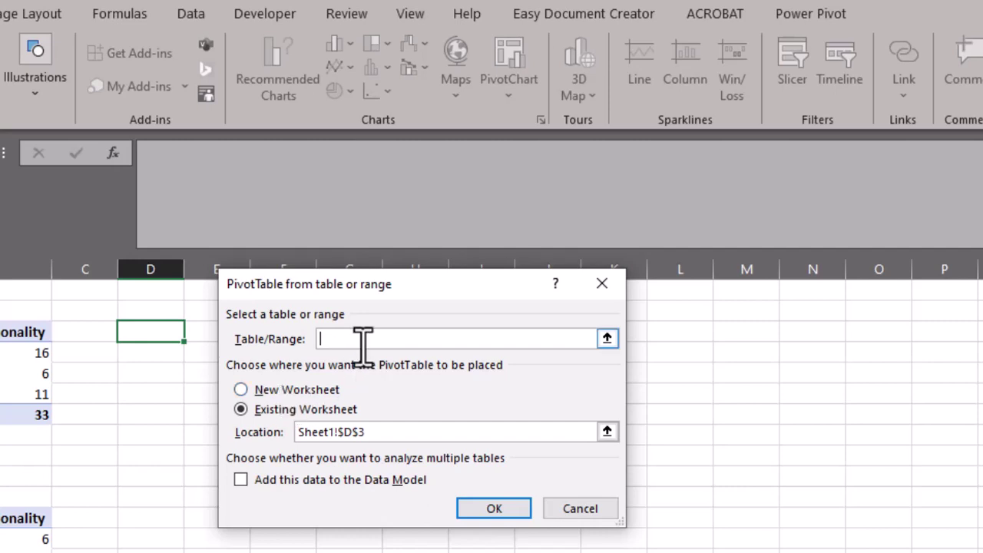
pyautogui.write('Table1')
pyautogui.click(494, 509)
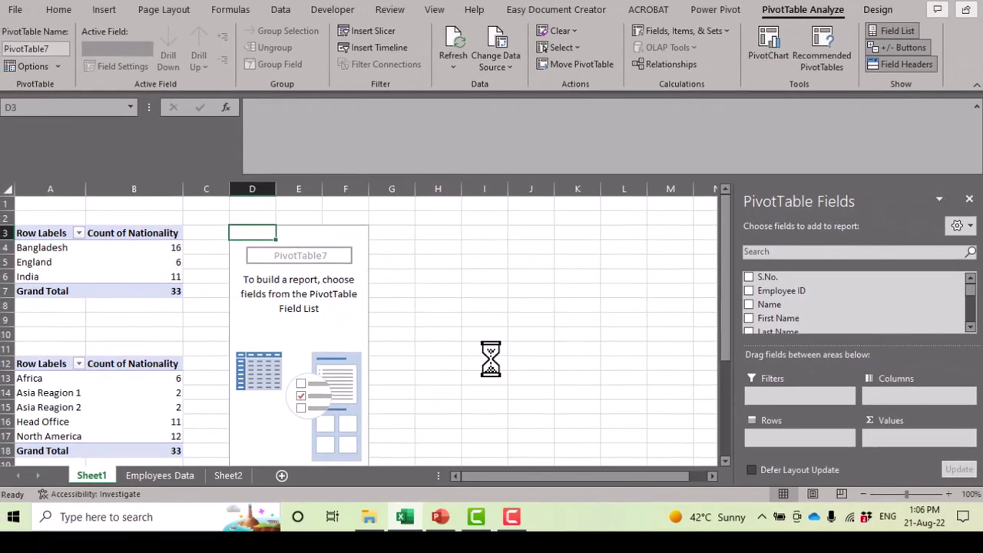
# Step: Add the Nationality field to the Rows area and the Department field to the Values area of the PivotTable at D3
pyautogui.scroll(-5, 758, 323)
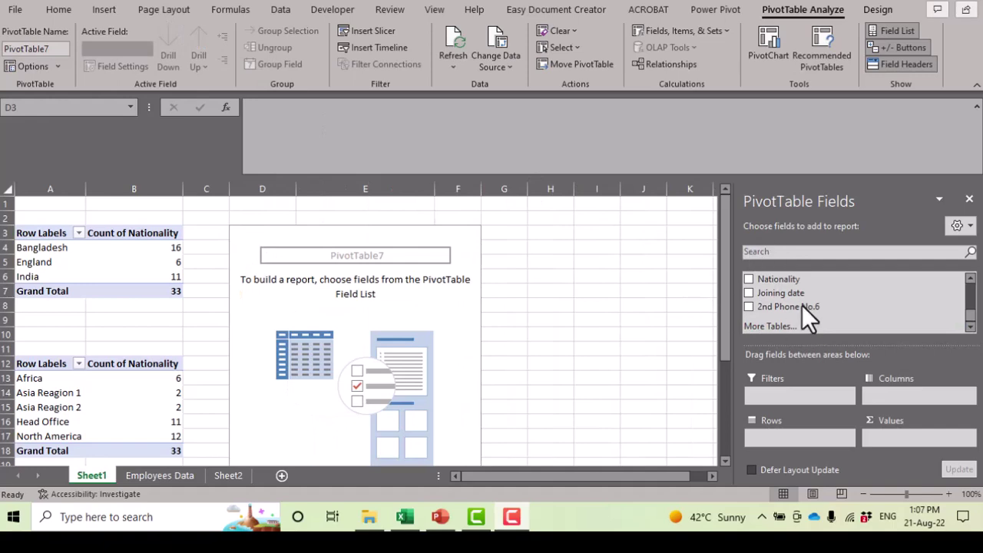
pyautogui.scroll(5, 802, 305)
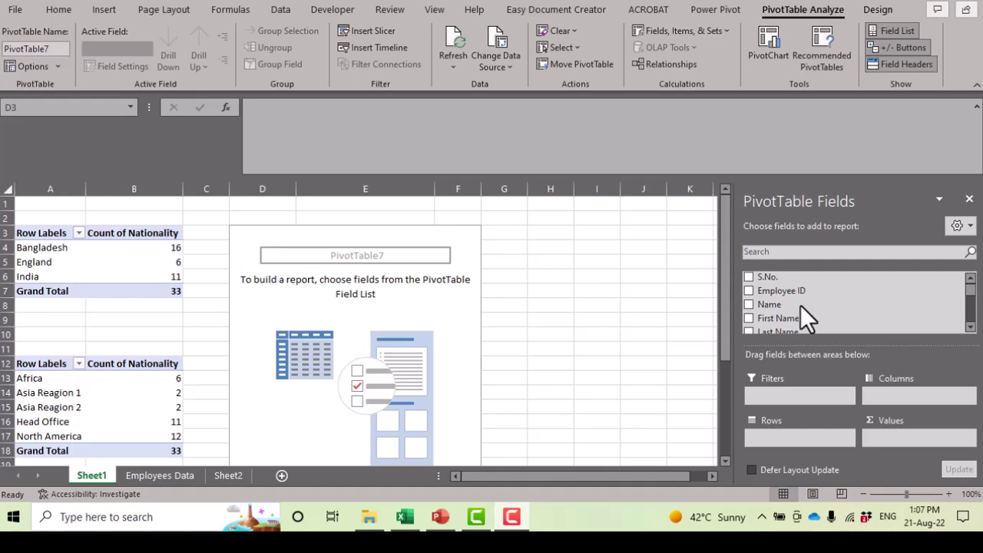
pyautogui.scroll(-5, 801, 305)
pyautogui.click(749, 280)
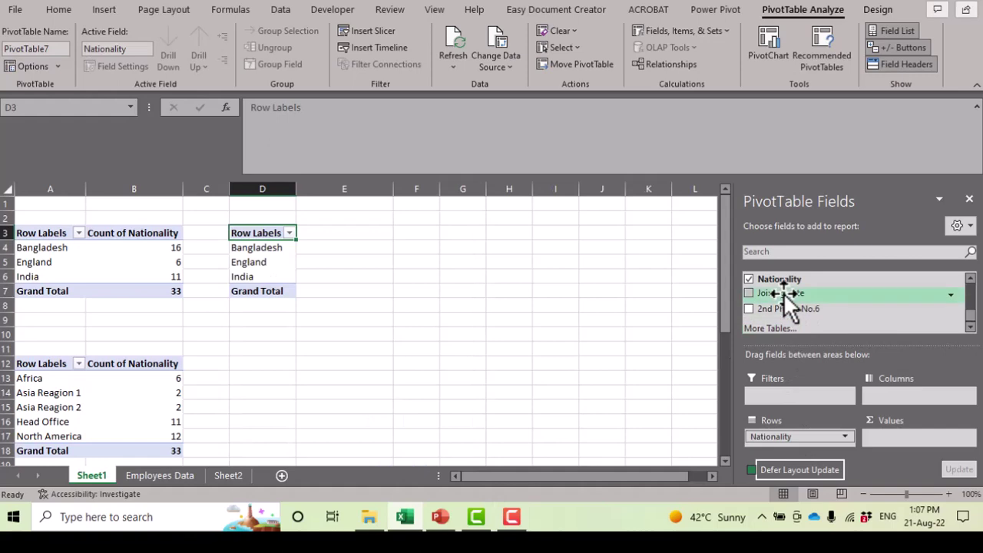
pyautogui.scroll(2, 783, 293)
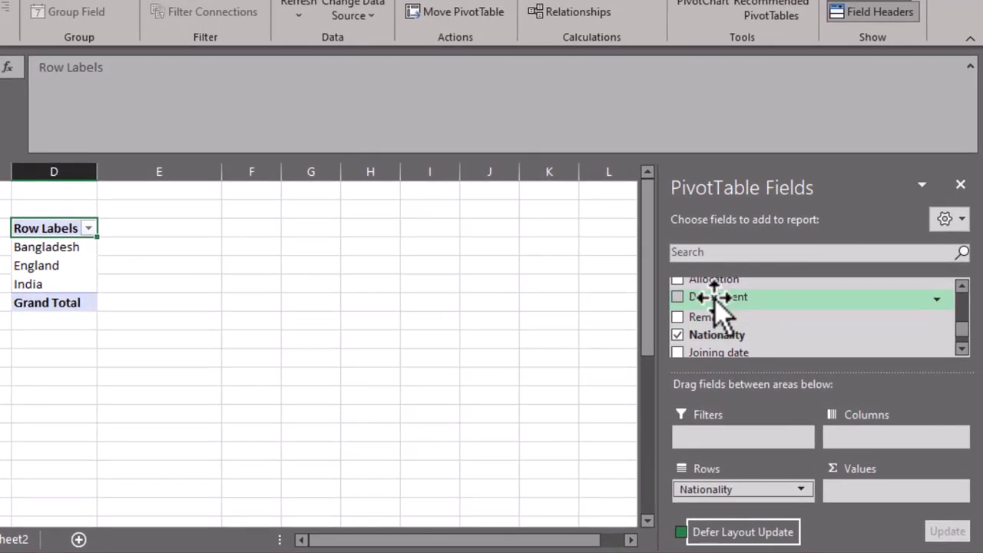
pyautogui.moveTo(780, 288); pyautogui.dragTo(867, 408)
pyautogui.moveTo(829, 448); pyautogui.dragTo(859, 507)
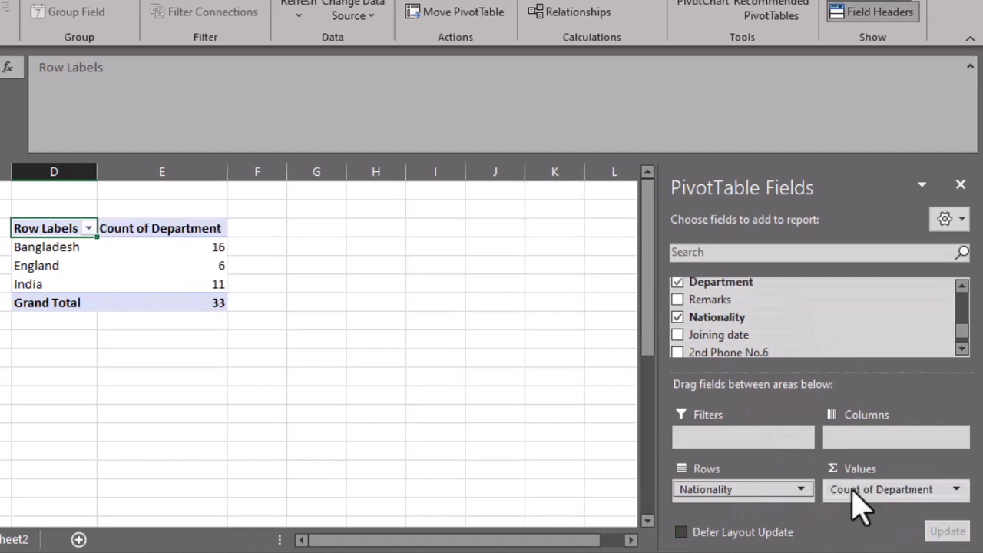
# Step: Rearrange the PivotTable at D3 with Department under Nationality in the Rows area and Allocation in the Values area
pyautogui.scroll(-3, 717, 311)
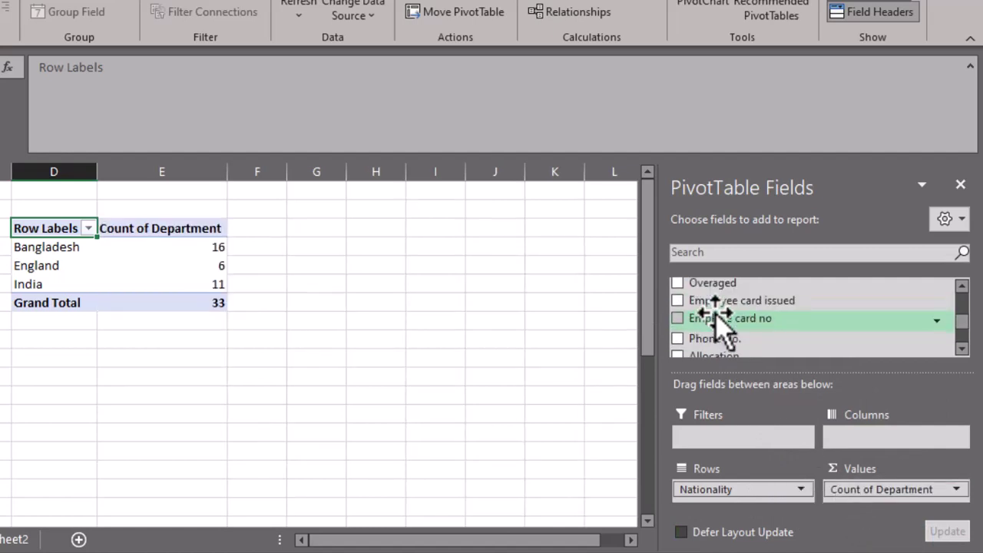
pyautogui.scroll(-2, 733, 325)
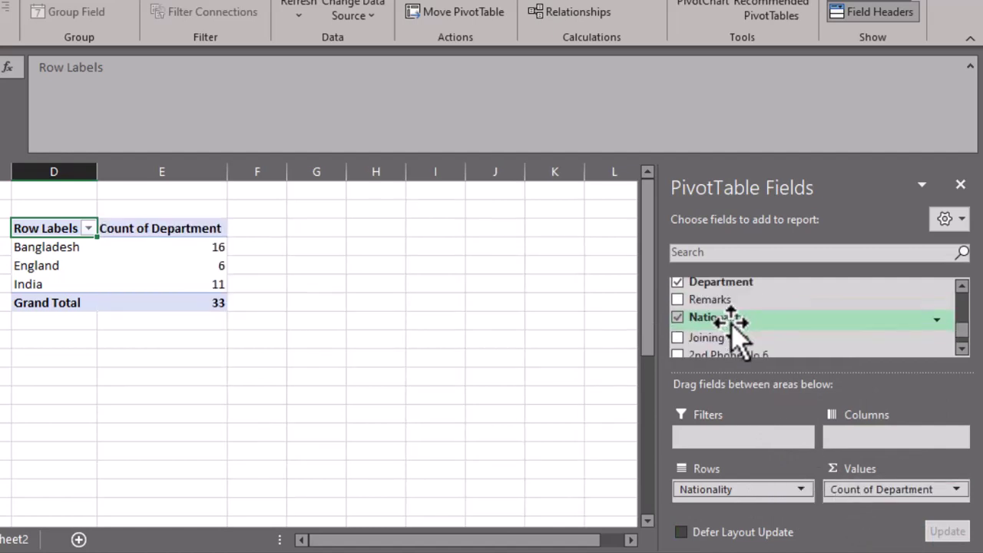
pyautogui.scroll(1, 734, 324)
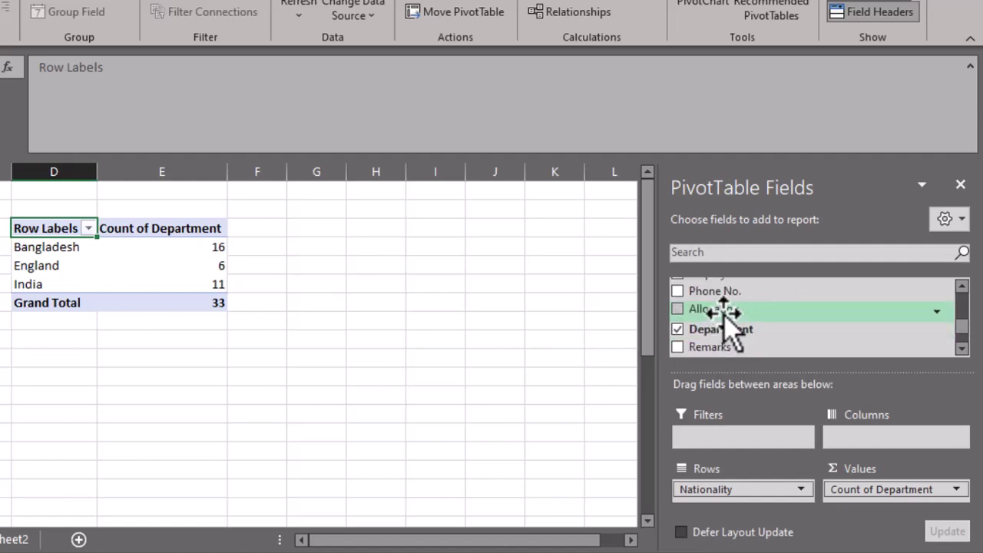
pyautogui.moveTo(726, 310); pyautogui.dragTo(778, 504)
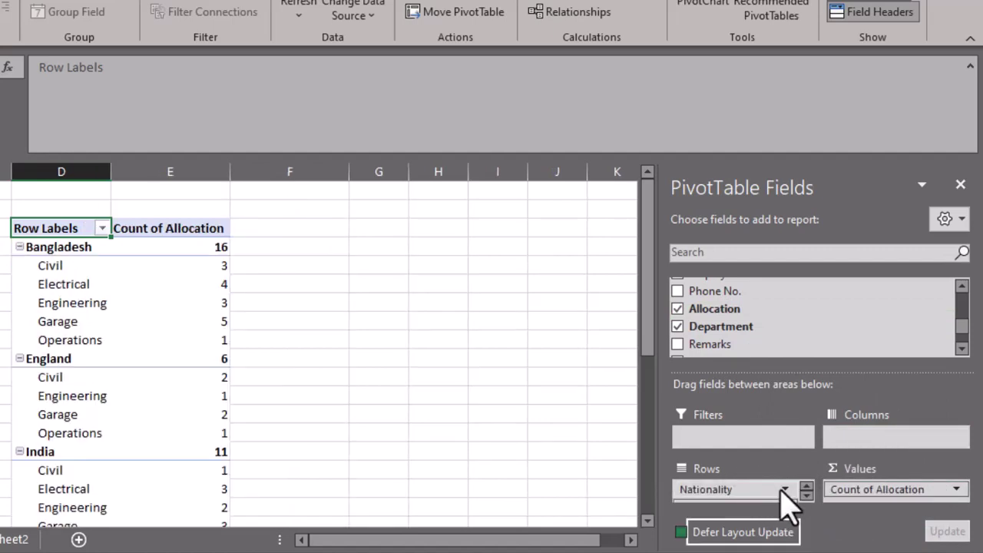
# Step: Examine the allocation counts per department under Bangladesh and England in the PivotTable at D3
pyautogui.click(53, 247)
pyautogui.click(196, 245)
pyautogui.moveTo(50, 265); pyautogui.dragTo(81, 345)
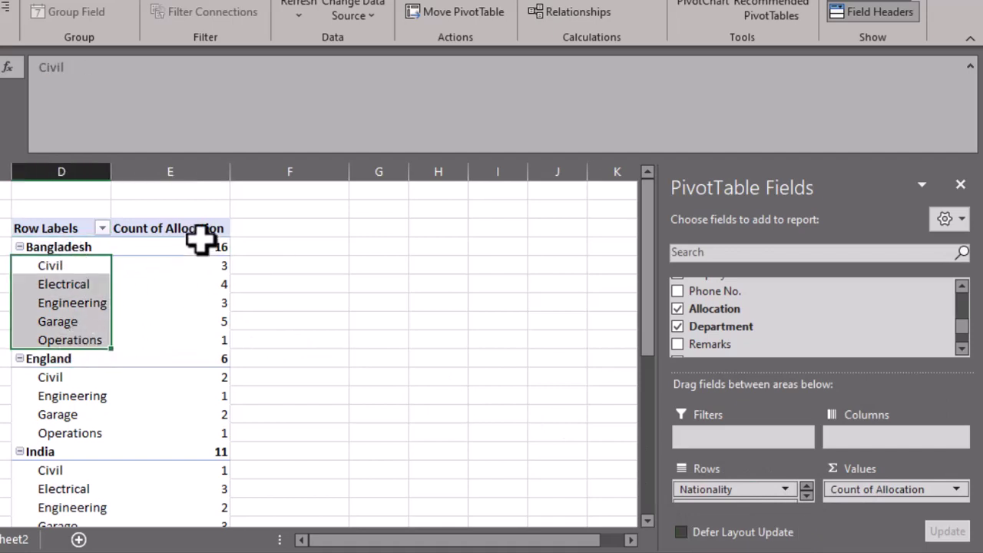
pyautogui.click(172, 228)
pyautogui.click(184, 248)
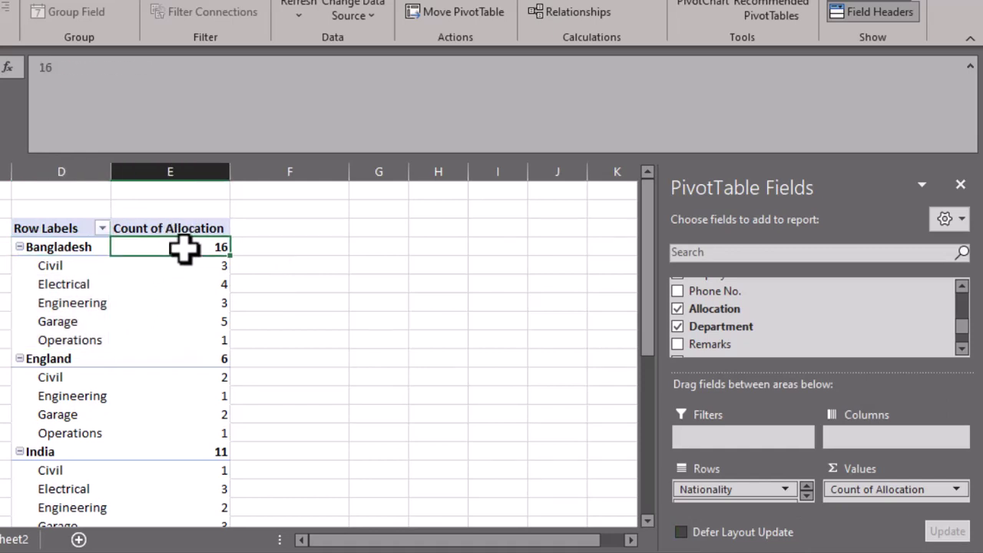
pyautogui.click(105, 341)
pyautogui.click(212, 338)
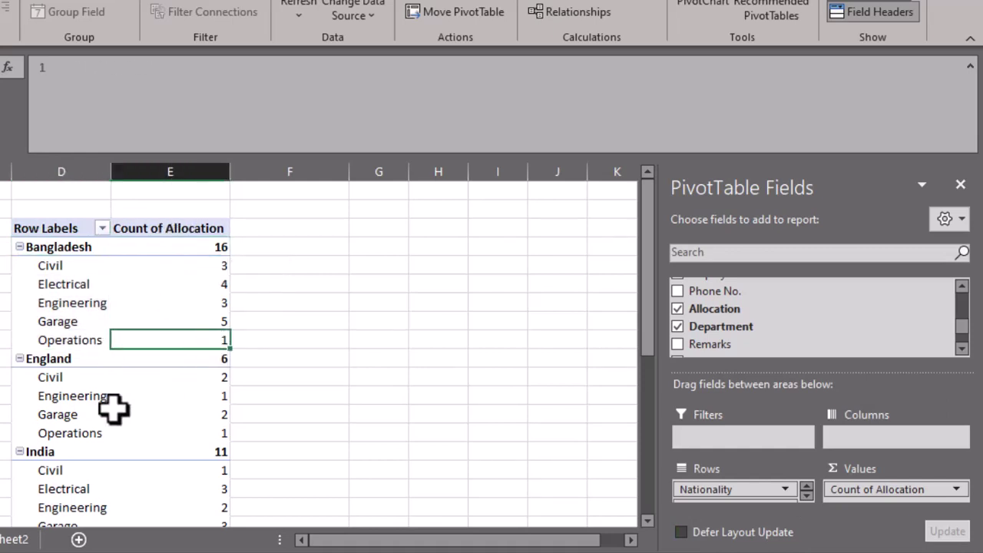
pyautogui.click(80, 394)
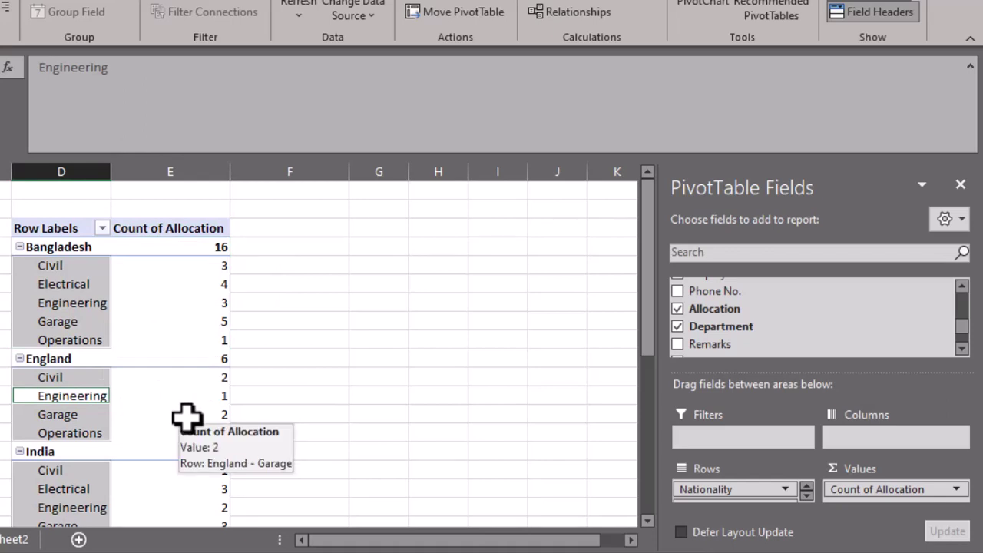
pyautogui.click(63, 414)
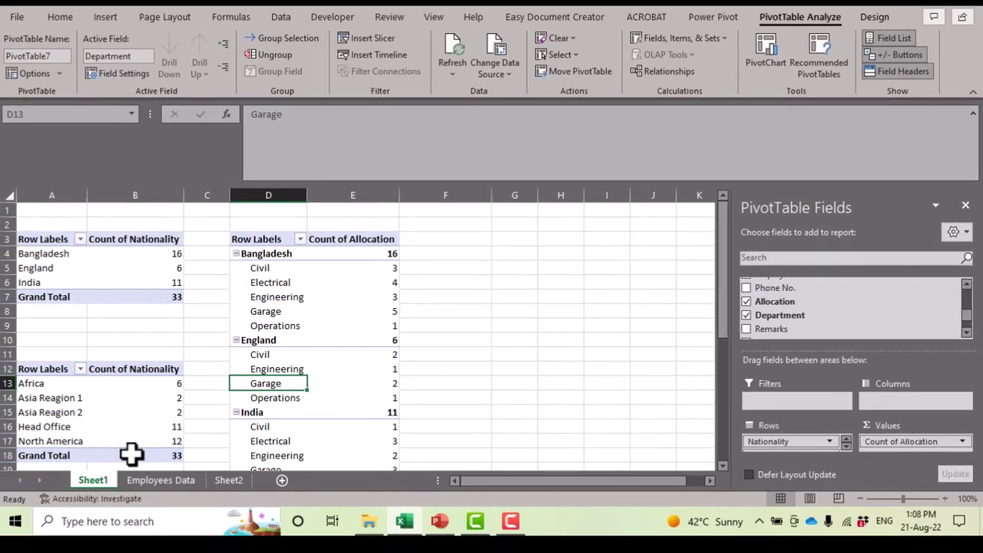
# Step: Open the Employees Data sheet with the table design tools and check the table's Employee ID records down to the last row
pyautogui.click(173, 478)
pyautogui.click(114, 291)
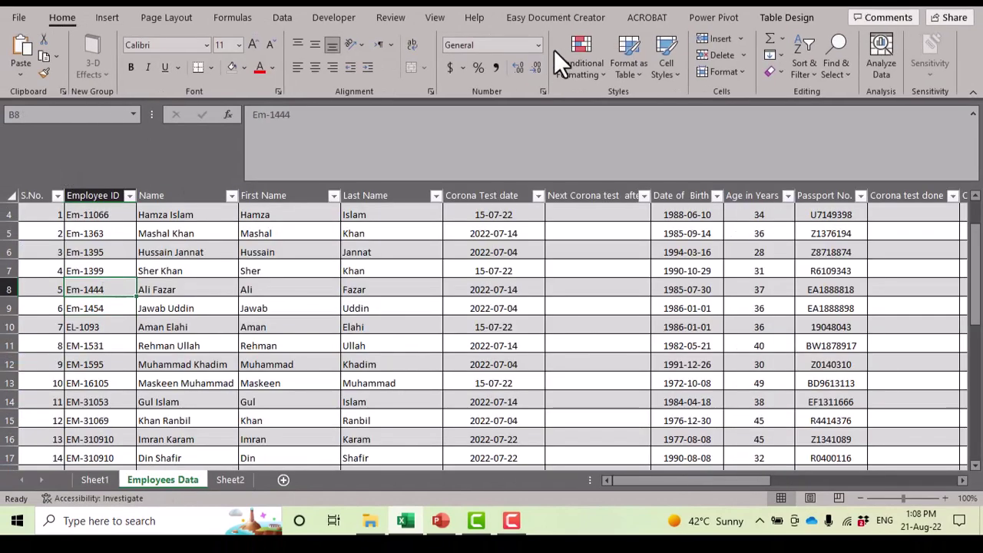
pyautogui.click(786, 17)
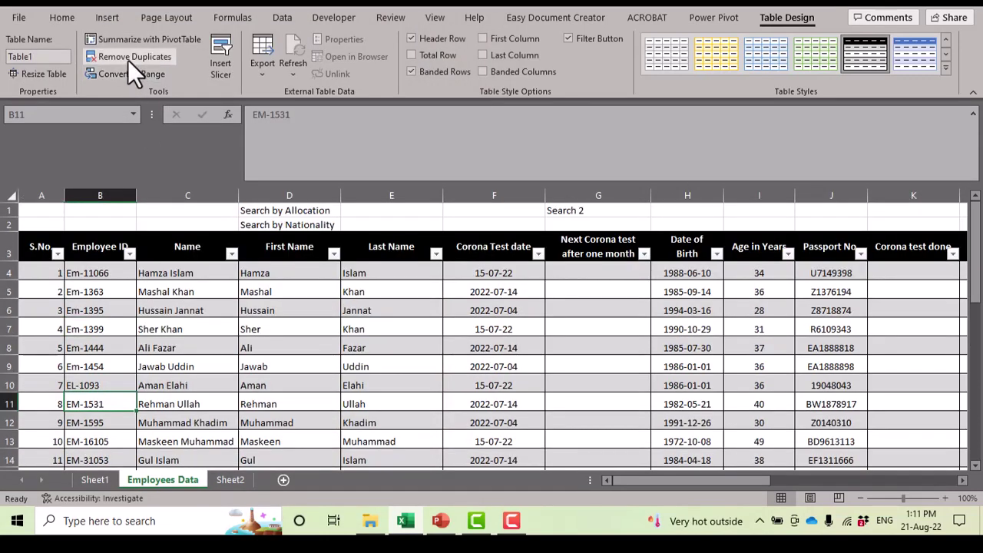
pyautogui.scroll(-9, 123, 303)
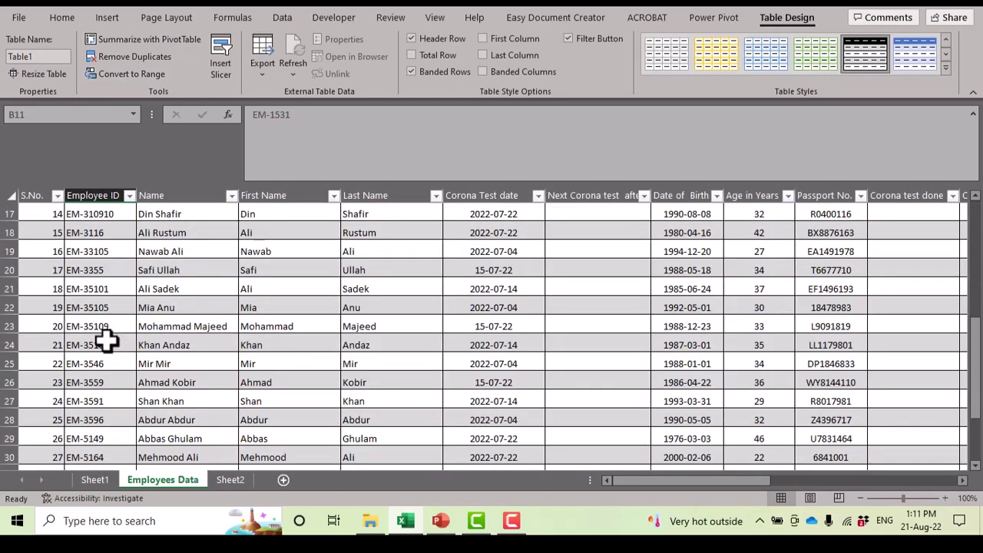
pyautogui.click(81, 315)
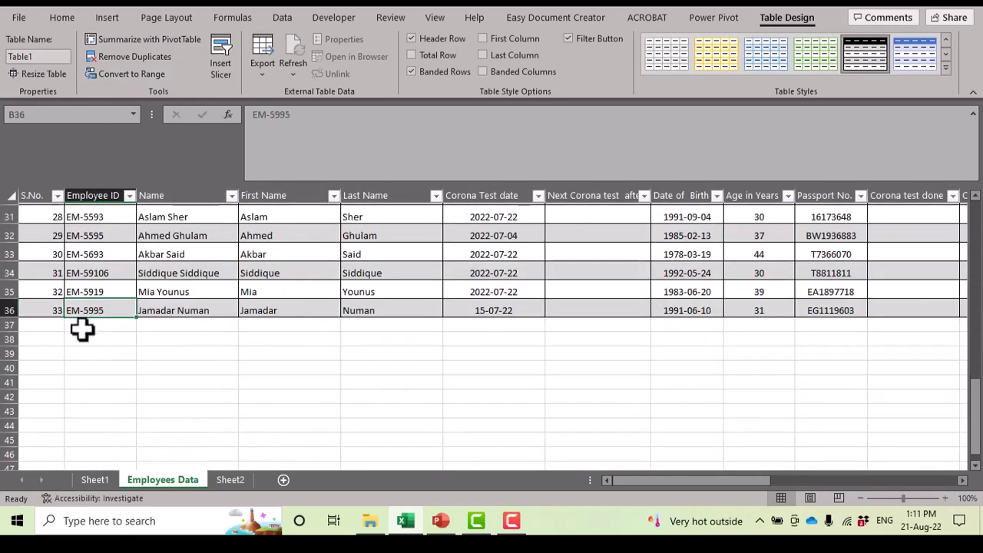
pyautogui.scroll(10, 81, 329)
pyautogui.click(83, 329)
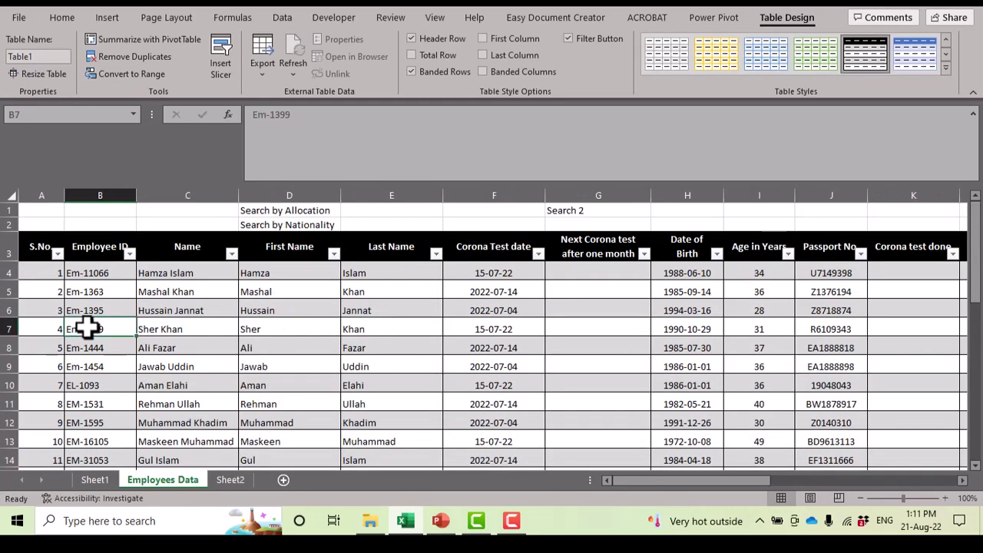
# Step: Remove duplicate records from Table1 based only on the Employee ID column
pyautogui.click(115, 57)
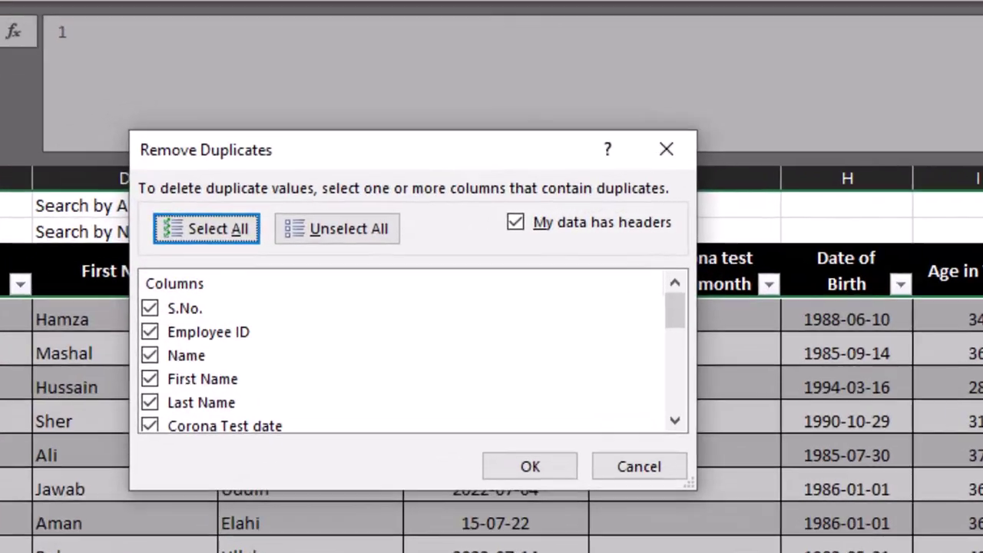
pyautogui.click(125, 315)
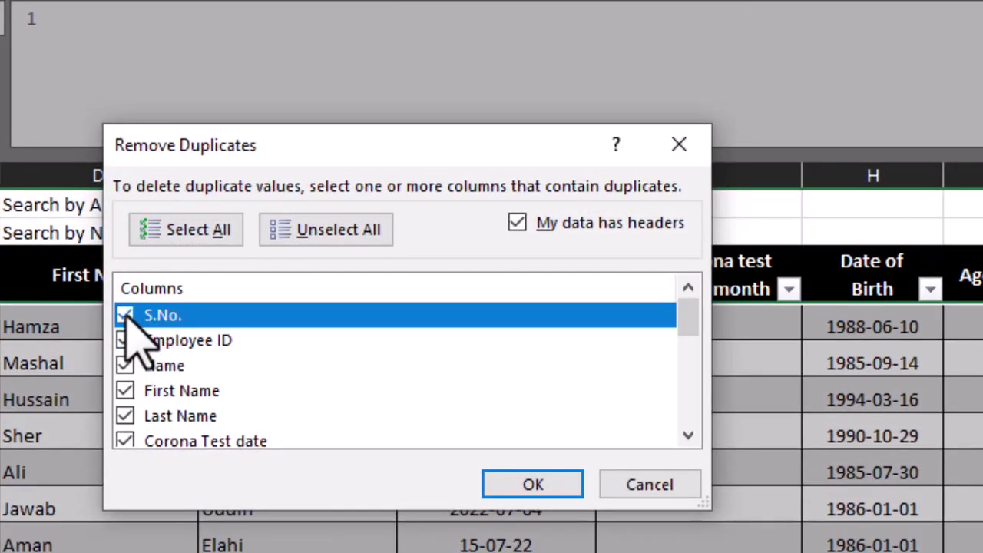
pyautogui.click(294, 232)
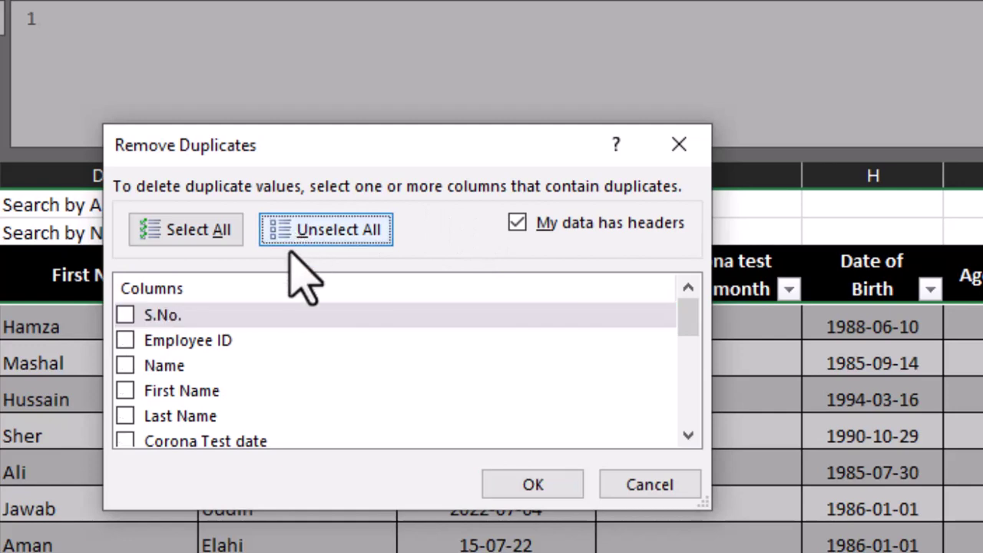
pyautogui.click(127, 340)
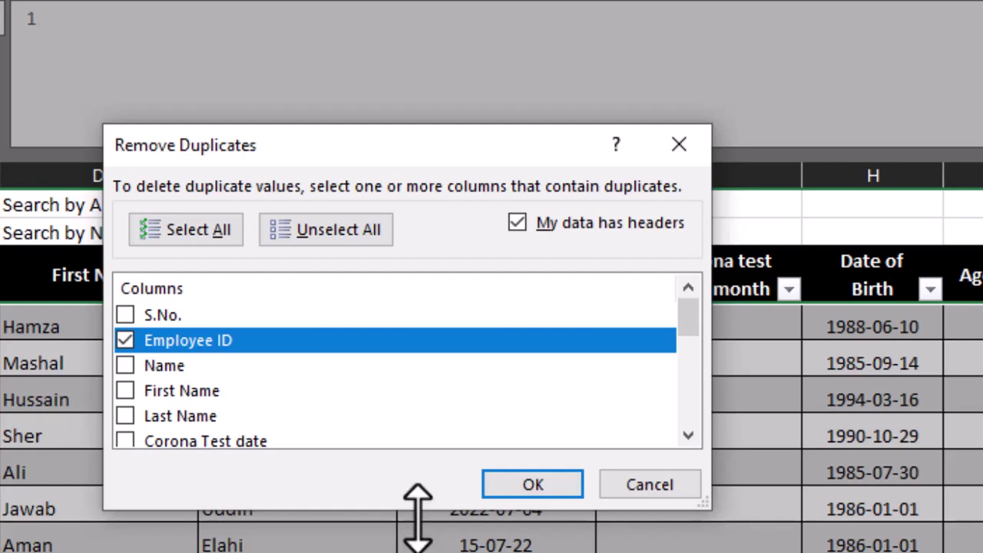
pyautogui.click(505, 489)
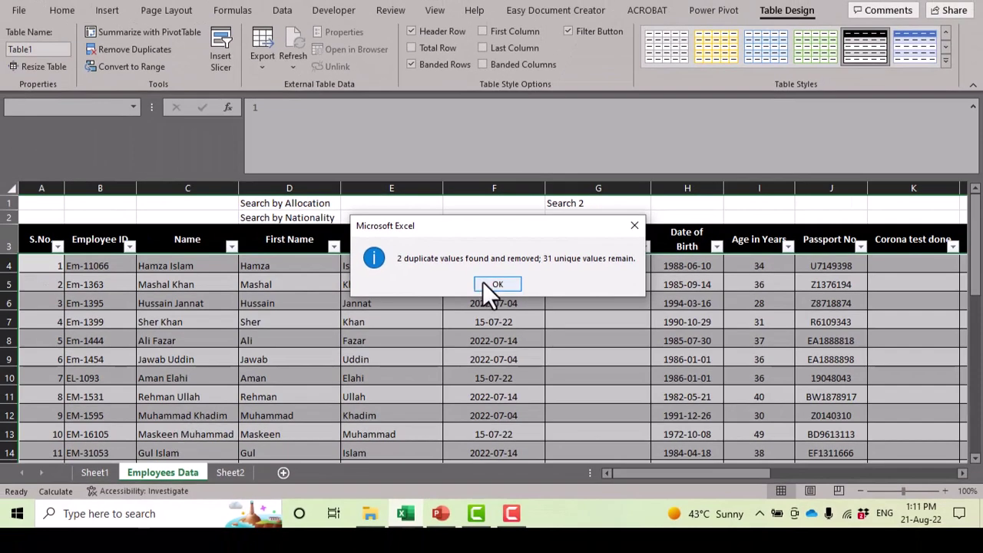
pyautogui.click(484, 281)
# Step: Check the remaining records by selecting the S.No. column from its first entry to the last
pyautogui.moveTo(51, 265); pyautogui.dragTo(54, 311)
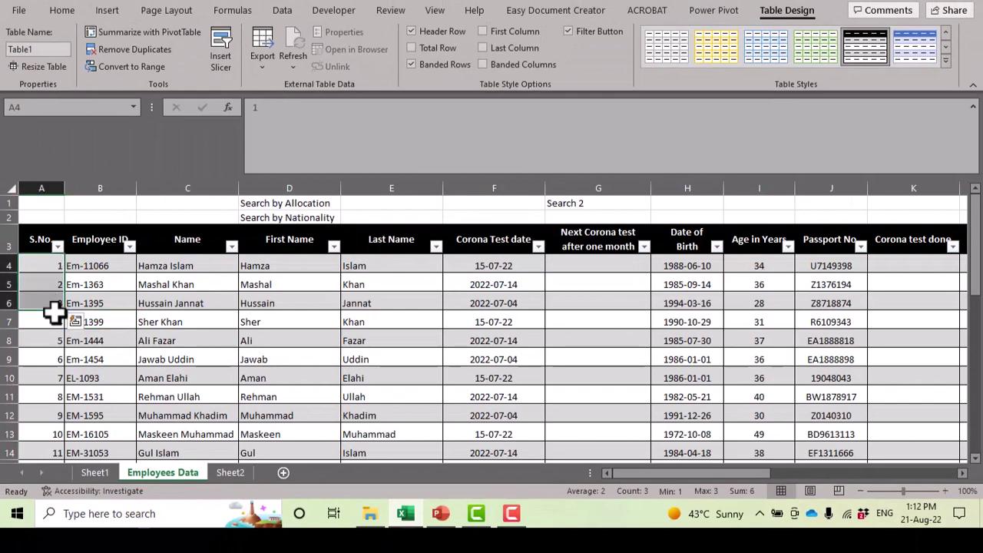
pyautogui.hotkey('ctrl', 'shift', 'Down')
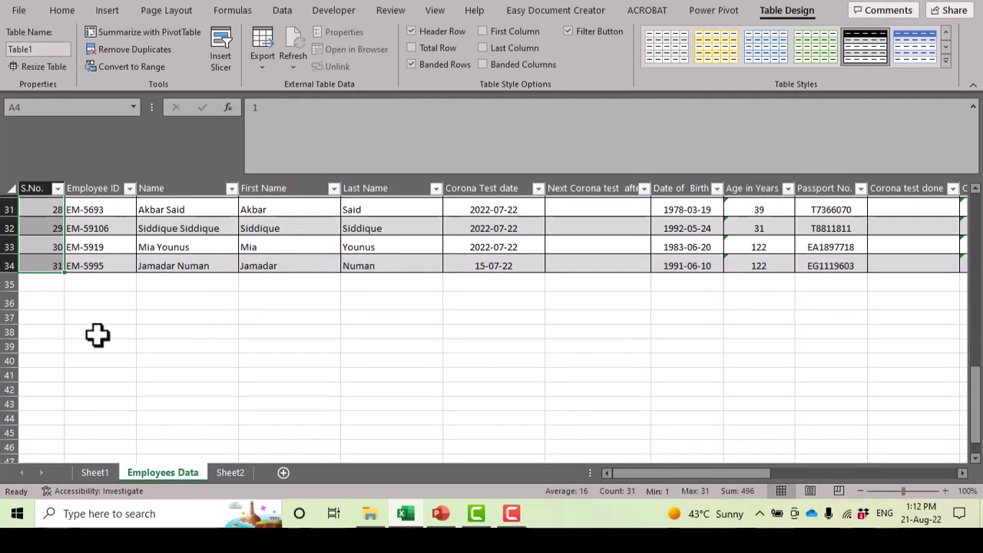
pyautogui.click(93, 269)
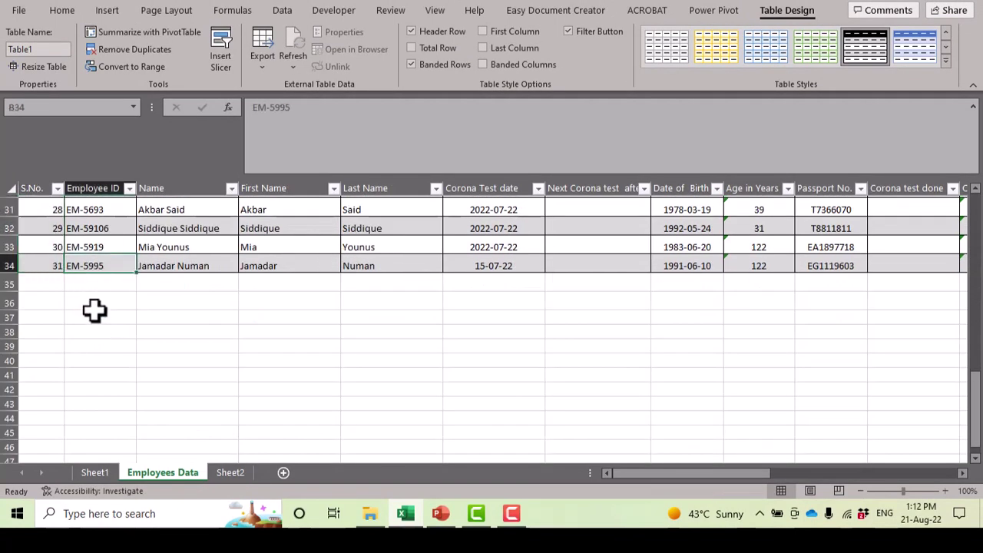
pyautogui.scroll(10, 94, 309)
pyautogui.click(94, 301)
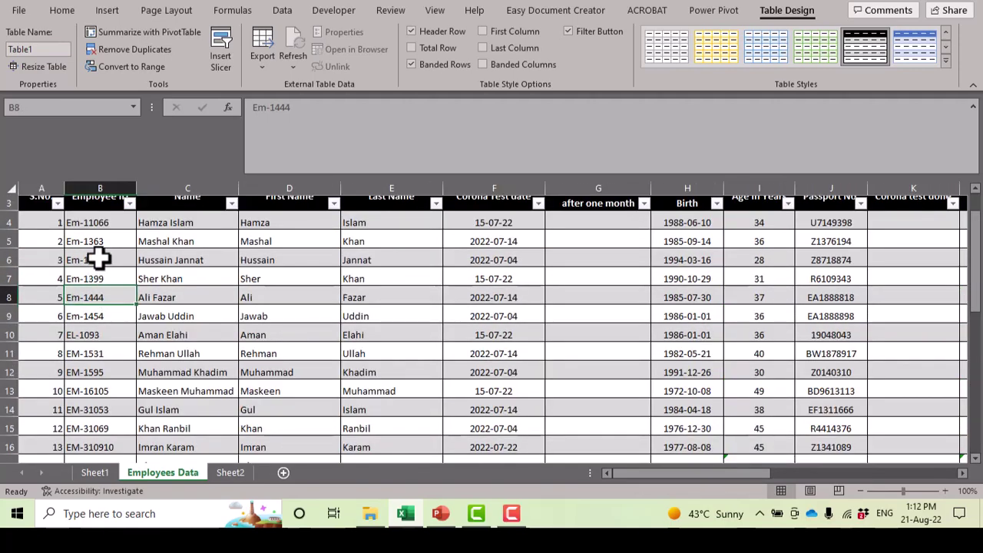
pyautogui.click(100, 318)
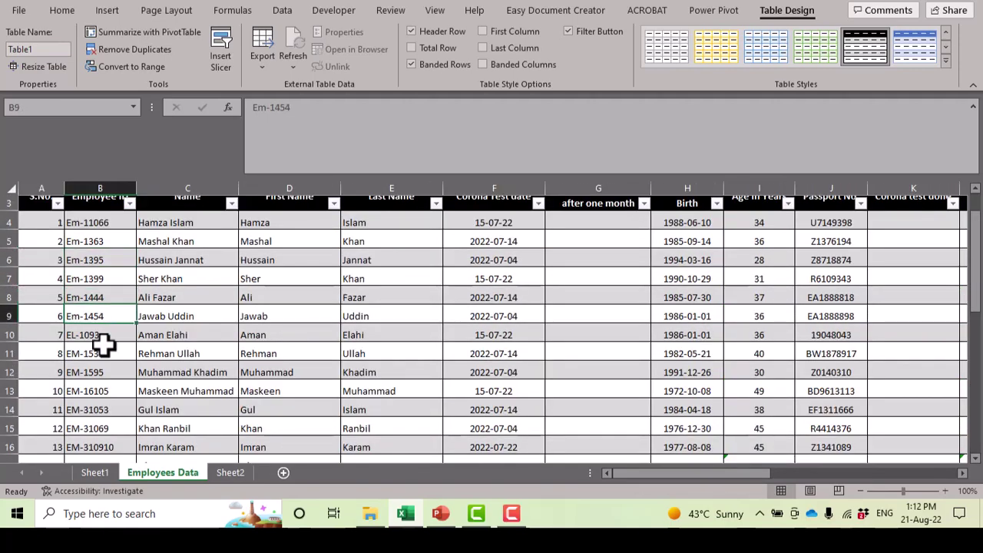
pyautogui.click(110, 299)
pyautogui.scroll(1, 119, 377)
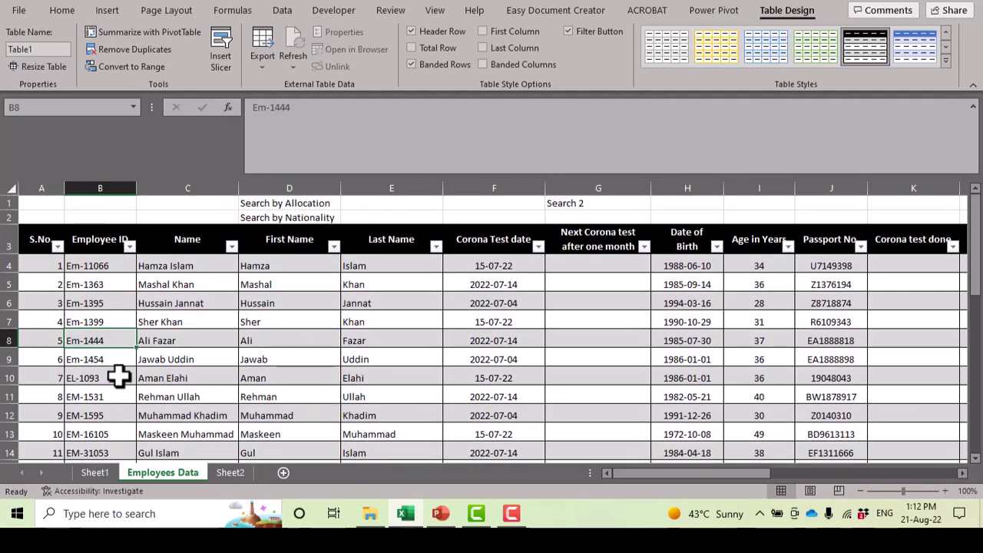
pyautogui.click(99, 315)
pyautogui.click(114, 355)
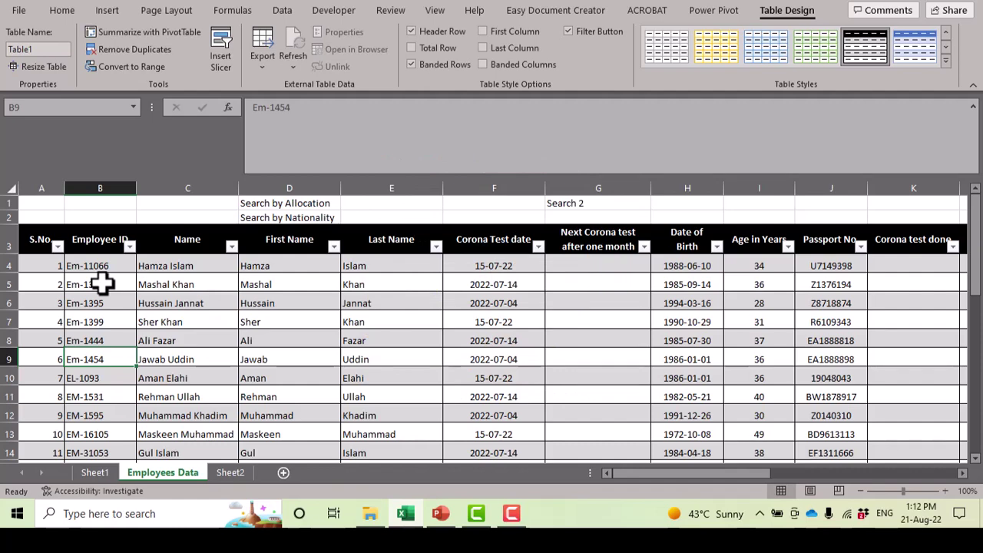
pyautogui.click(103, 303)
pyautogui.click(163, 323)
pyautogui.click(187, 356)
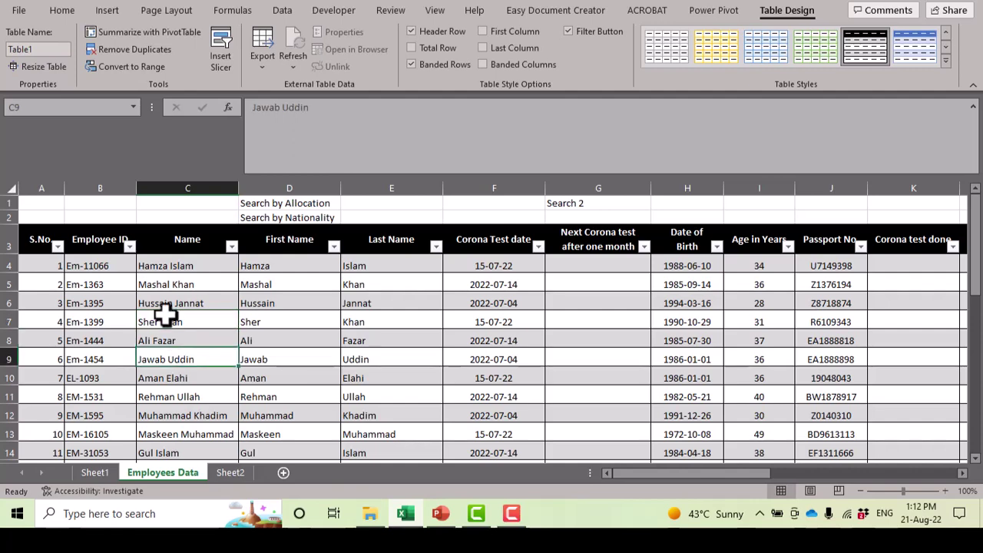
pyautogui.click(110, 70)
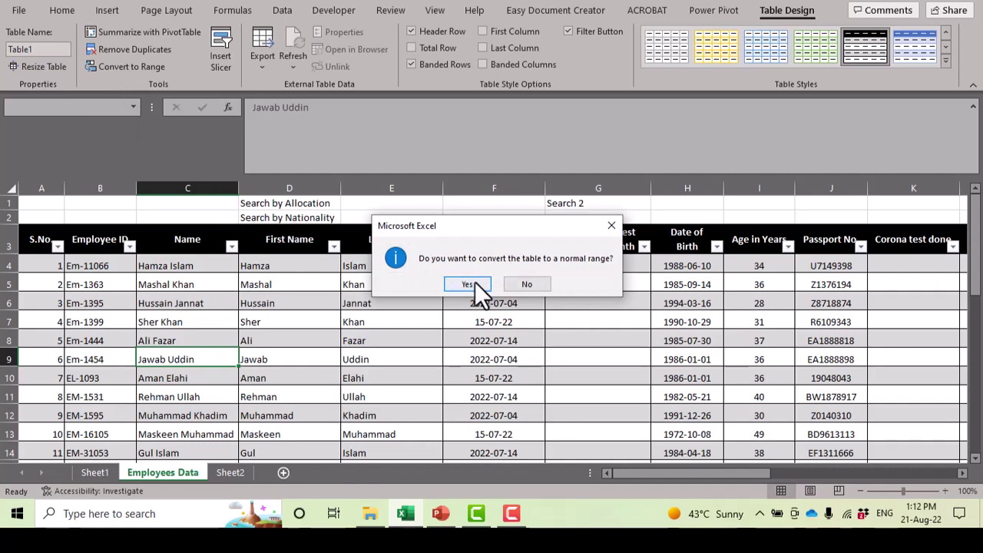
pyautogui.click(521, 286)
pyautogui.click(302, 334)
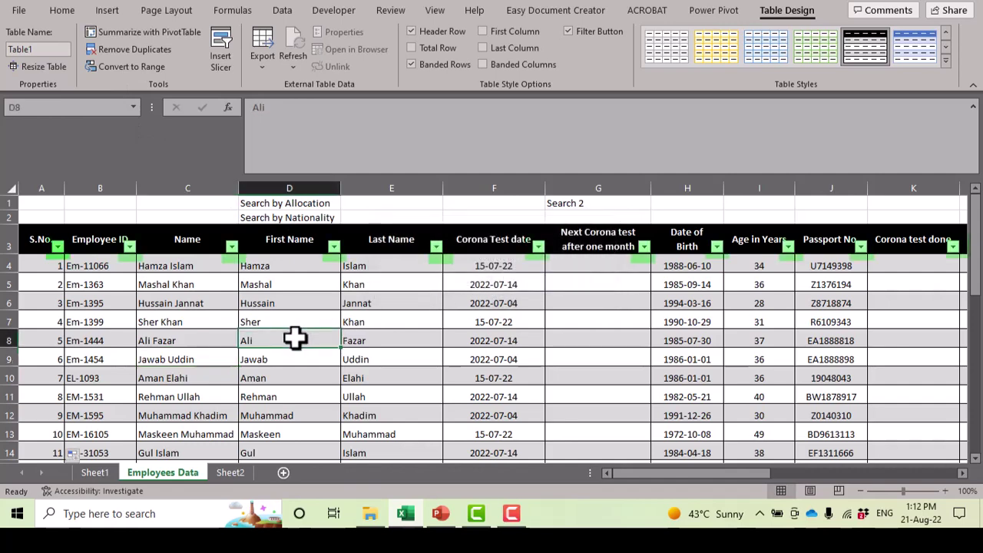
# Step: Examine the table's header filter buttons and its column headings while scrolled down, and select the Name column's data
pyautogui.click(41, 244)
pyautogui.moveTo(42, 244); pyautogui.dragTo(713, 242)
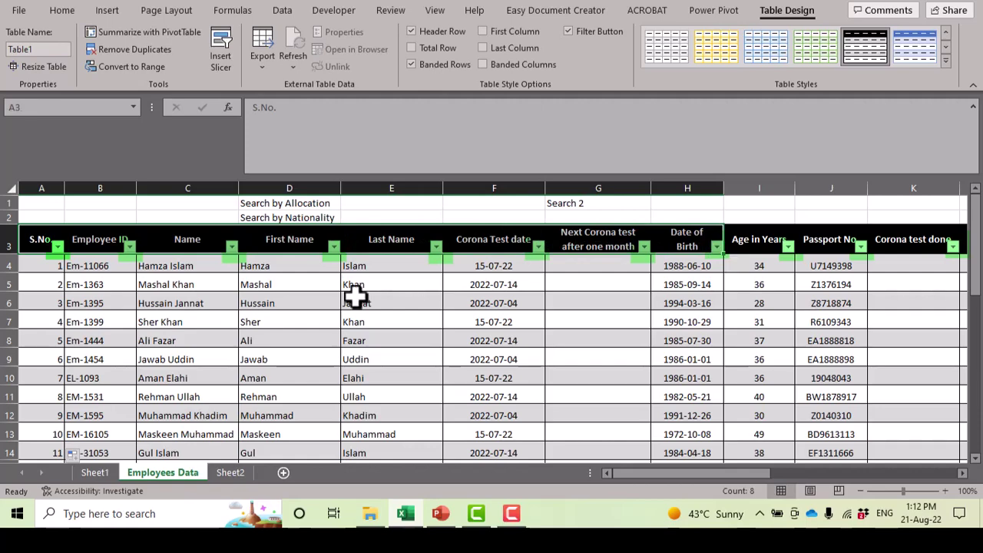
pyautogui.click(209, 322)
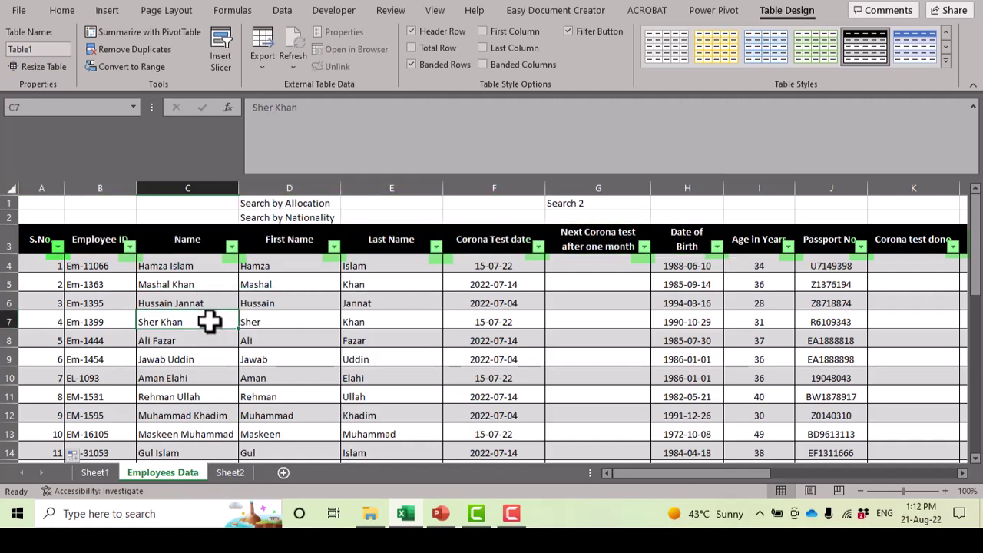
pyautogui.scroll(-9, 210, 322)
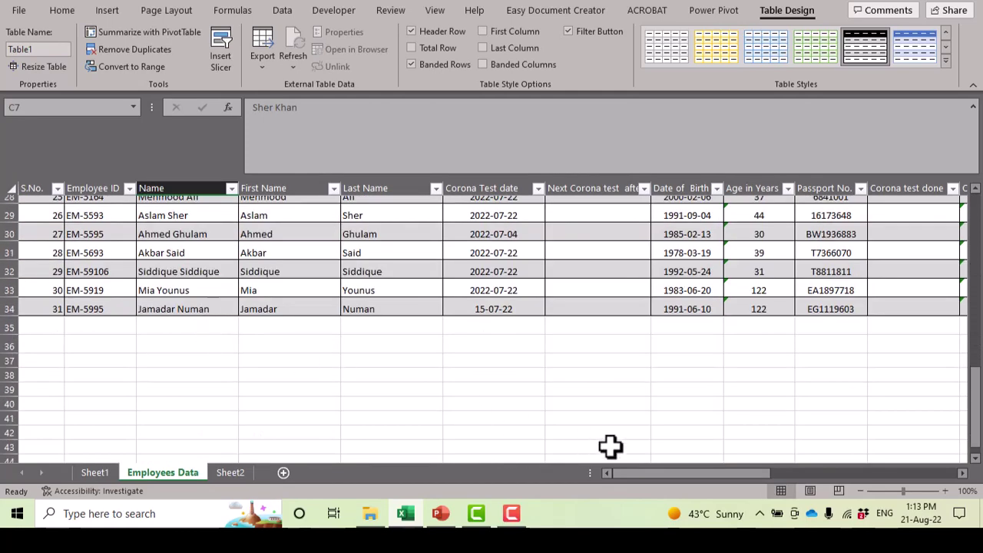
pyautogui.moveTo(653, 473); pyautogui.dragTo(593, 442)
pyautogui.scroll(9, 94, 338)
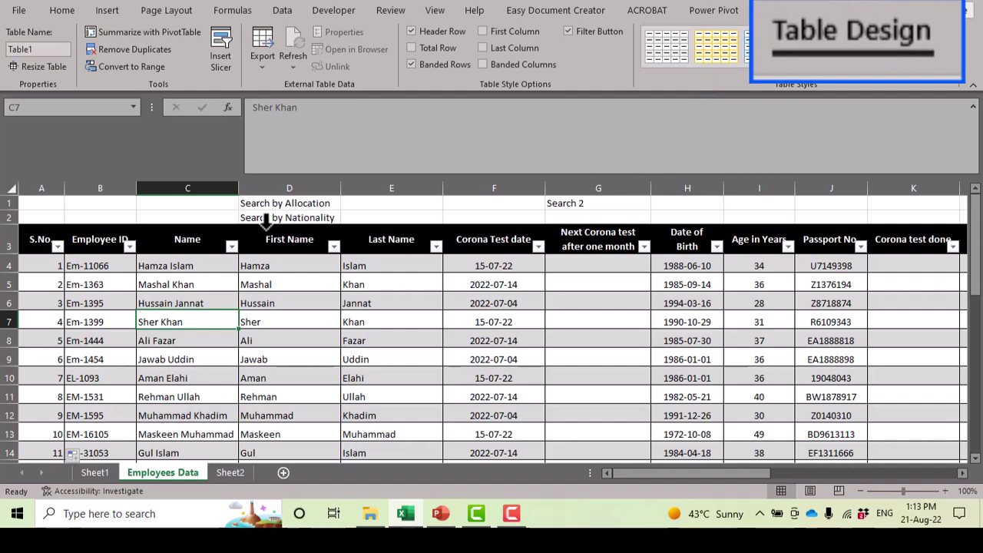
pyautogui.click(211, 304)
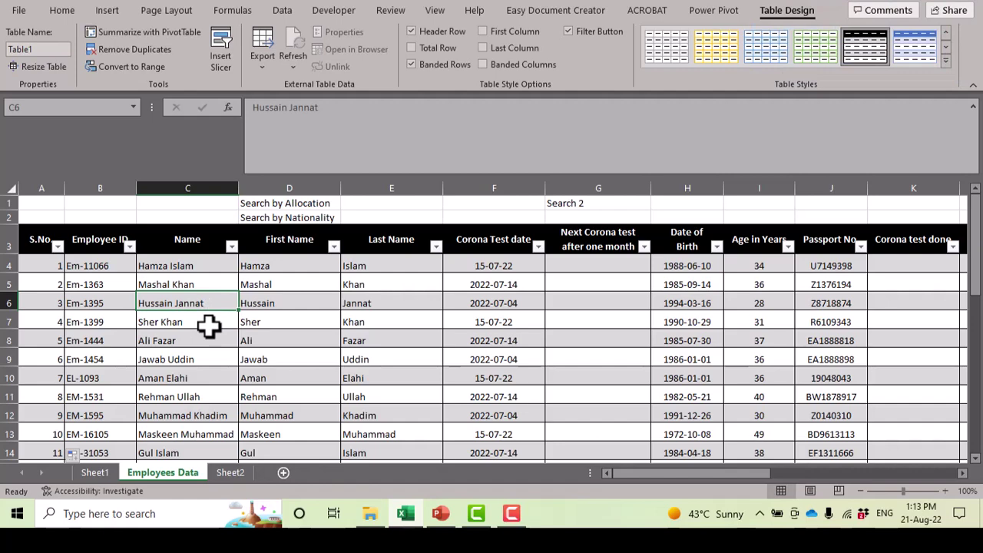
pyautogui.hotkey('ctrl', 'space')
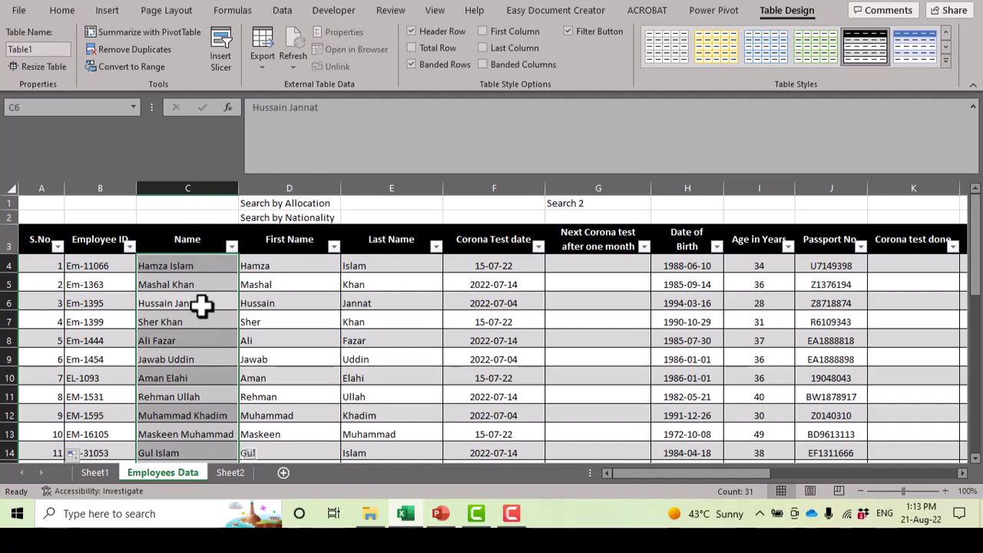
# Step: Convert Table1 on the Employees Data sheet to a normal range
pyautogui.click(201, 307)
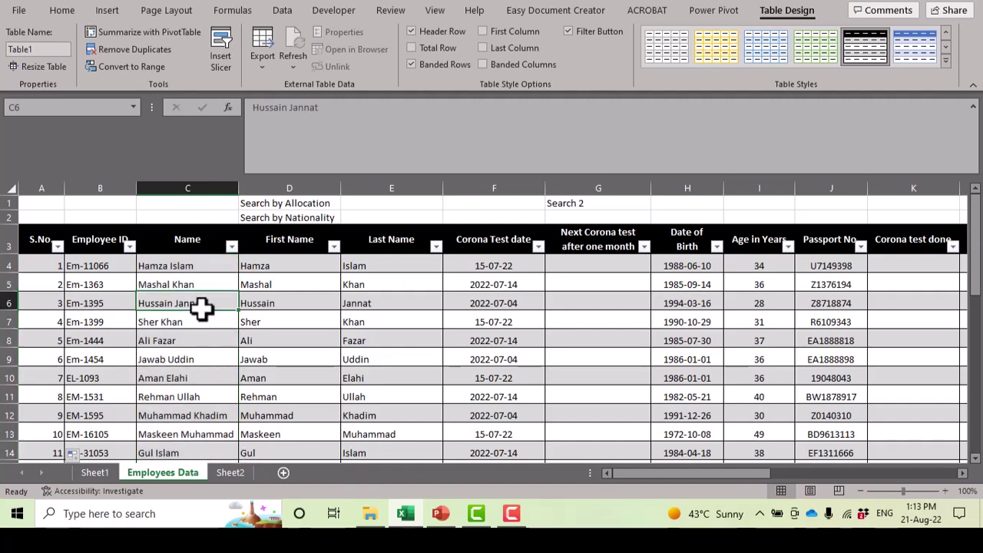
pyautogui.click(141, 64)
pyautogui.click(460, 285)
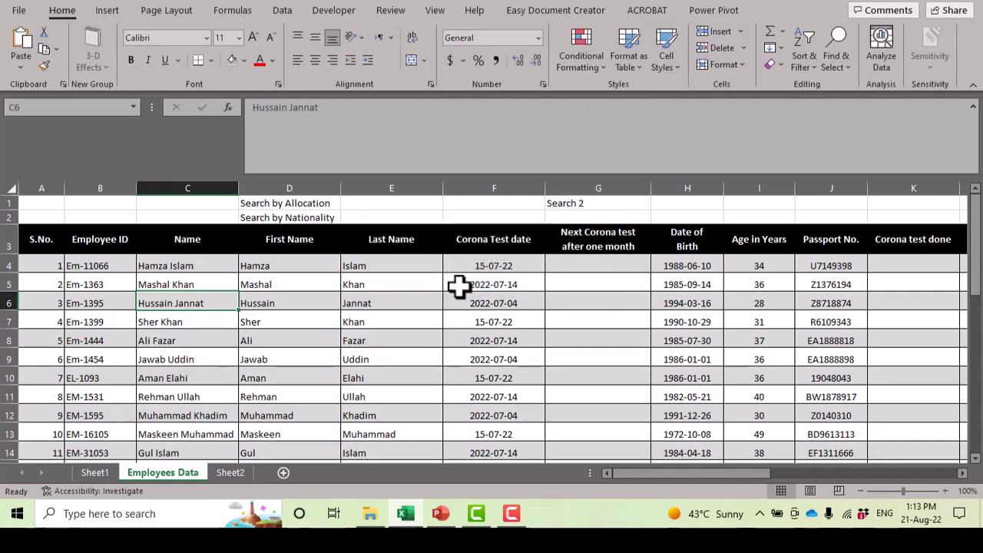
# Step: Examine the converted range's column headings and formatting down to the last record and across to column U
pyautogui.scroll(-10, 253, 323)
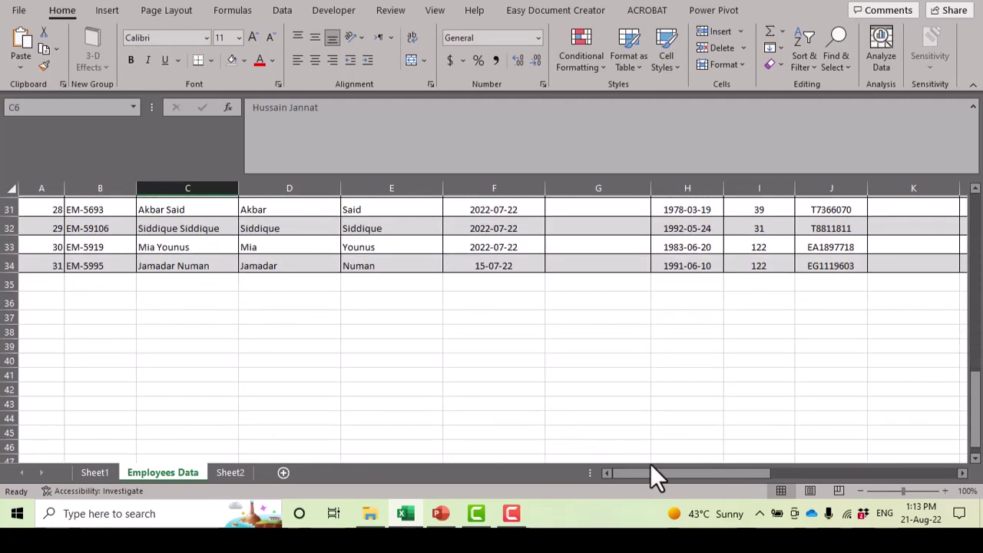
pyautogui.moveTo(672, 475); pyautogui.dragTo(878, 472)
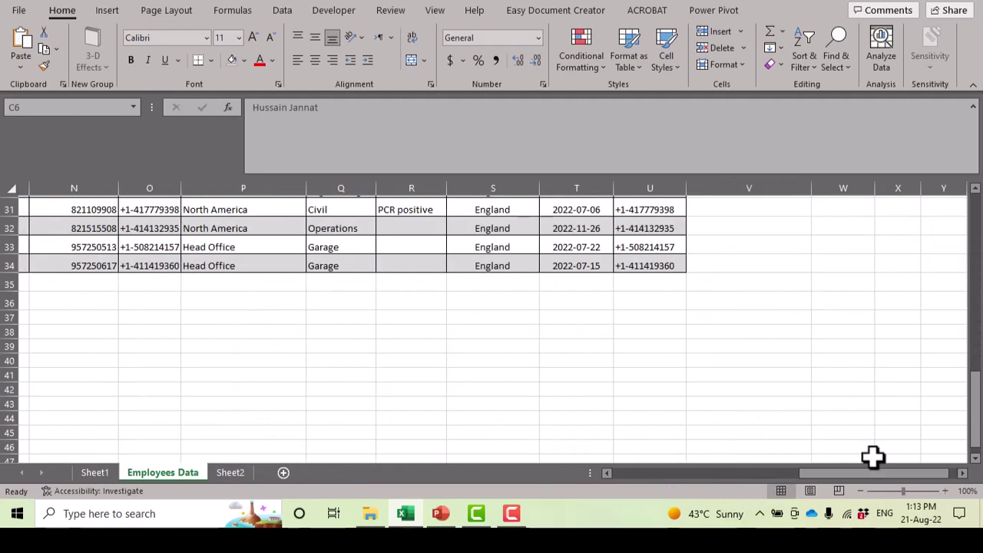
pyautogui.click(655, 269)
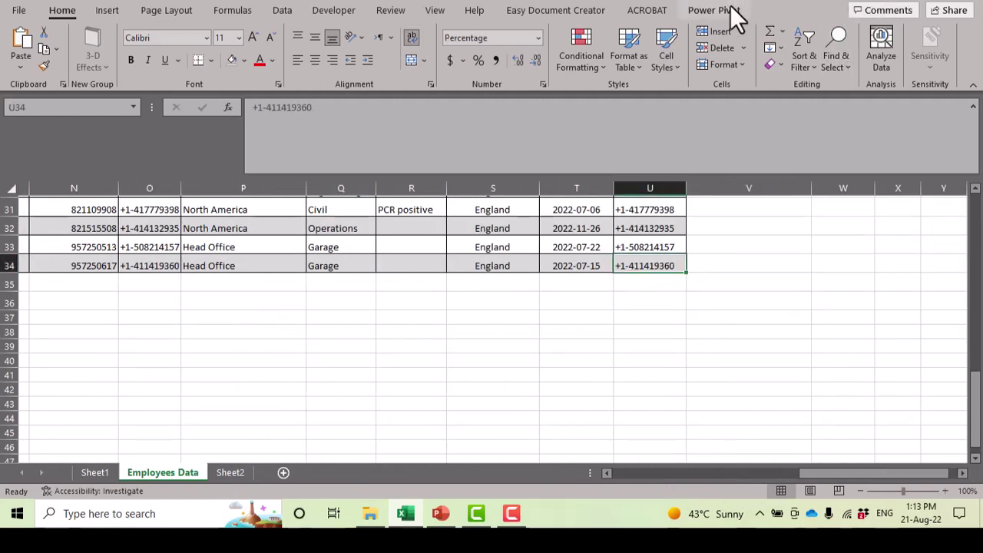
pyautogui.click(238, 228)
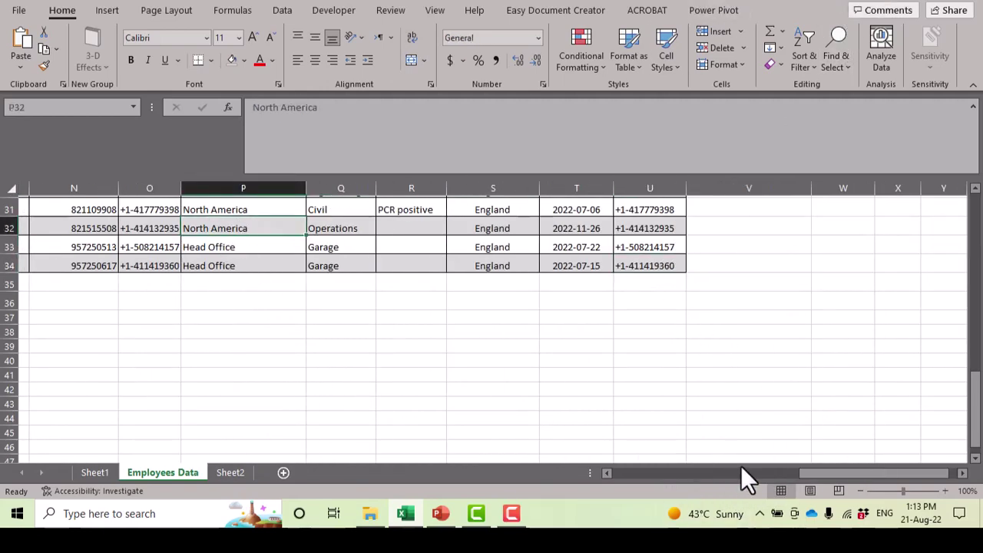
pyautogui.moveTo(811, 473); pyautogui.dragTo(601, 483)
pyautogui.scroll(9, 263, 279)
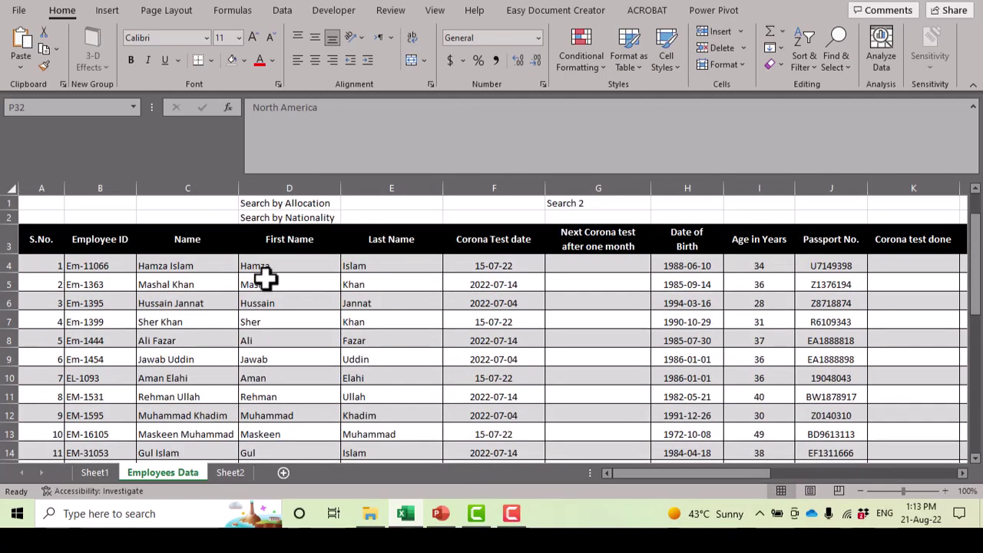
# Step: Check how column selection works in the normal range by selecting the First Name column
pyautogui.click(283, 302)
pyautogui.hotkey('ctrl', 'space')
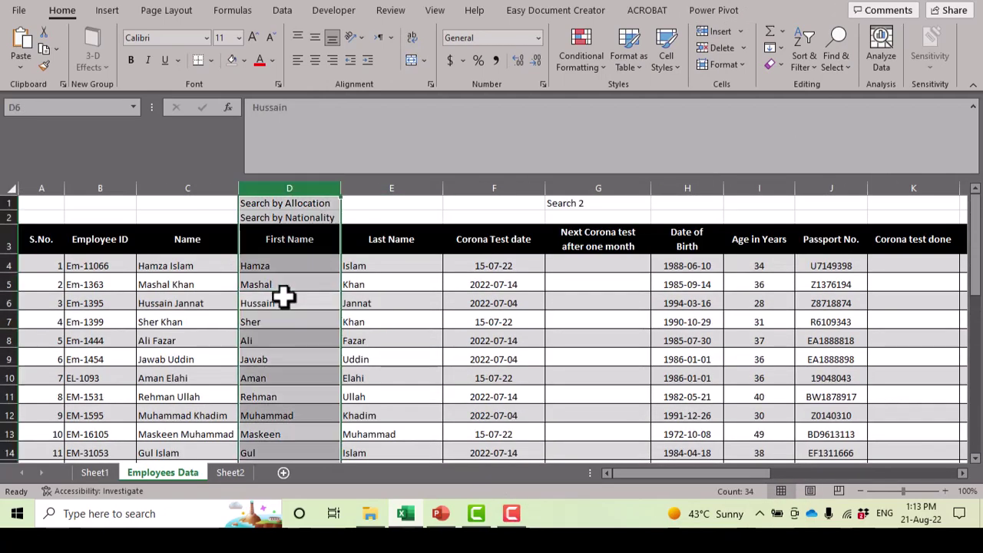
pyautogui.click(208, 317)
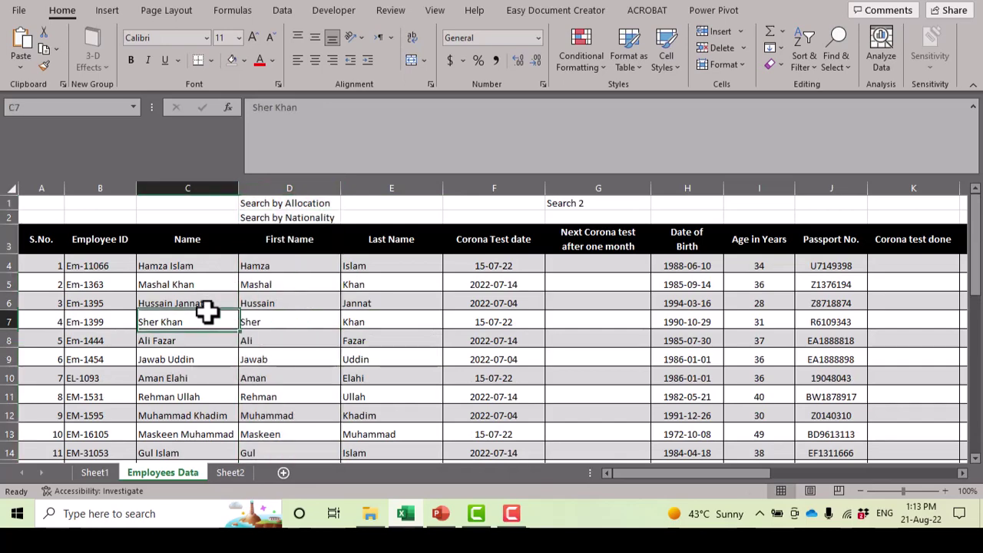
# Step: Check how row selection works in the normal range by selecting row 7
pyautogui.hotkey('shift', 'space')
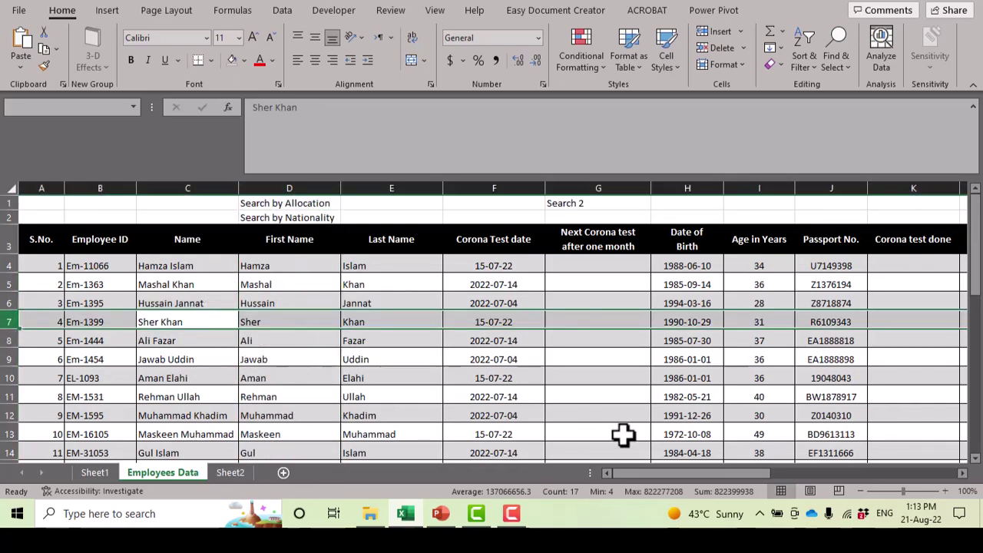
pyautogui.moveTo(681, 472); pyautogui.dragTo(570, 470)
pyautogui.click(193, 362)
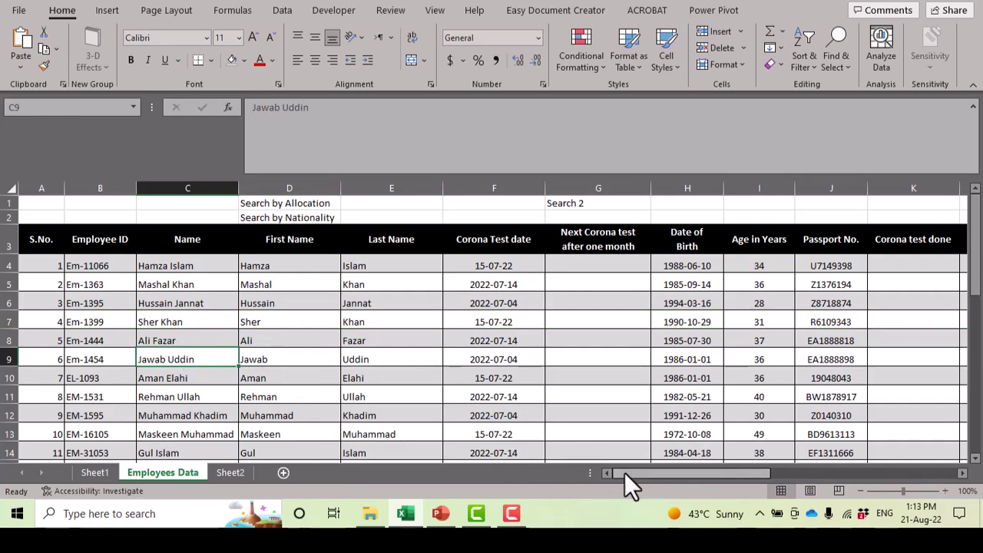
# Step: Create a table with headers from the range A3:U34 on the Employees Data sheet
pyautogui.click(111, 321)
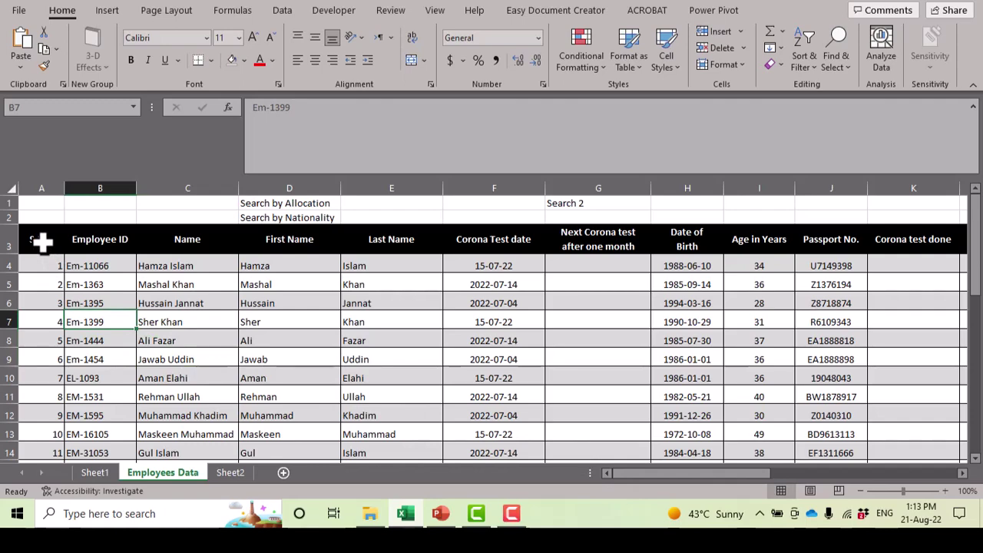
pyautogui.moveTo(39, 244); pyautogui.dragTo(716, 433)
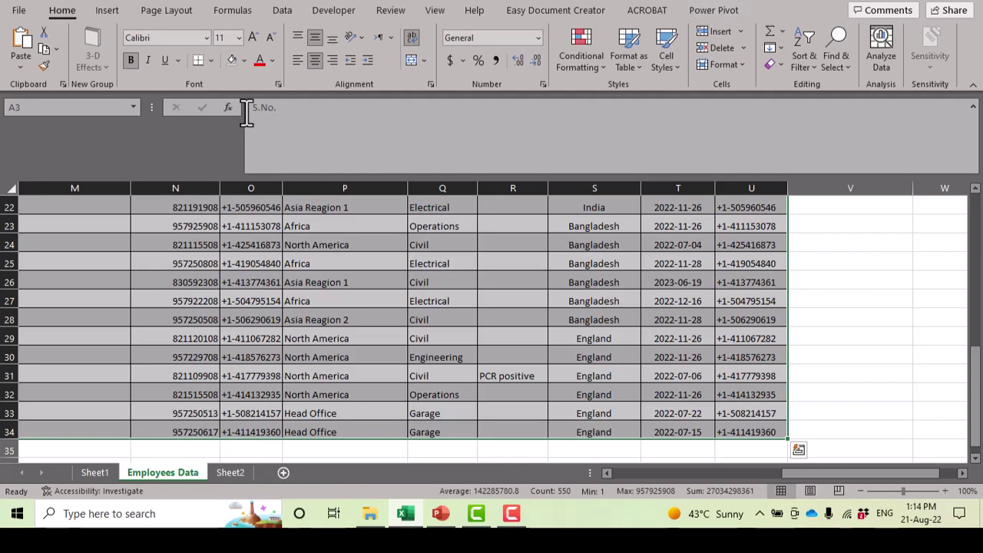
pyautogui.hotkey('ctrl', 't')
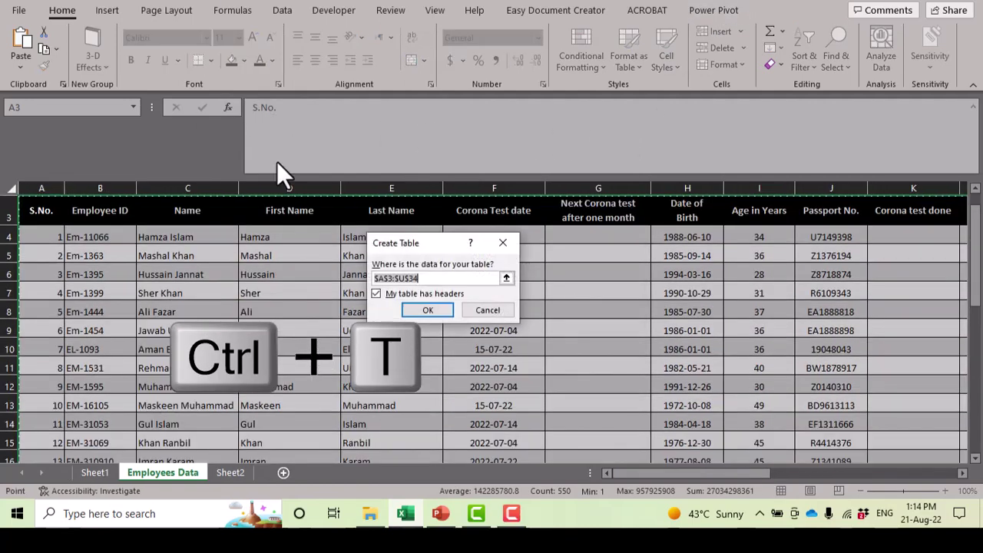
pyautogui.click(427, 309)
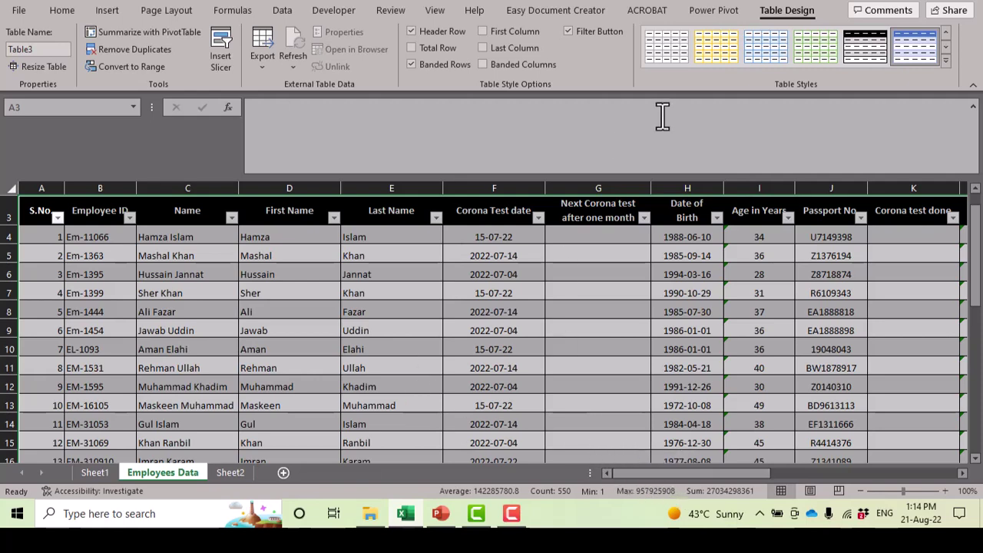
# Step: Remove the old cell fill from the whole table by setting its fill colour to No Fill
pyautogui.click(947, 61)
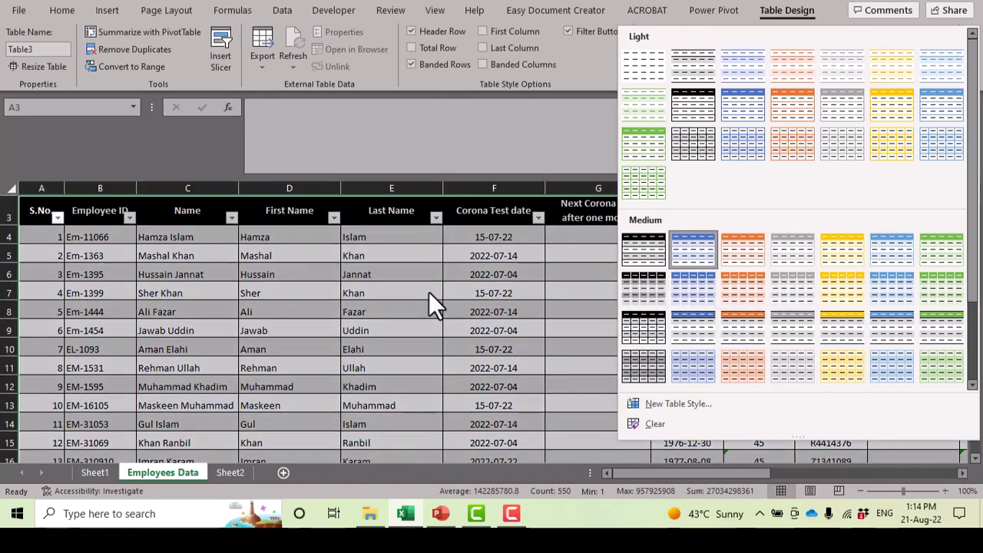
pyautogui.click(224, 8)
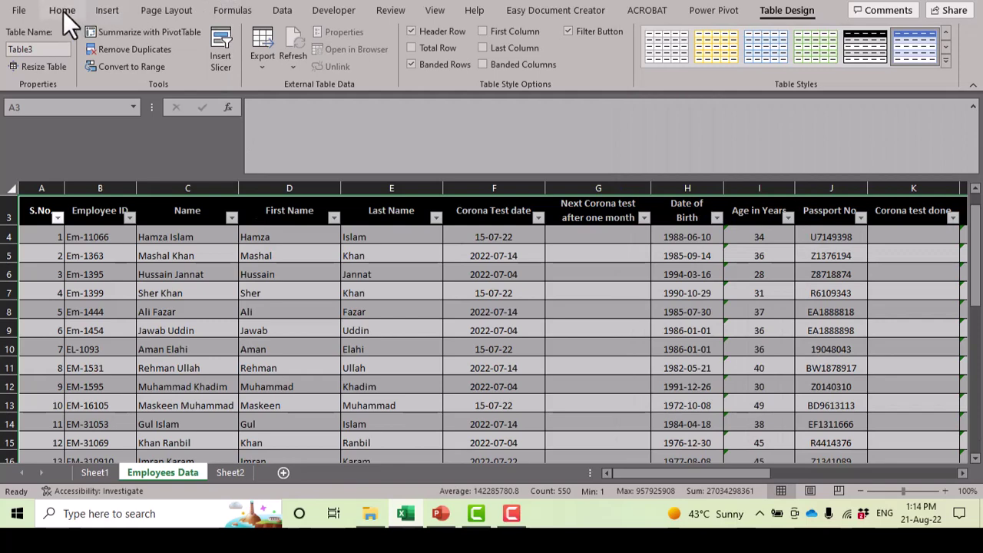
pyautogui.click(64, 13)
pyautogui.click(246, 62)
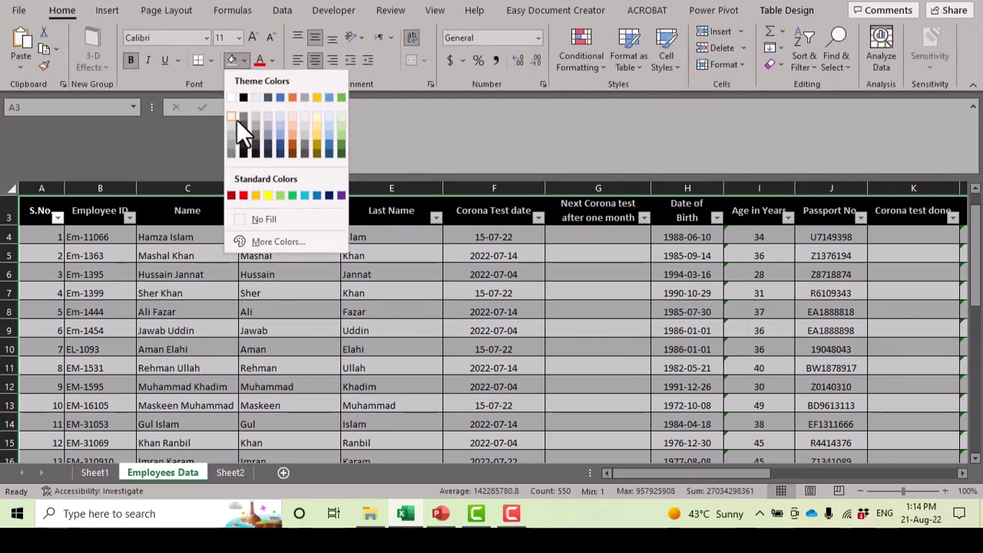
pyautogui.click(261, 220)
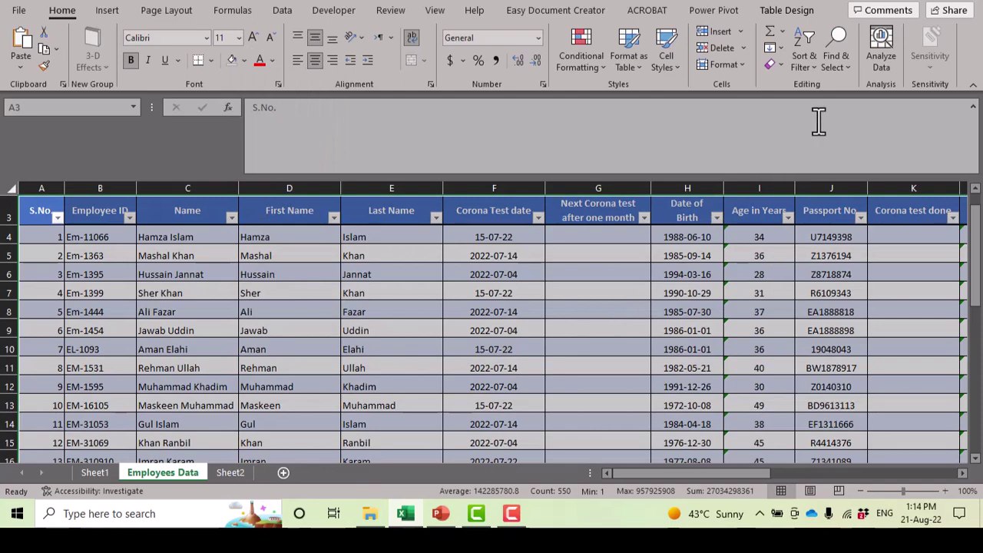
# Step: Insert slicers for the Employee ID, Overaged, Allocation and Department columns of the table
pyautogui.click(775, 12)
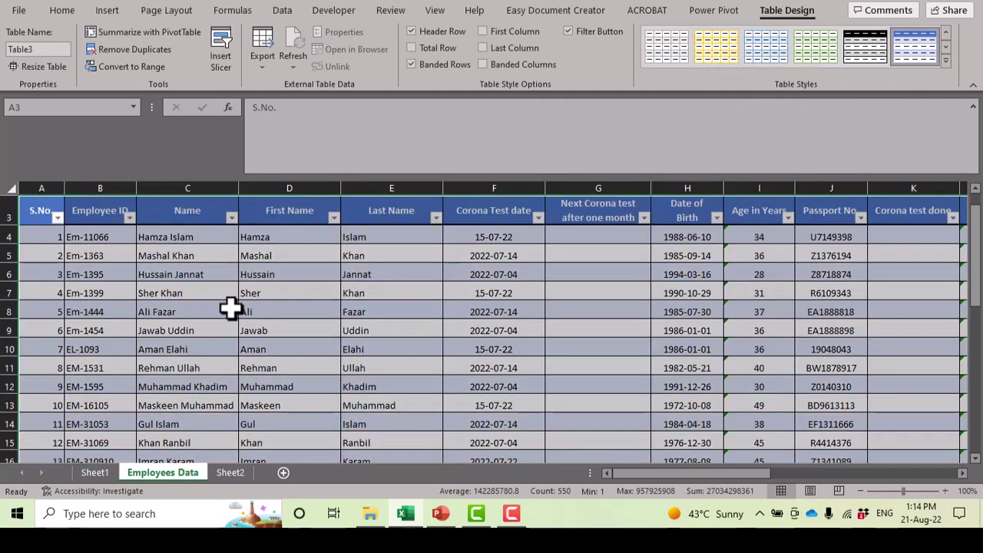
pyautogui.click(229, 307)
pyautogui.click(257, 274)
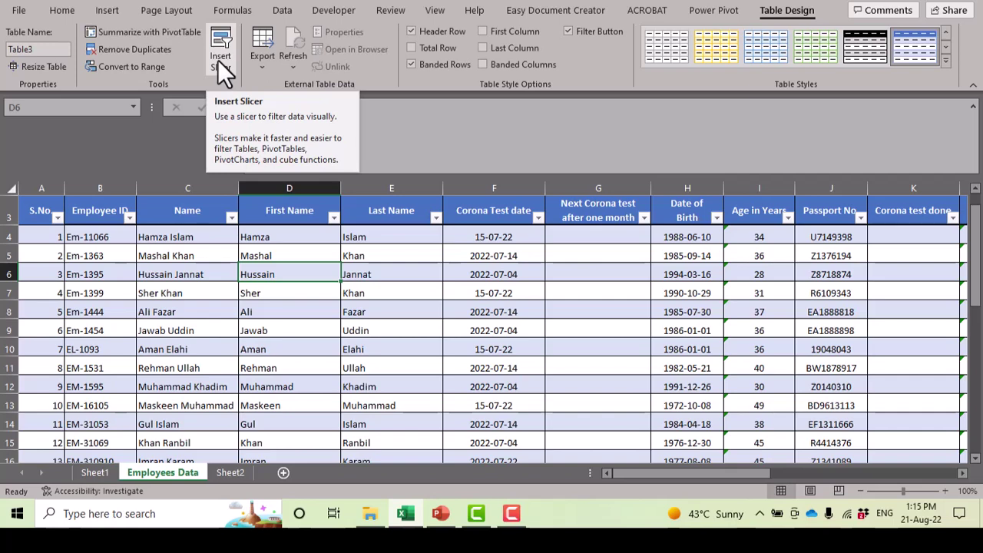
pyautogui.click(218, 62)
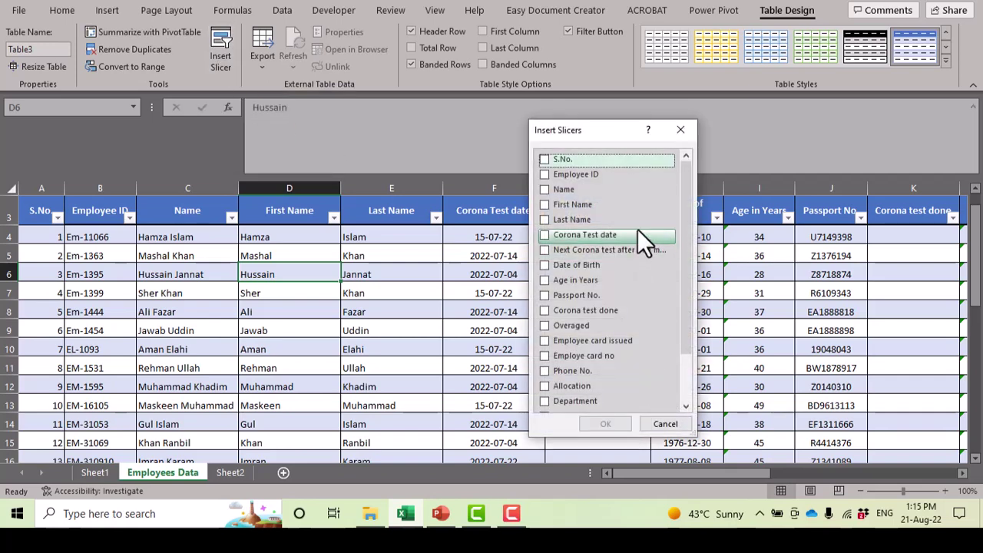
pyautogui.click(544, 328)
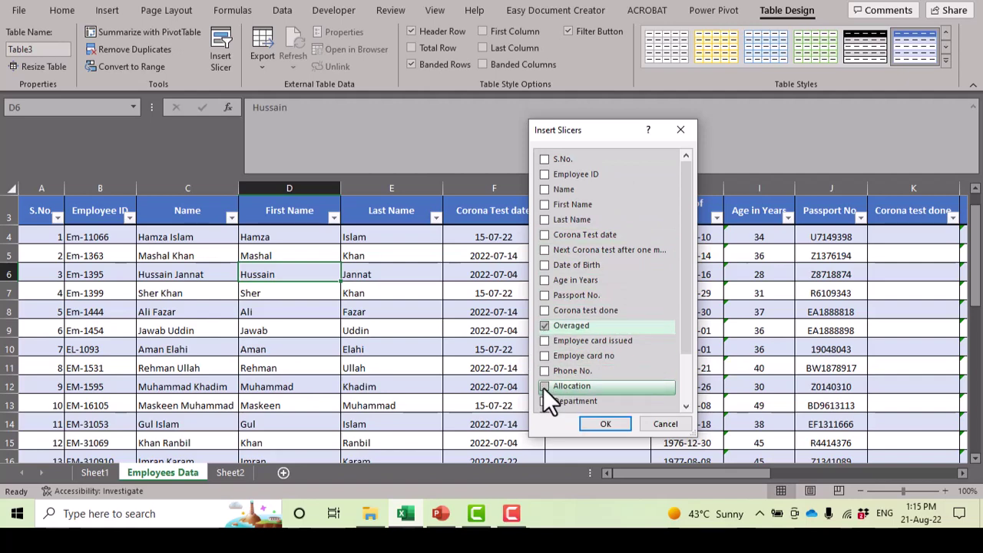
pyautogui.click(545, 387)
pyautogui.click(546, 403)
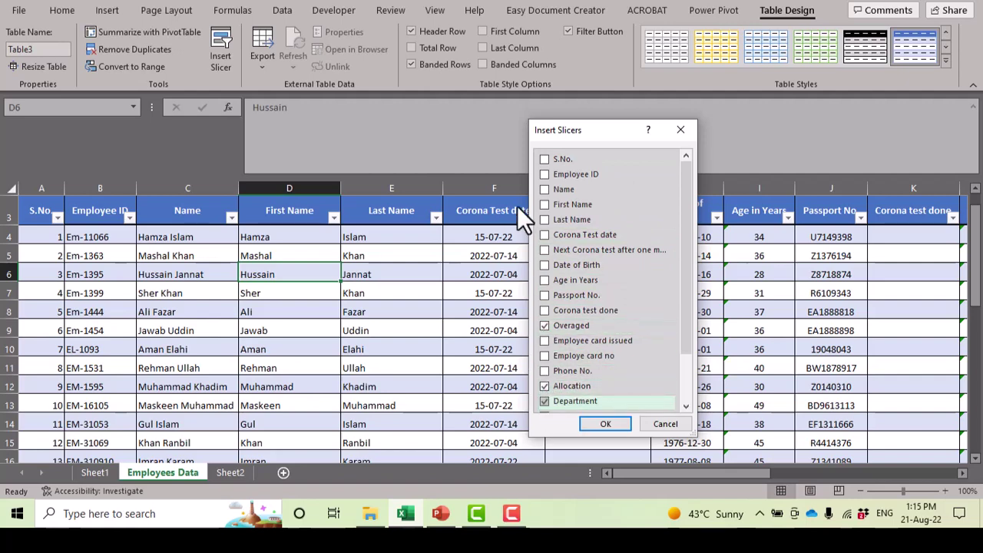
pyautogui.click(545, 175)
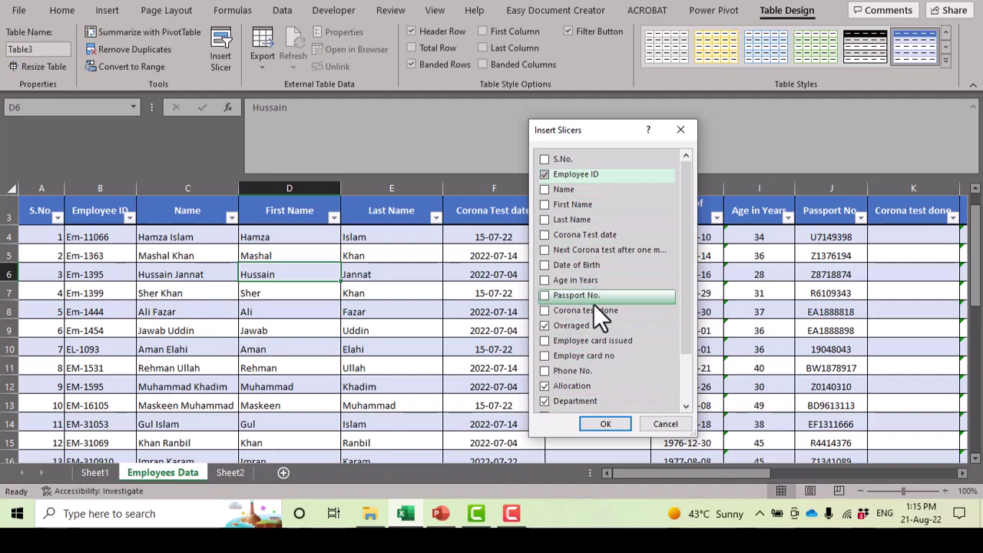
pyautogui.click(628, 420)
# Step: Arrange the slicers over the table without overlap, in the order Employee ID, Overaged, Allocation and Department
pyautogui.moveTo(528, 328); pyautogui.dragTo(650, 226)
pyautogui.moveTo(515, 292); pyautogui.dragTo(610, 230)
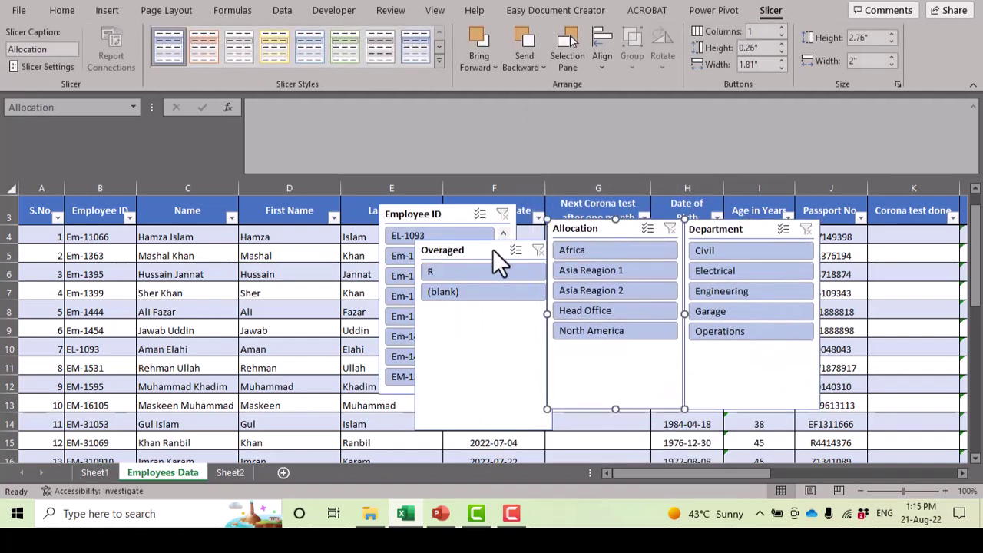
pyautogui.moveTo(492, 249); pyautogui.dragTo(159, 234)
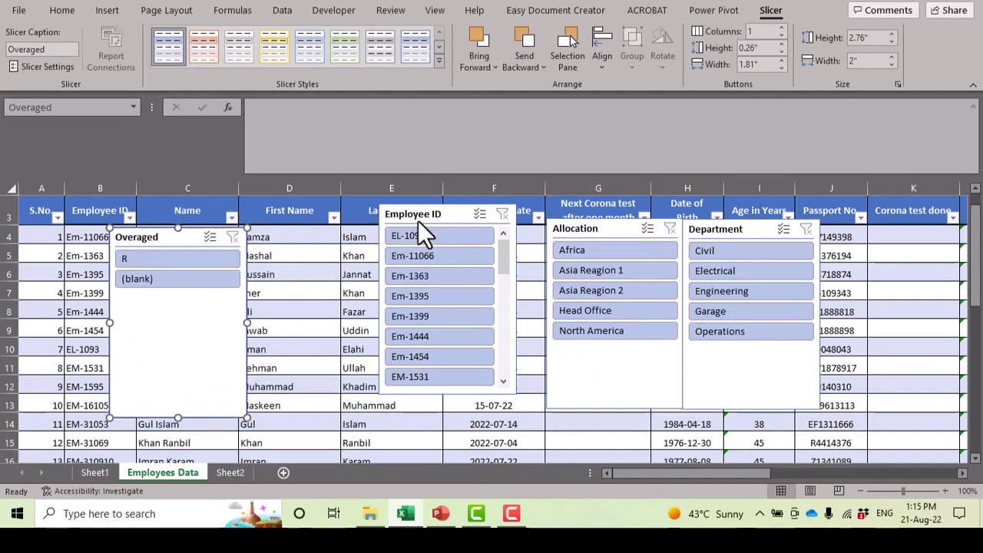
pyautogui.moveTo(418, 221); pyautogui.dragTo(320, 234)
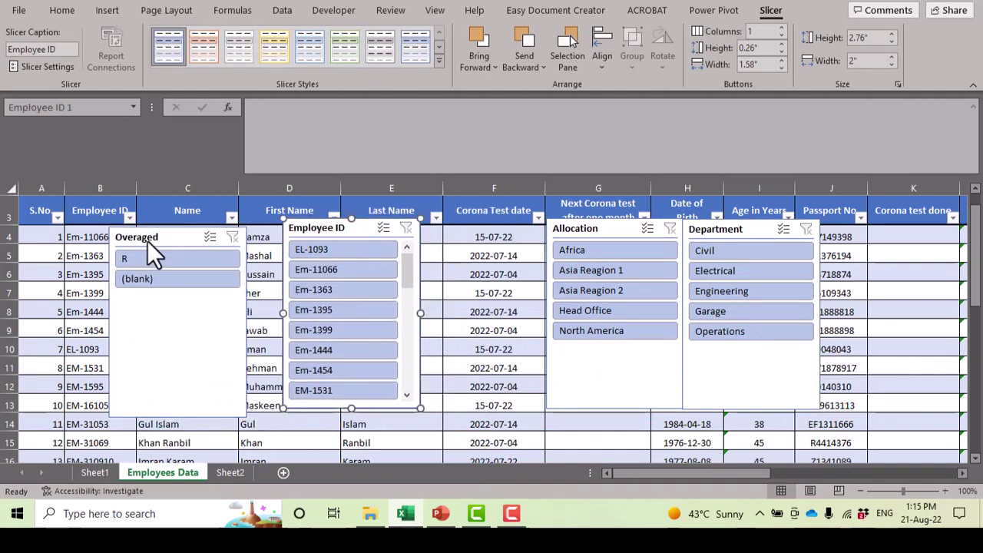
pyautogui.moveTo(147, 240); pyautogui.dragTo(88, 215)
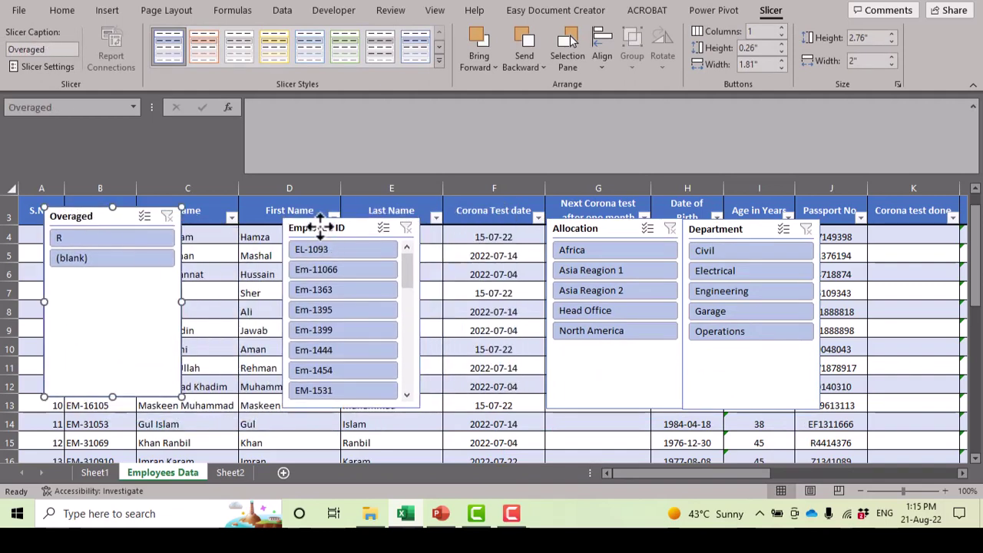
pyautogui.moveTo(325, 226); pyautogui.dragTo(221, 215)
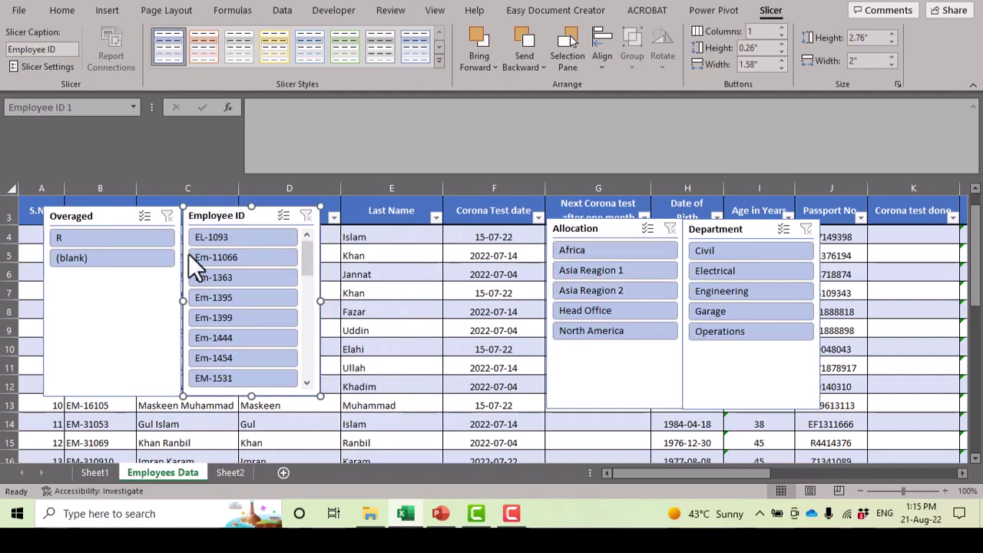
pyautogui.moveTo(89, 219); pyautogui.dragTo(436, 208)
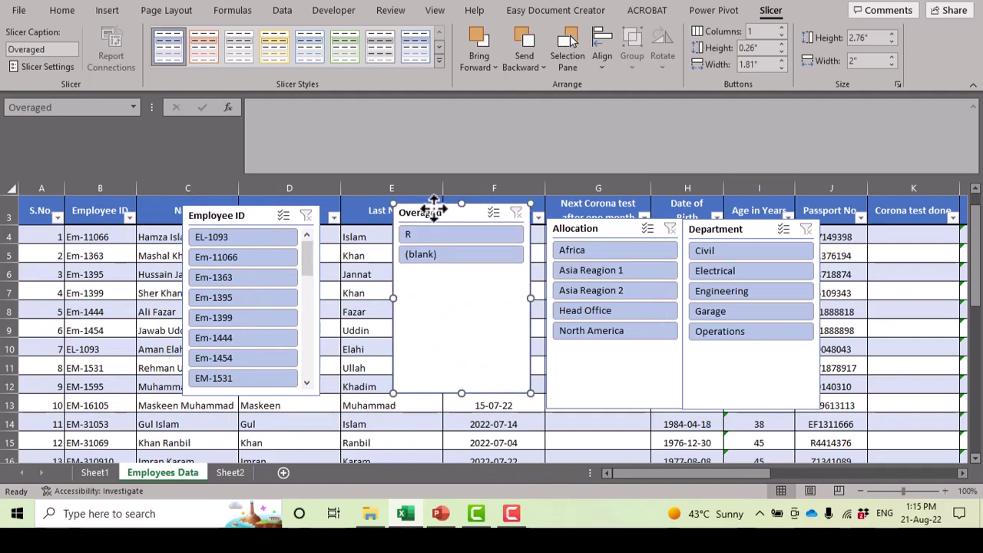
# Step: Filter the table by the Africa, Asia Reagion 1 and Asia Reagion 2 allocations in turn, and clear the Allocation filter
pyautogui.click(593, 250)
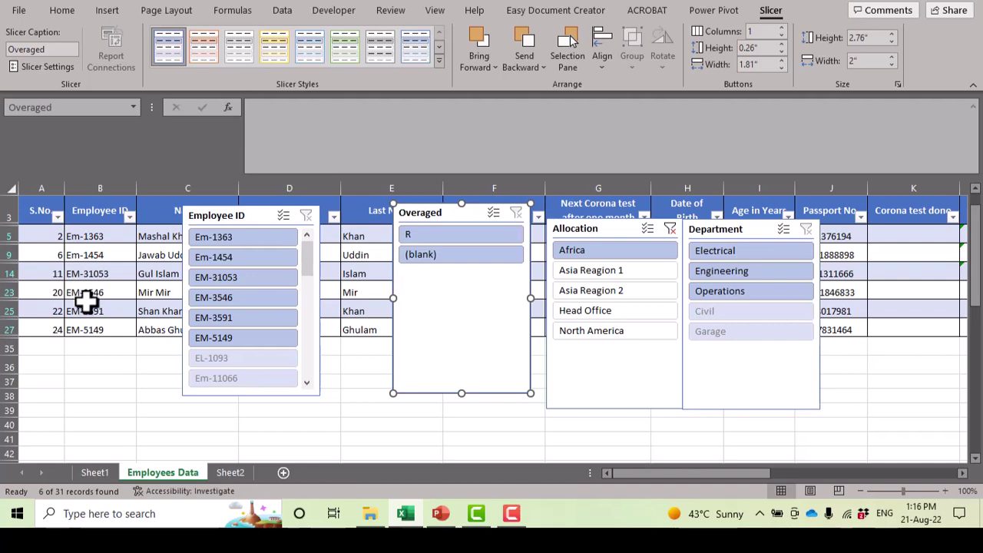
pyautogui.click(605, 275)
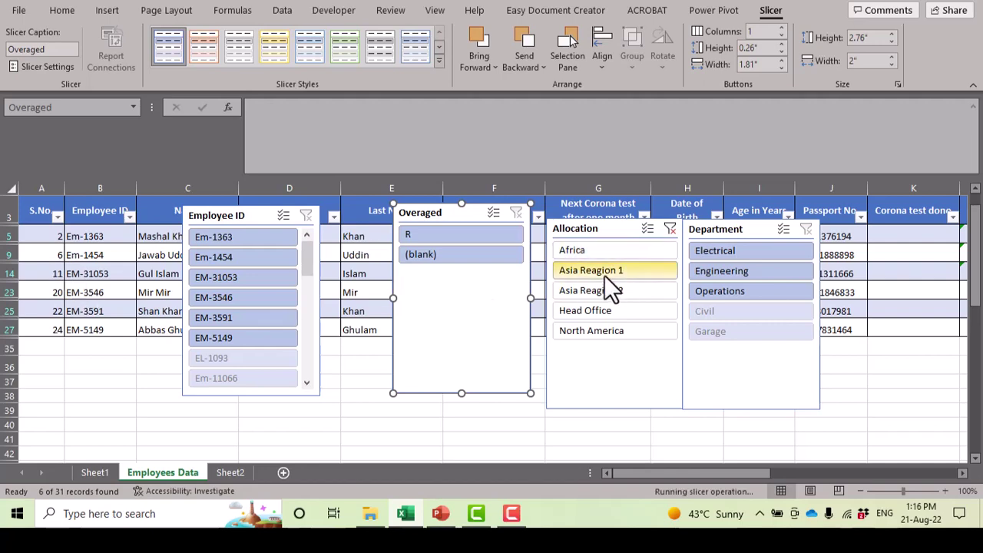
pyautogui.click(602, 297)
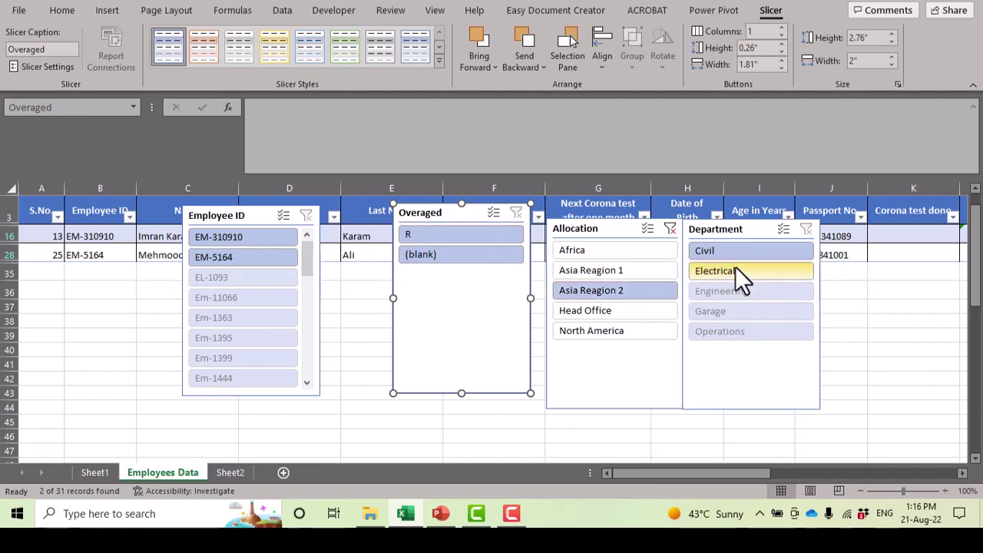
pyautogui.click(669, 232)
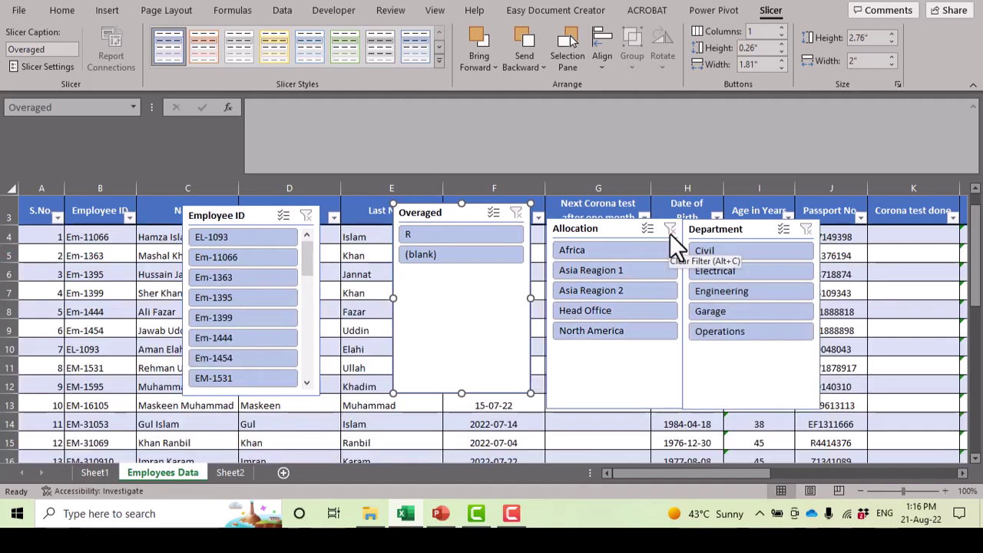
# Step: Filter the table with the slicers by the Civil department, switch to Electrical, and narrow it to the second listed employee ID
pyautogui.click(727, 254)
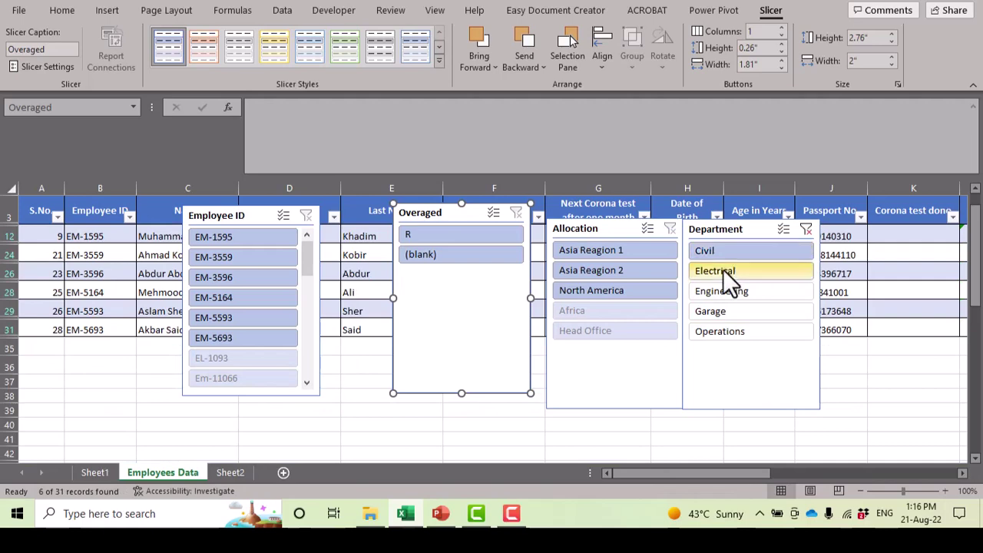
pyautogui.click(723, 272)
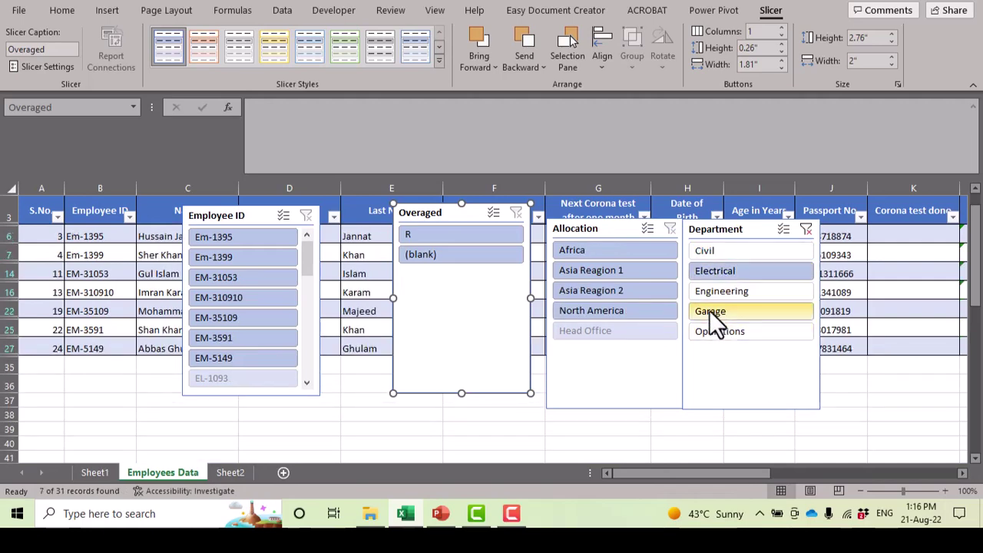
pyautogui.click(254, 261)
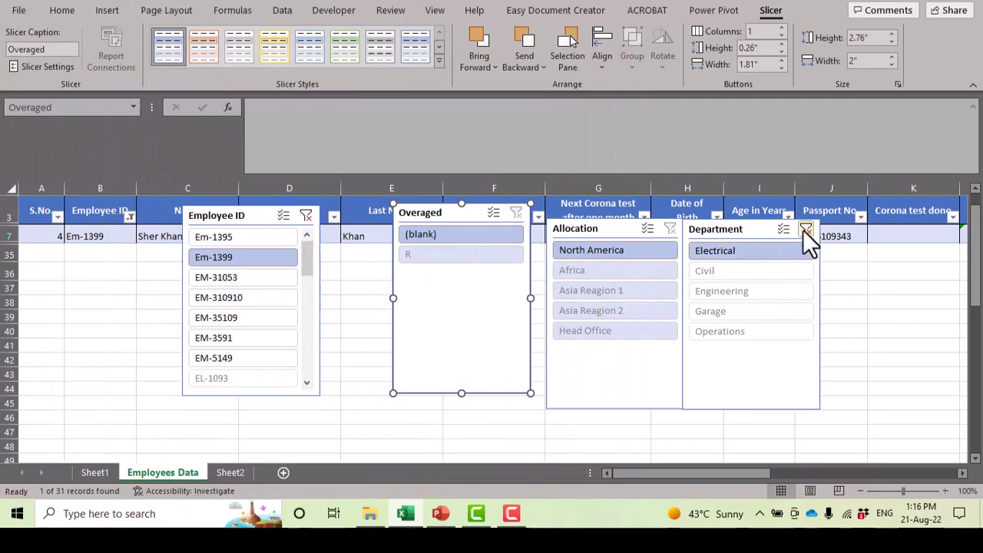
# Step: Delete the Department, Allocation, Overaged and Employee ID slicers from the sheet
pyautogui.click(765, 395)
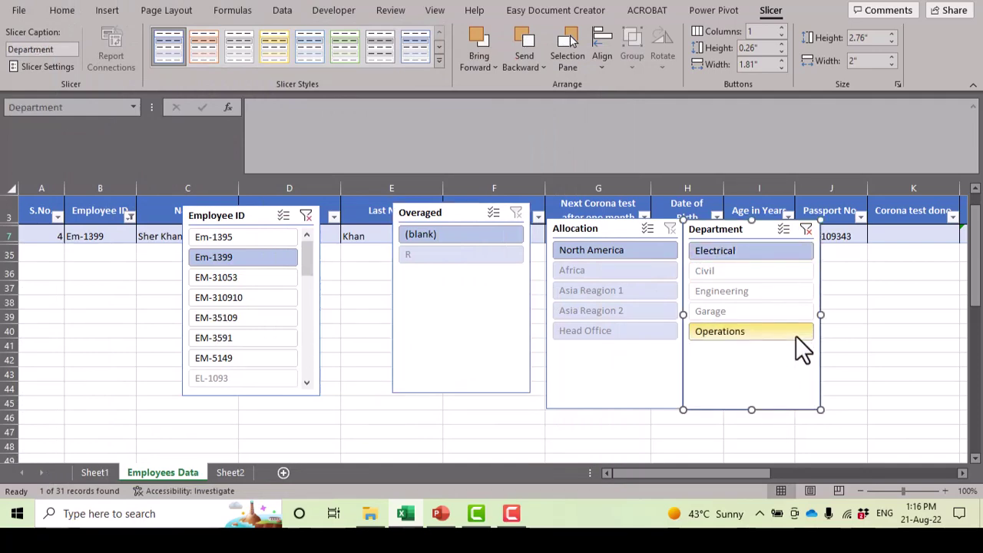
pyautogui.press('Delete')
pyautogui.click(650, 397)
pyautogui.press('Delete')
pyautogui.click(467, 345)
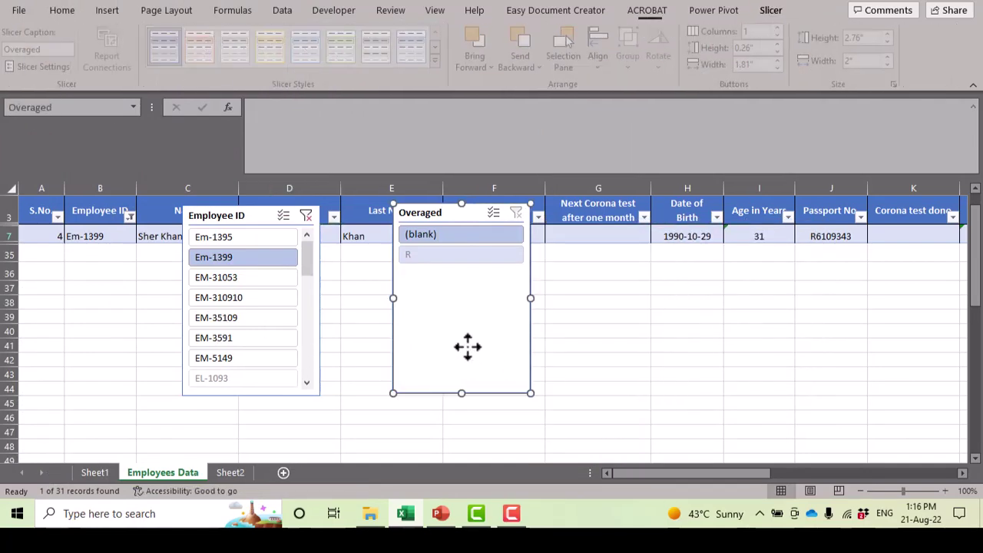
pyautogui.press('Delete')
pyautogui.scroll(-3, 309, 384)
pyautogui.click(292, 391)
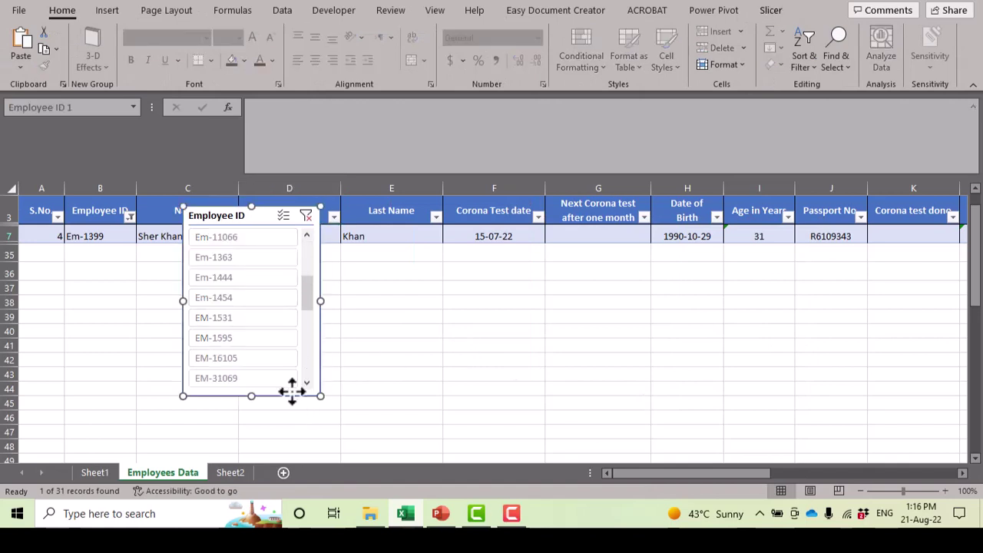
pyautogui.press('Delete')
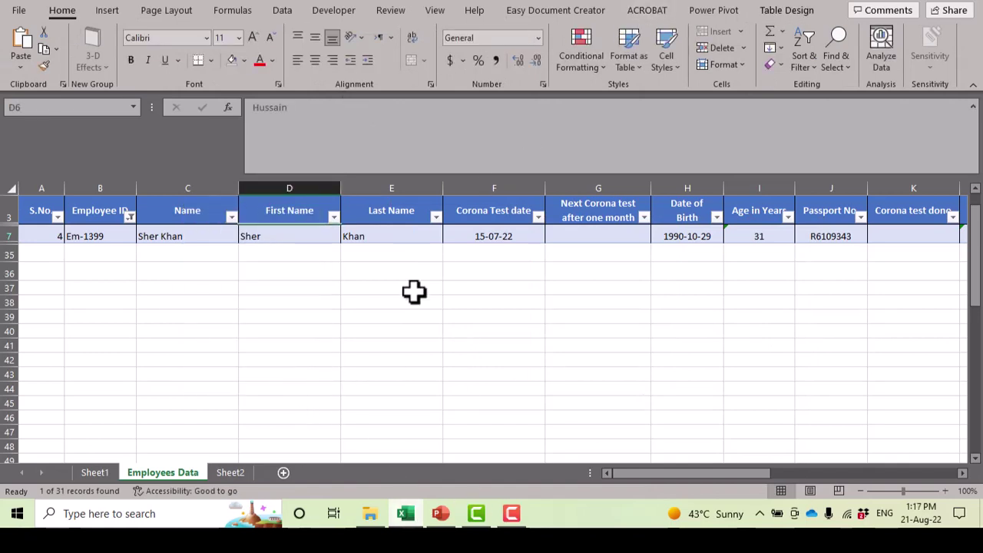
# Step: Examine the record in row 7 of the filtered table, selecting its Last Name and Employee ID cells
pyautogui.click(407, 237)
pyautogui.scroll(1, 354, 262)
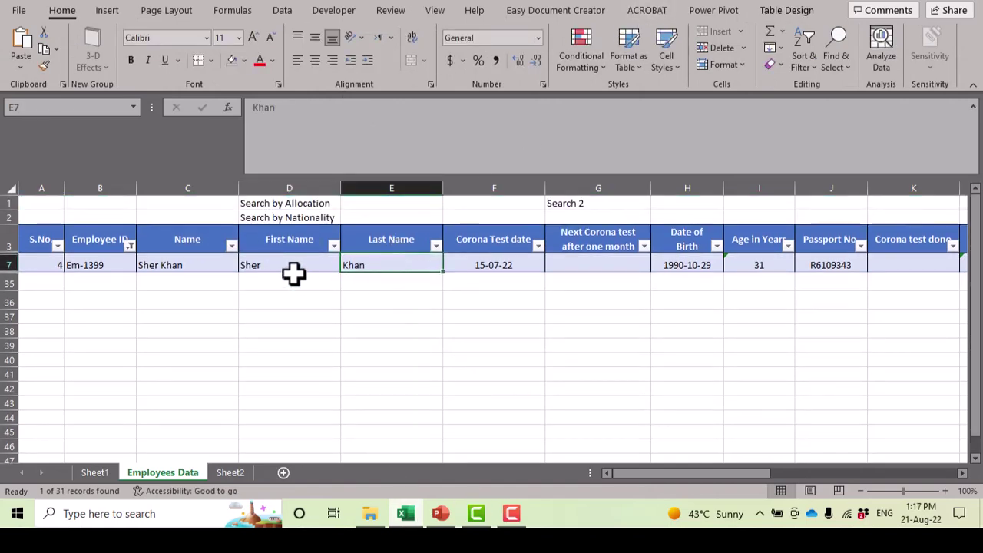
pyautogui.click(107, 266)
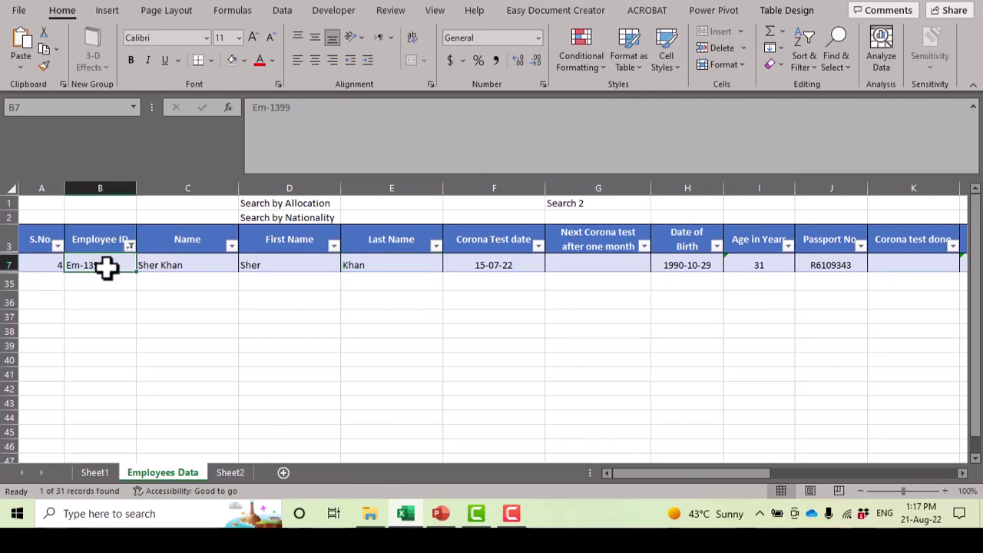
# Step: Clear the Employee ID filter from the employee table so all records are listed
pyautogui.hotkey('alt', 'a')
pyautogui.press('c')
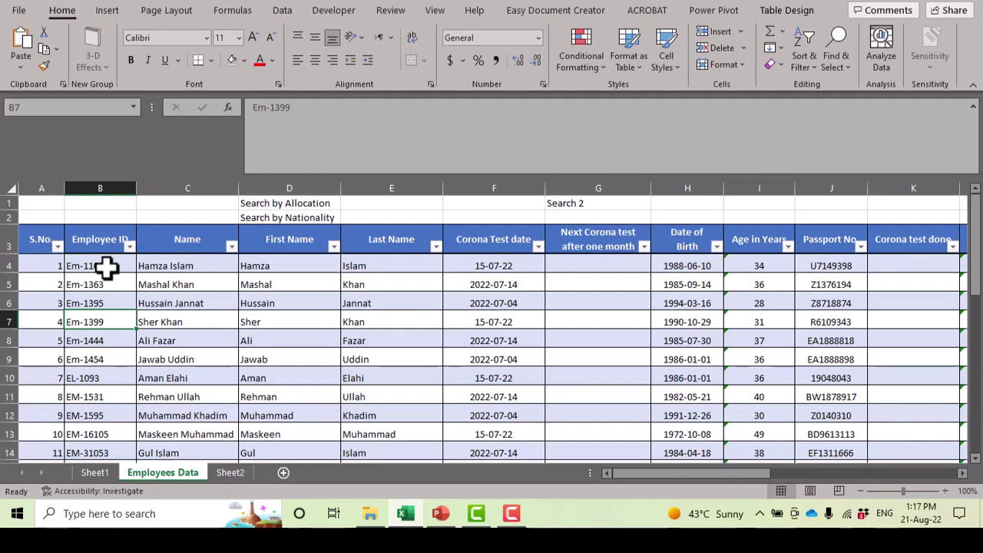
pyautogui.click(107, 266)
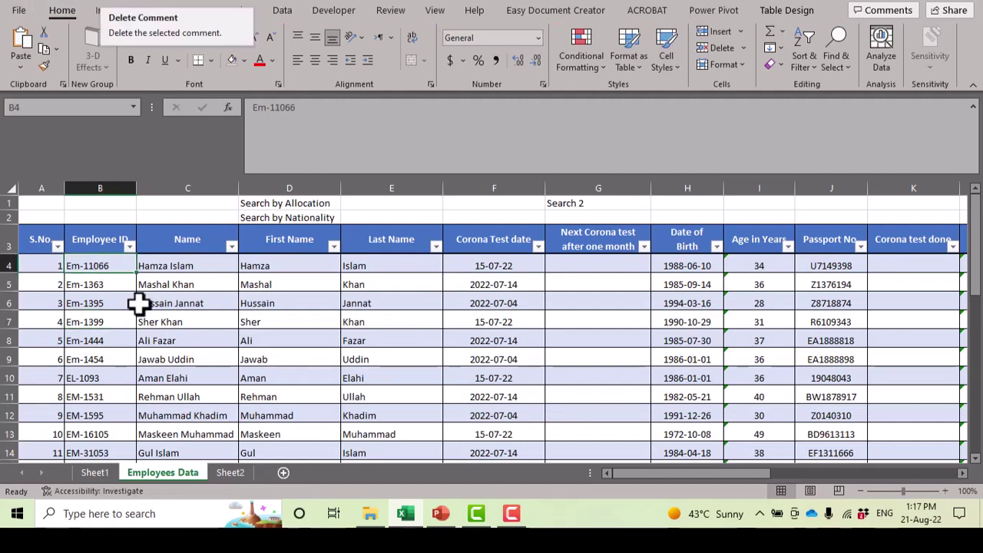
pyautogui.click(159, 319)
pyautogui.click(182, 304)
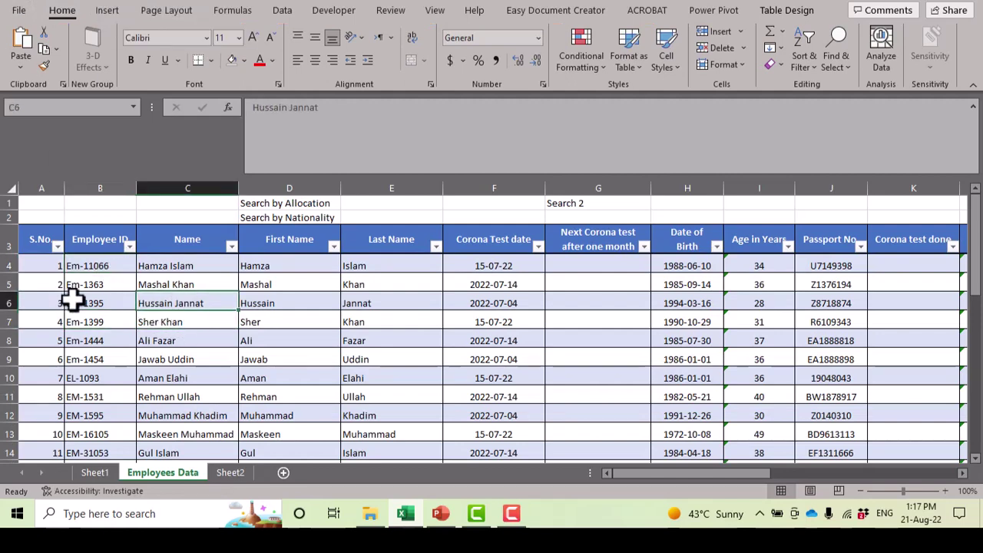
pyautogui.click(97, 283)
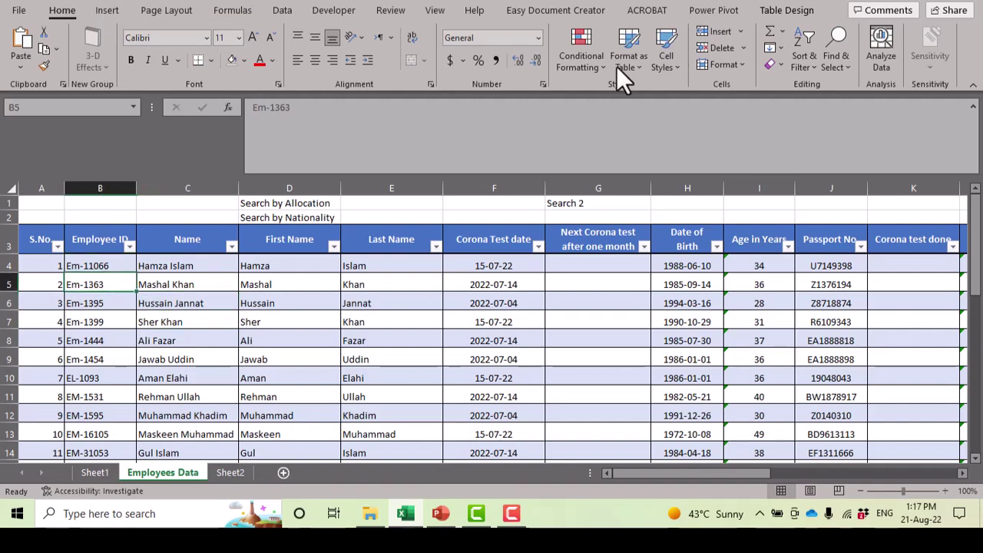
# Step: Open the export of the table to a SharePoint list, examine its address, name and description fields, and close it without exporting
pyautogui.click(792, 11)
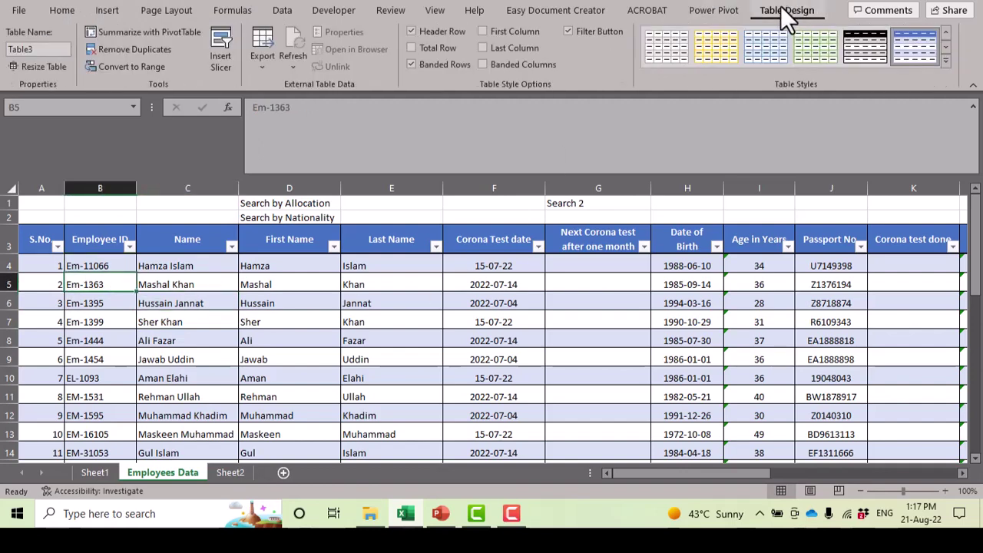
pyautogui.click(255, 60)
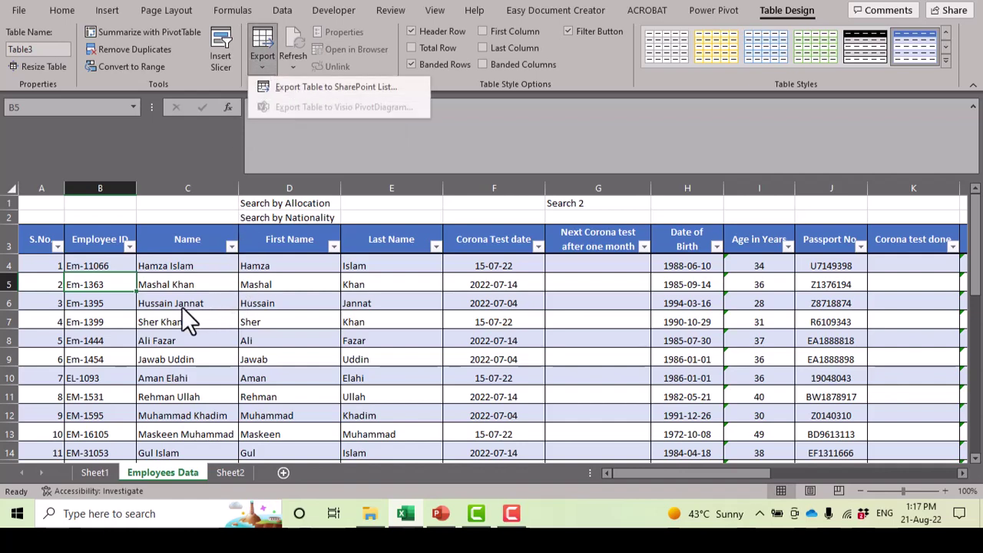
pyautogui.click(182, 307)
pyautogui.click(258, 72)
pyautogui.click(281, 89)
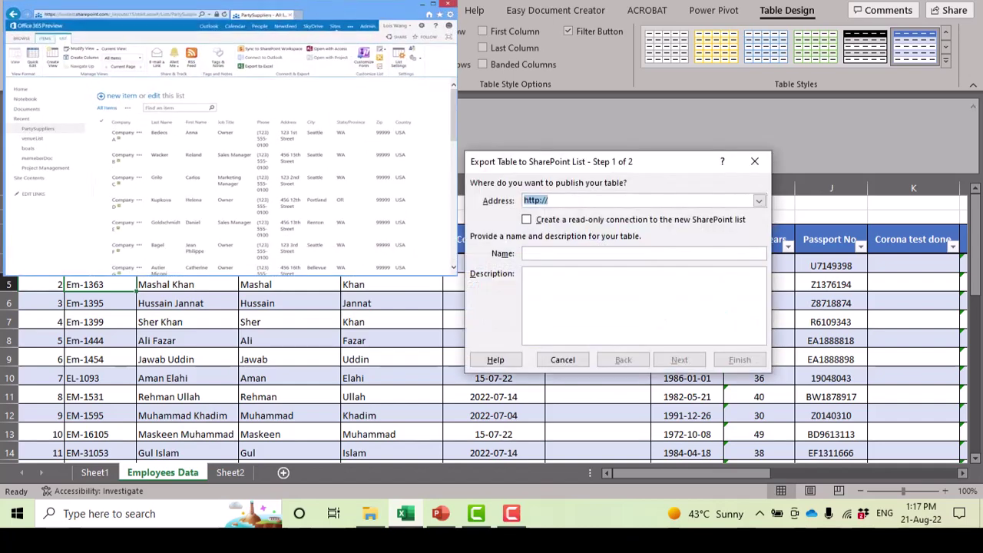
pyautogui.click(584, 199)
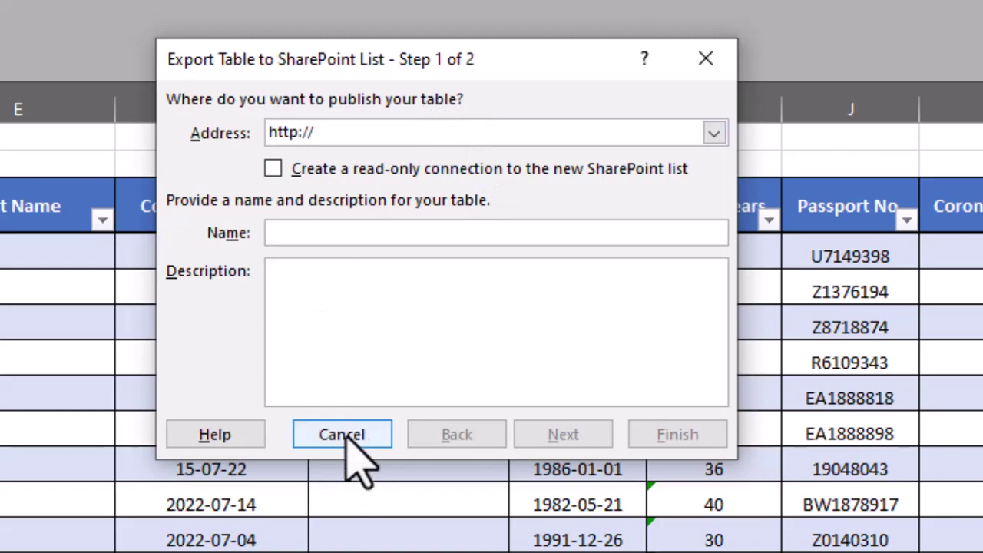
pyautogui.click(347, 444)
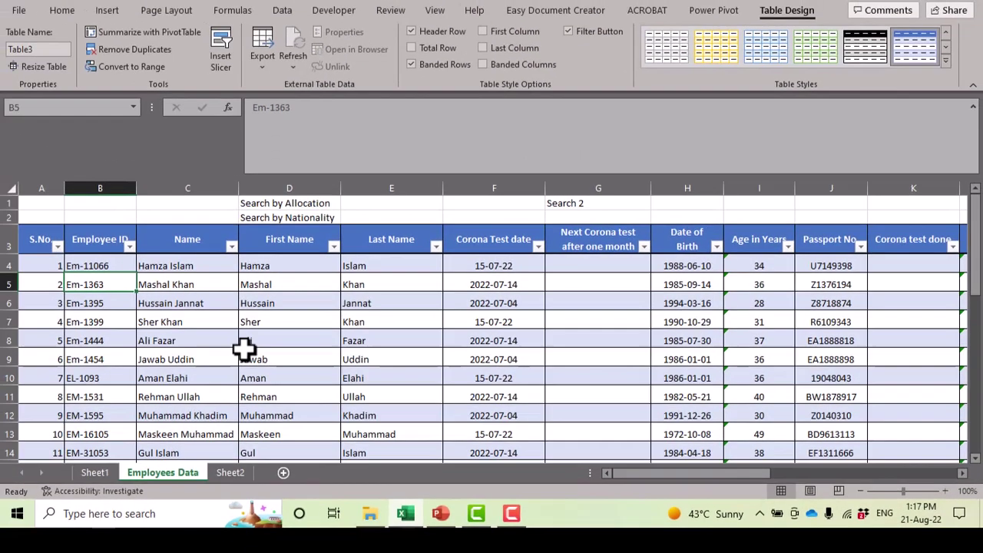
# Step: Examine the last table records and the Head Office row of the allocation PivotTable on Sheet1
pyautogui.scroll(-10, 244, 350)
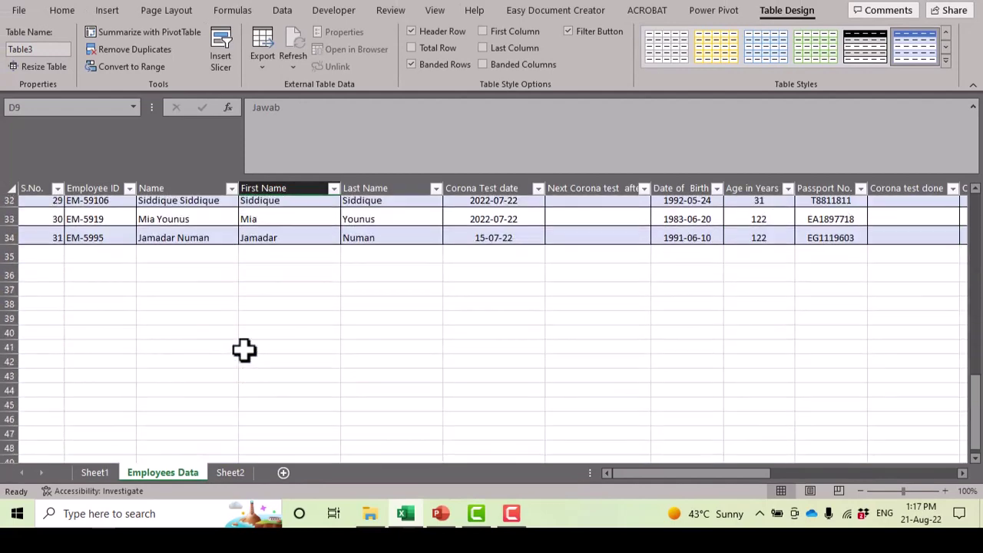
pyautogui.scroll(3, 244, 351)
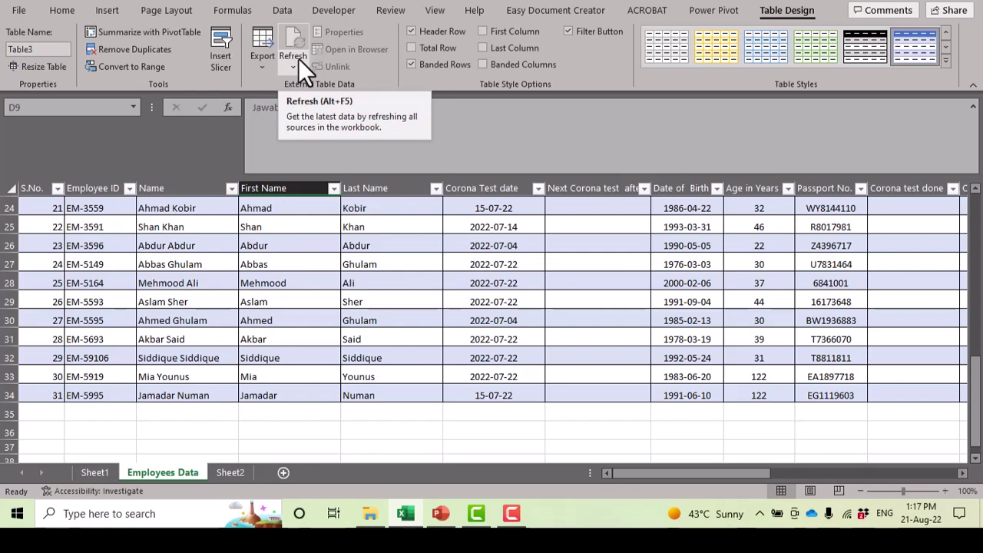
pyautogui.click(109, 473)
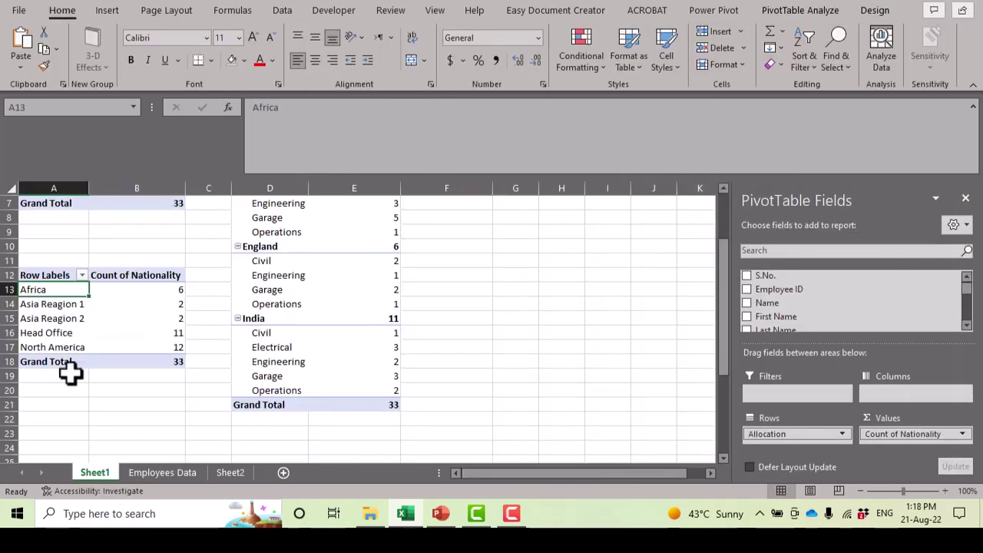
pyautogui.click(57, 333)
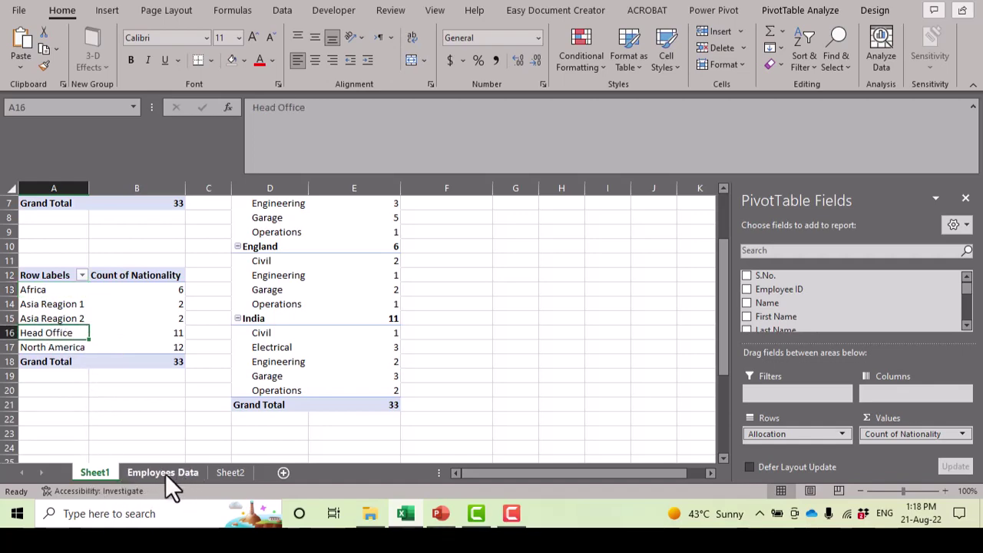
# Step: Change the Allocation of the first record, in row 4 of the Employees Data sheet, to Africa
pyautogui.click(165, 473)
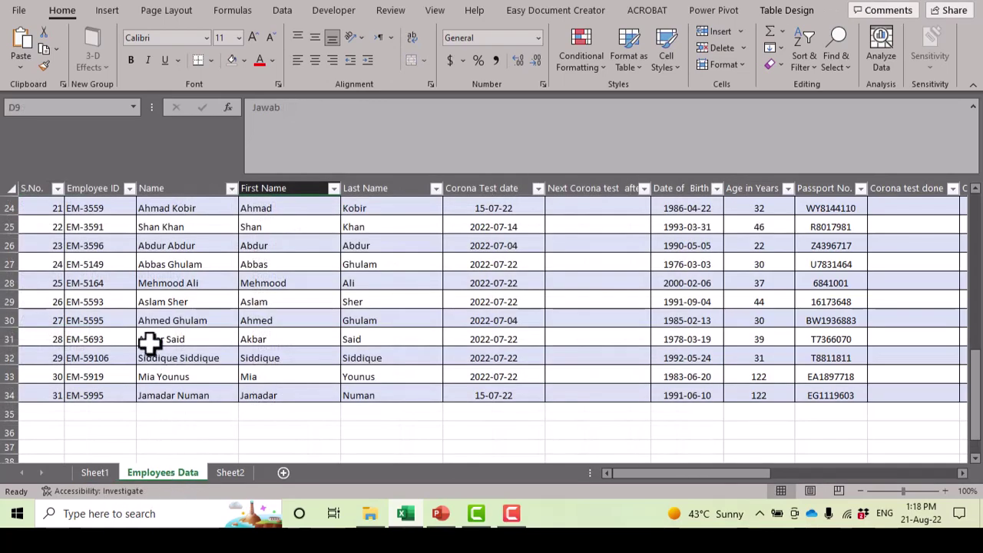
pyautogui.scroll(8, 147, 340)
pyautogui.moveTo(514, 335); pyautogui.dragTo(900, 353)
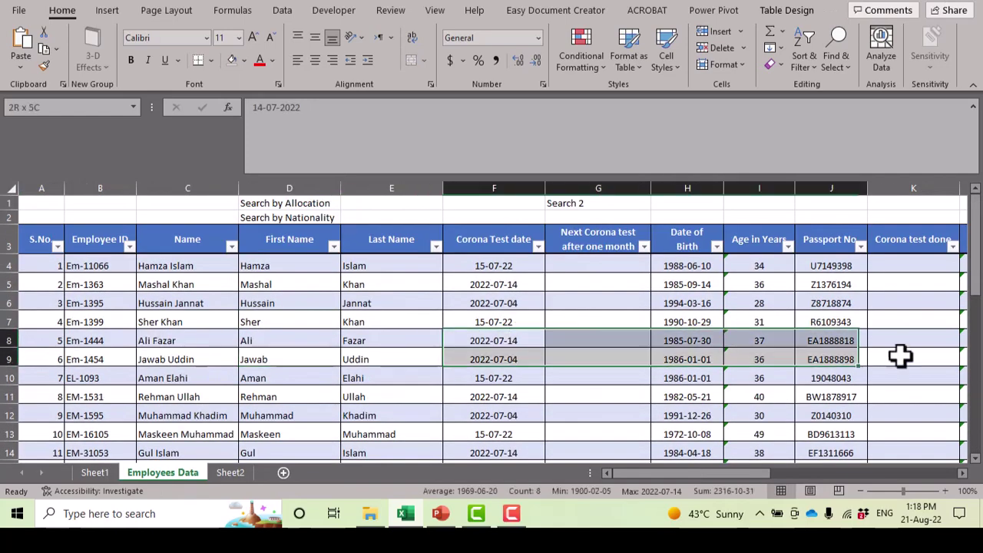
pyautogui.hscroll(5, 887, 333)
pyautogui.click(700, 284)
pyautogui.click(700, 268)
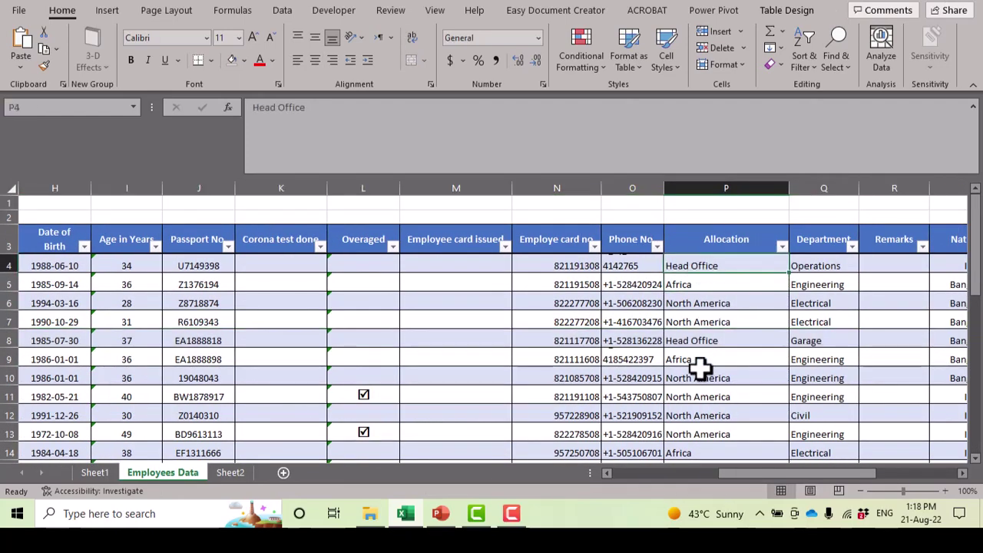
pyautogui.write('Africa')
pyautogui.press('Return')
pyautogui.press('Down')
pyautogui.press('Down')
pyautogui.press('Down')
pyautogui.press('Down')
pyautogui.press('Down')
pyautogui.press('Down')
pyautogui.press('Down')
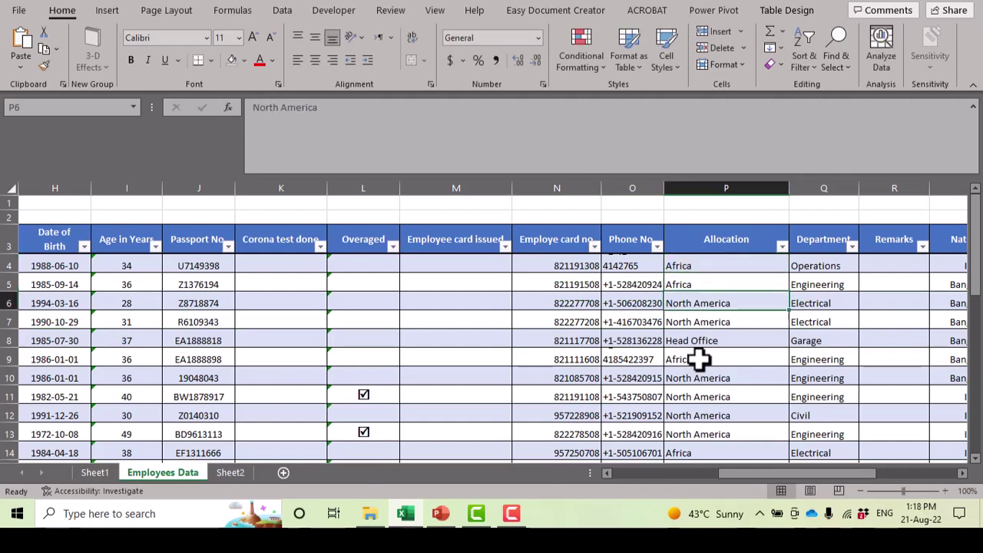
# Step: Set the Allocation in rows 19 and 20 of the employee table to Africa
pyautogui.scroll(-2, 699, 355)
pyautogui.click(697, 426)
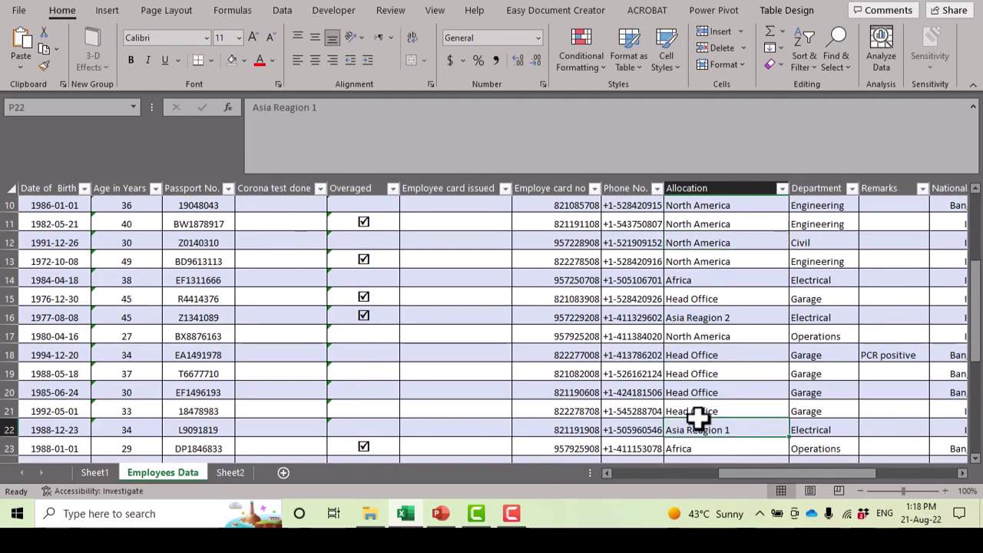
pyautogui.click(696, 374)
pyautogui.write('Africa')
pyautogui.press('Return')
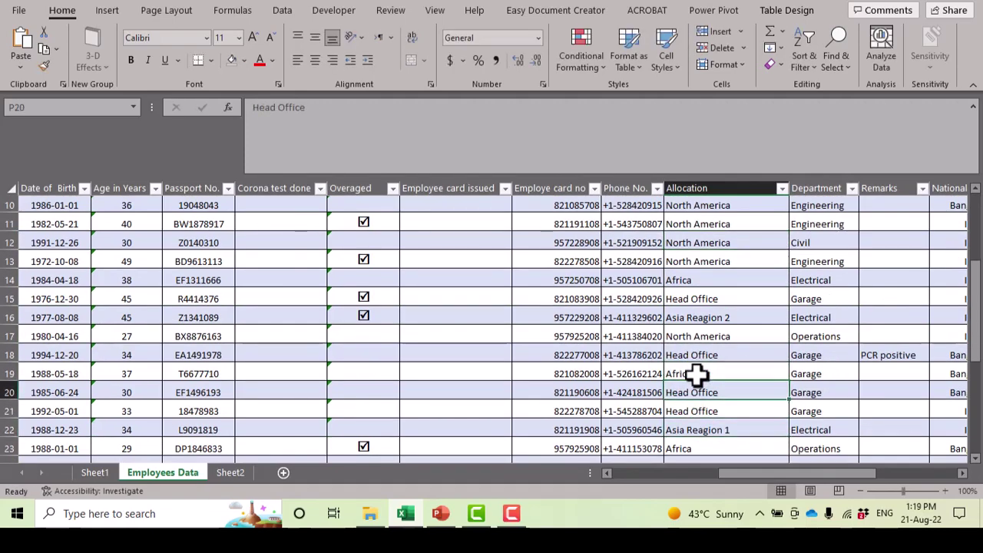
pyautogui.hotkey('ctrl', 'd')
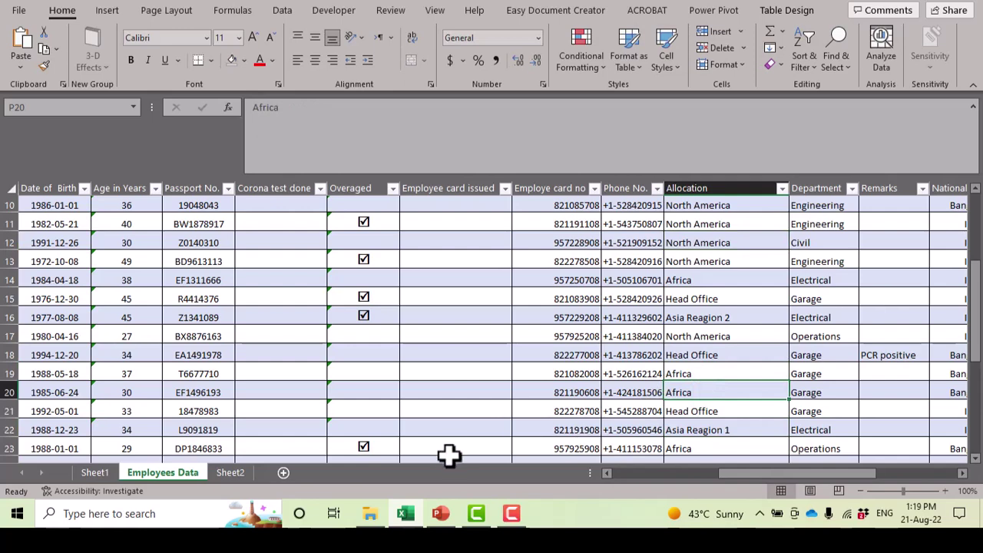
# Step: Check the Africa, Head Office and Asia Reagion 1 counts in the allocation PivotTable on Sheet1 before refreshing
pyautogui.click(97, 473)
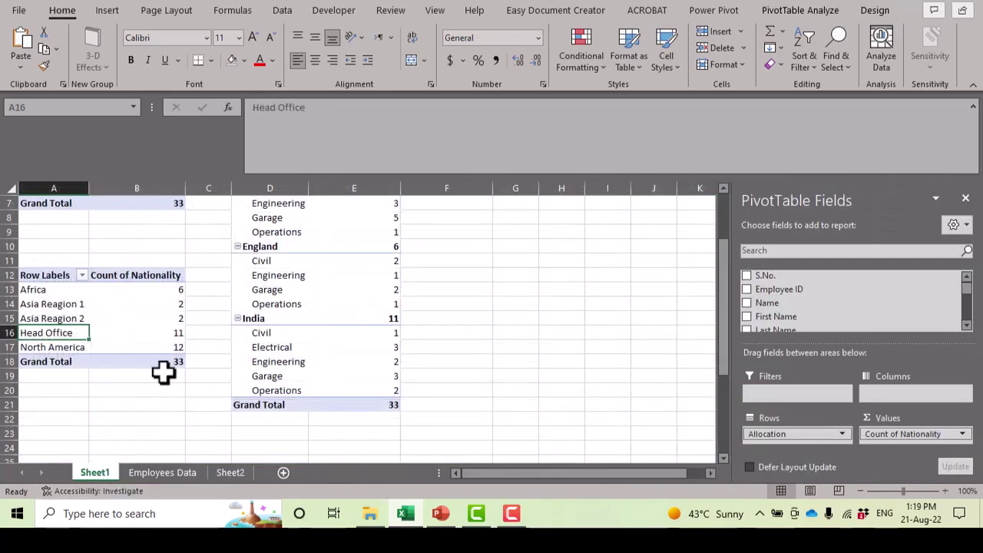
pyautogui.click(158, 290)
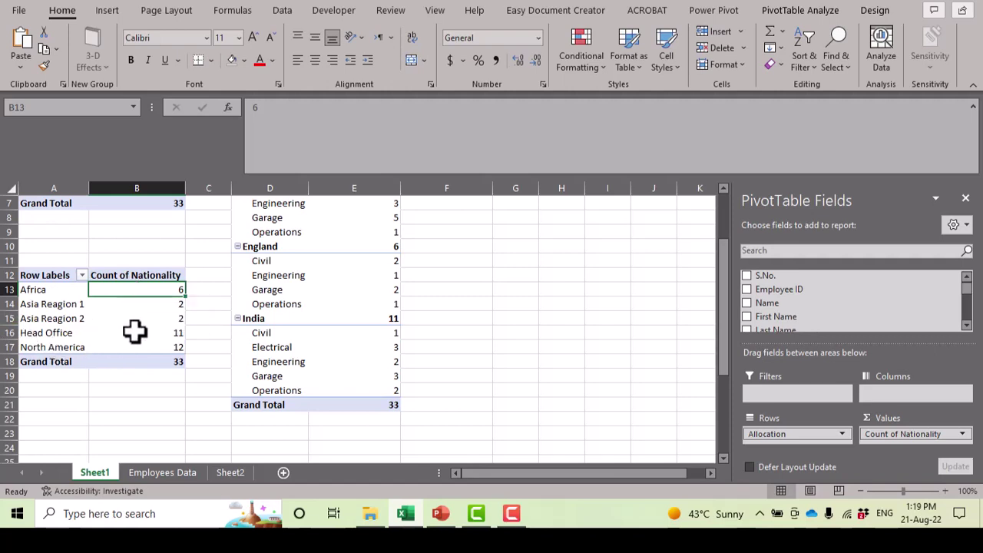
pyautogui.click(172, 336)
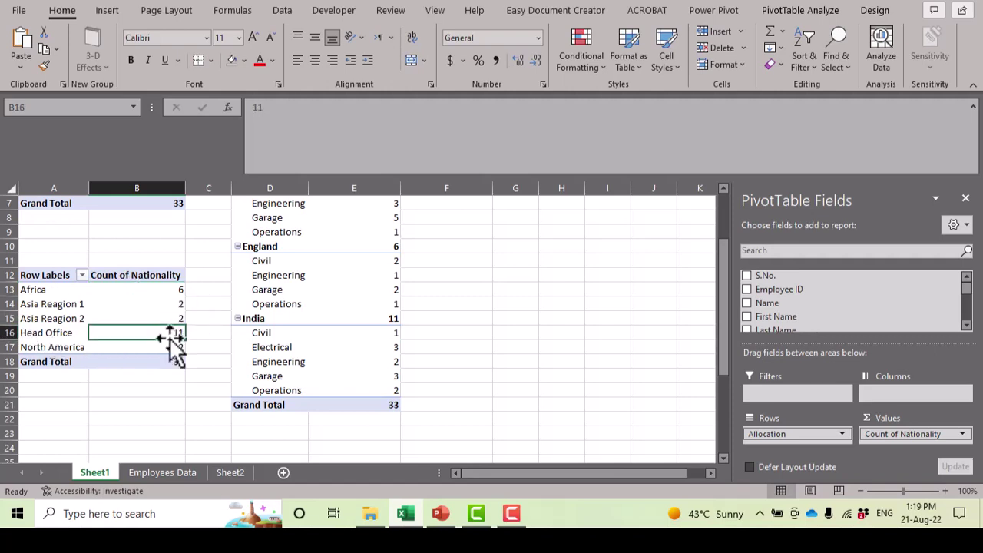
pyautogui.click(100, 308)
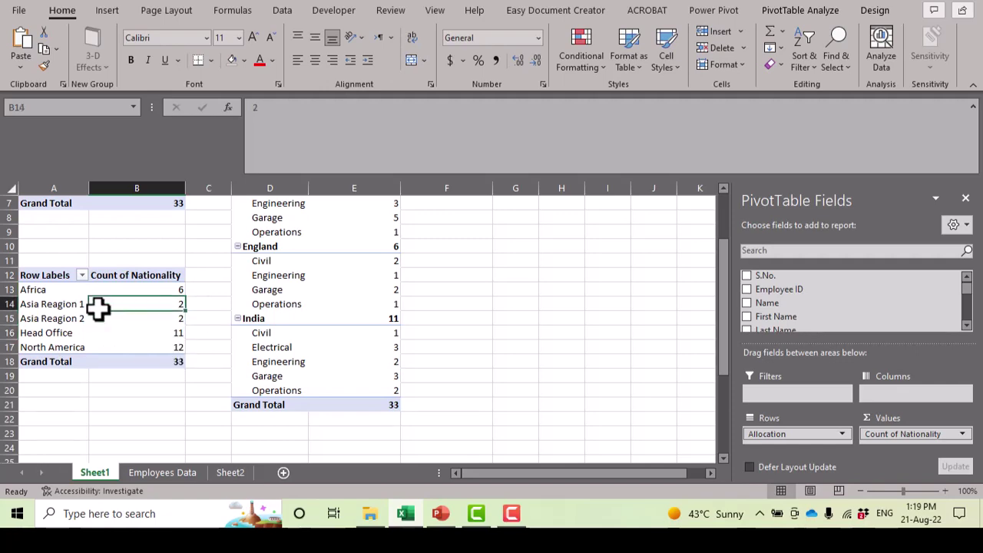
pyautogui.click(785, 14)
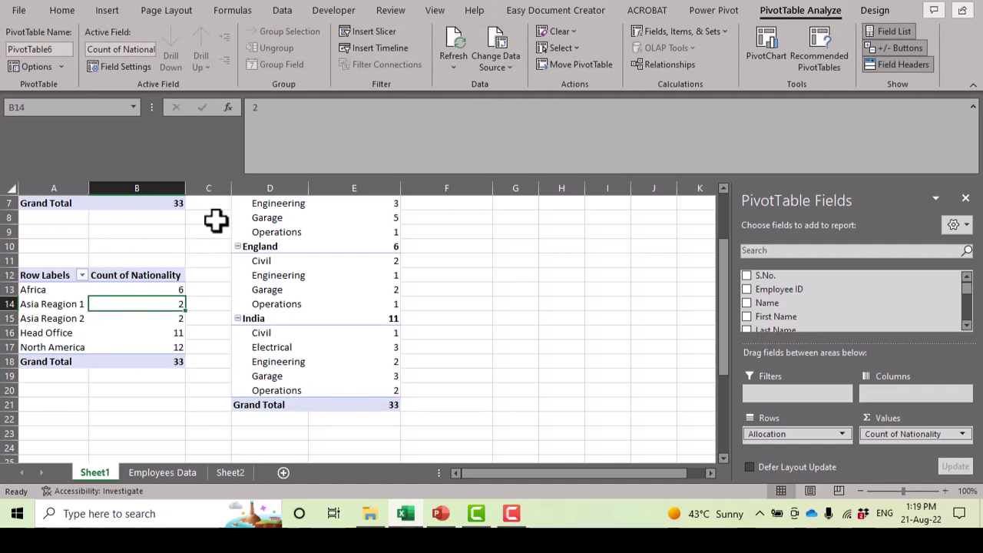
# Step: Refresh all data sources of the workbook from the table on the Employees Data sheet
pyautogui.click(153, 474)
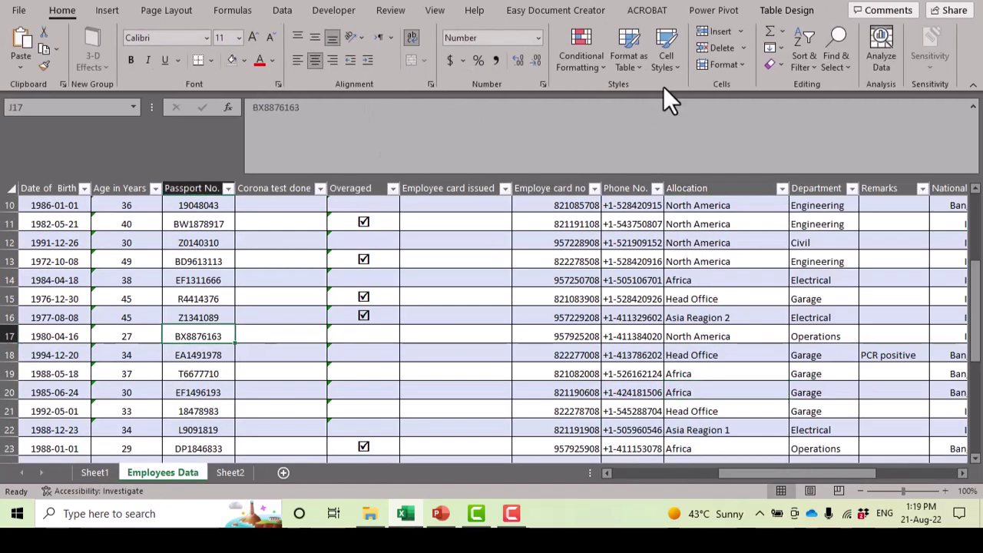
pyautogui.click(785, 11)
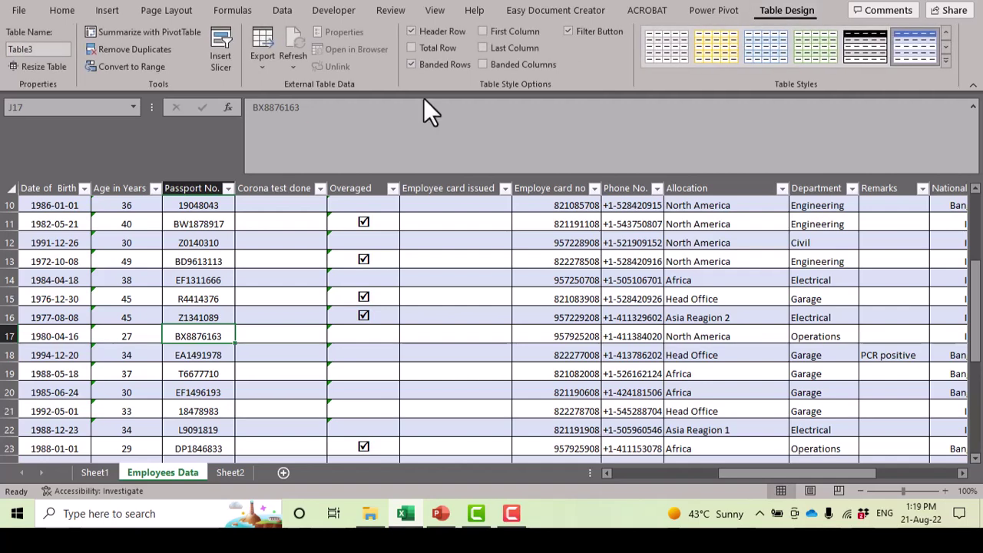
pyautogui.click(290, 54)
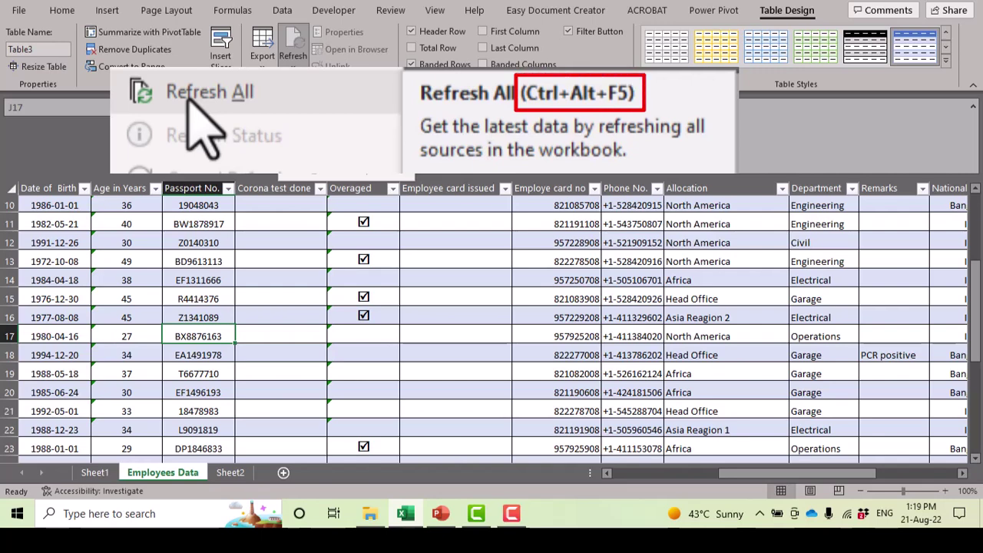
pyautogui.click(254, 300)
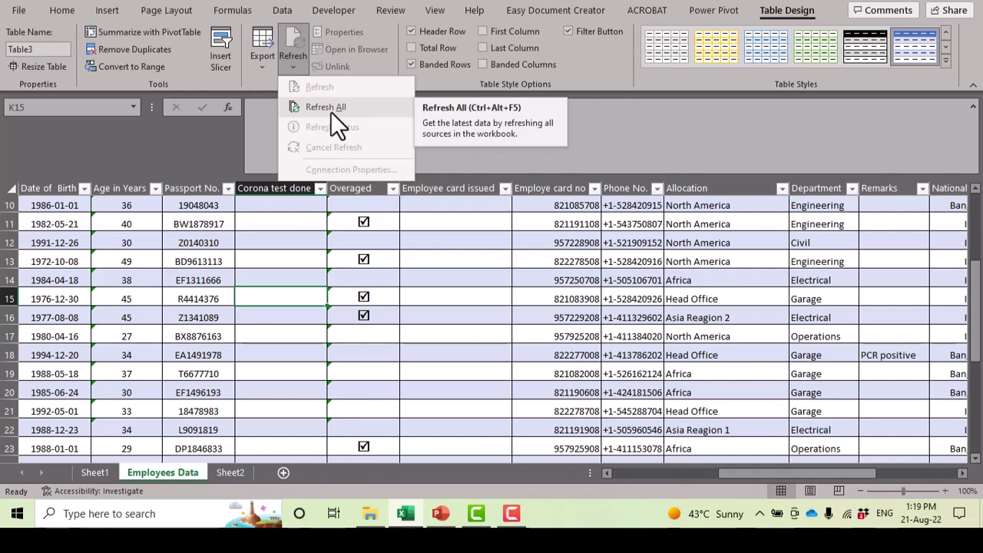
pyautogui.click(331, 112)
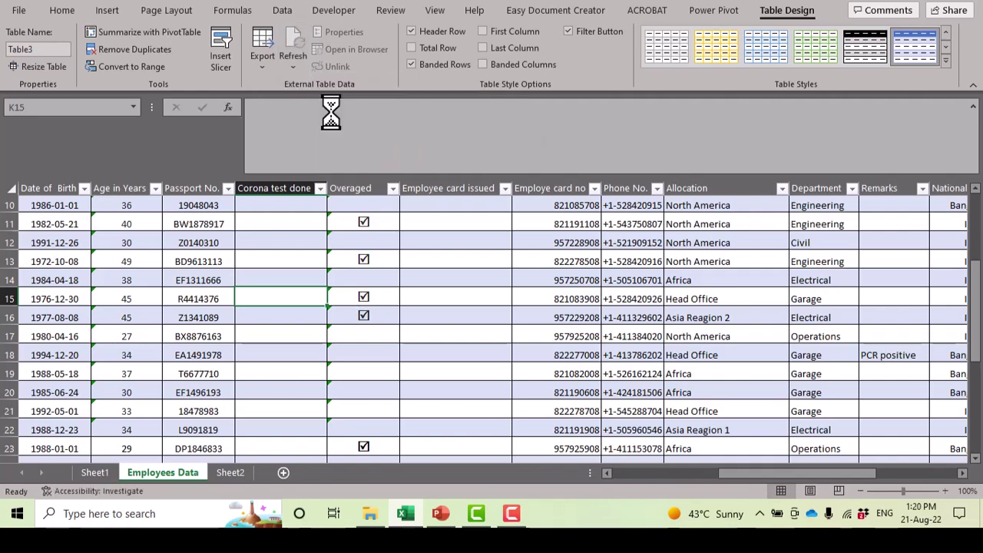
# Step: Examine the refreshed allocation counts on Sheet1, including Africa, Asia Reagion 2, Head Office and North America
pyautogui.click(95, 473)
pyautogui.click(177, 290)
pyautogui.click(158, 318)
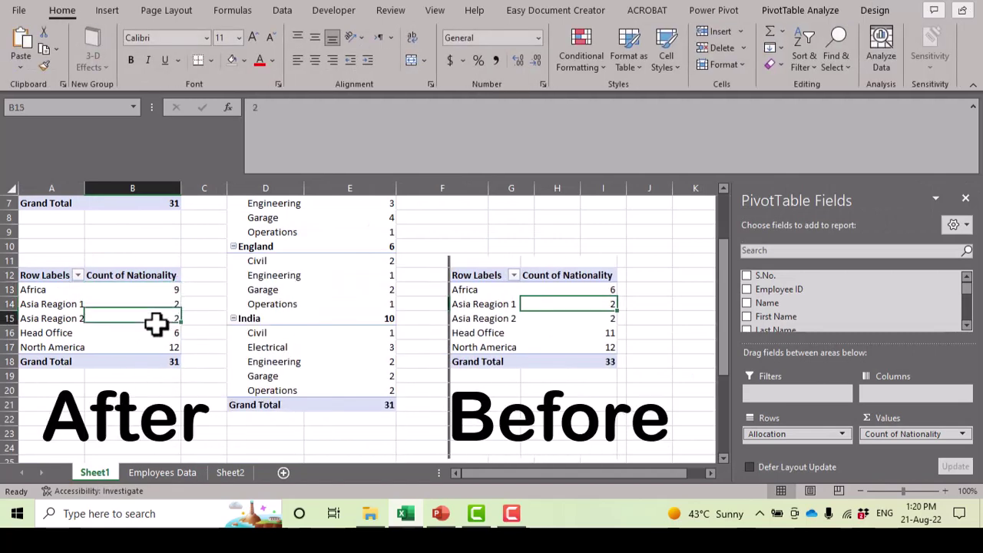
pyautogui.click(163, 333)
pyautogui.click(164, 346)
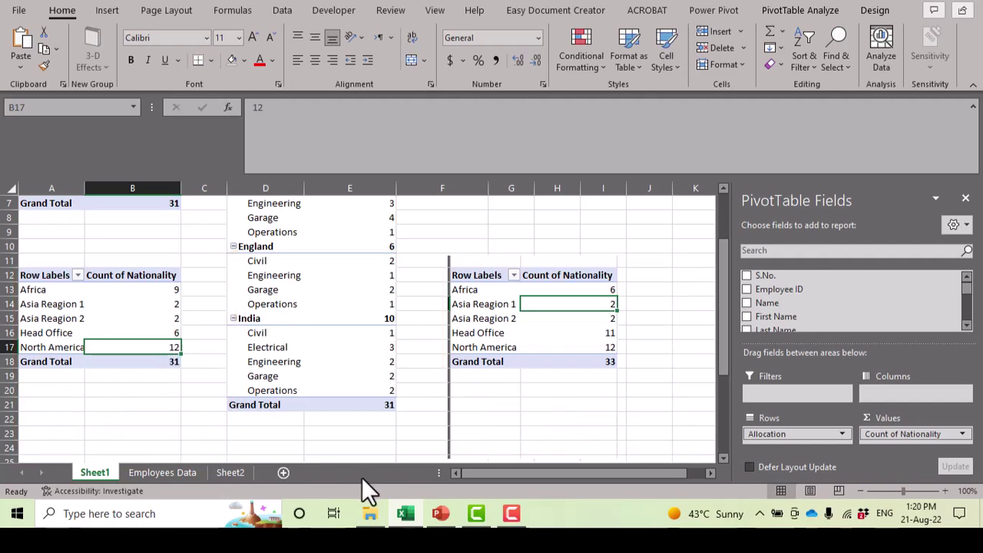
pyautogui.hotkey('ctrl', 'pagedown')
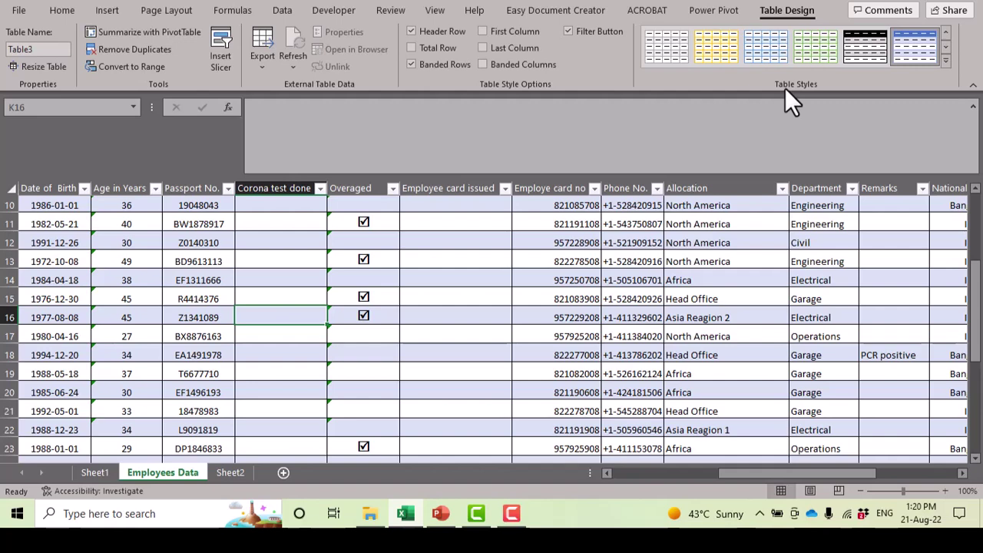
pyautogui.click(273, 350)
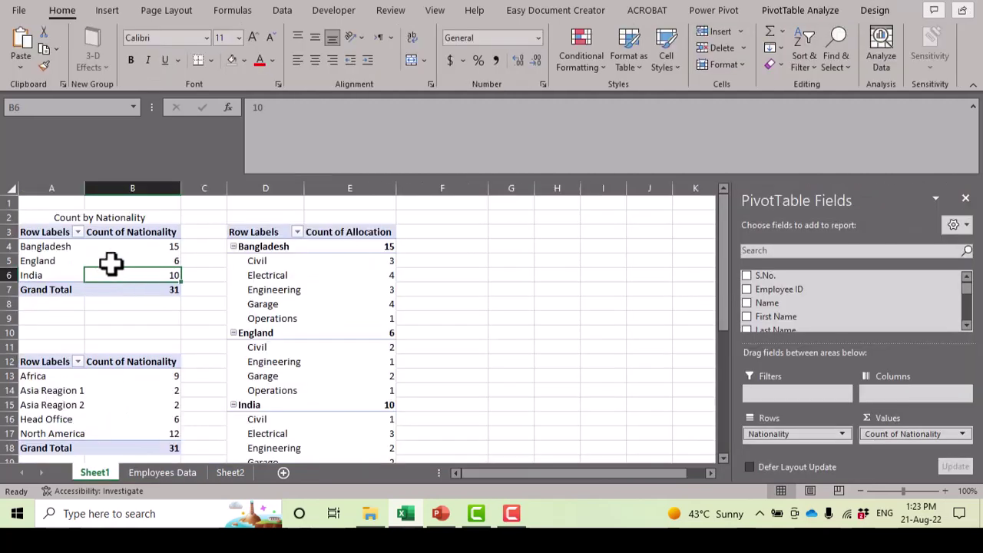
pyautogui.moveTo(110, 264)
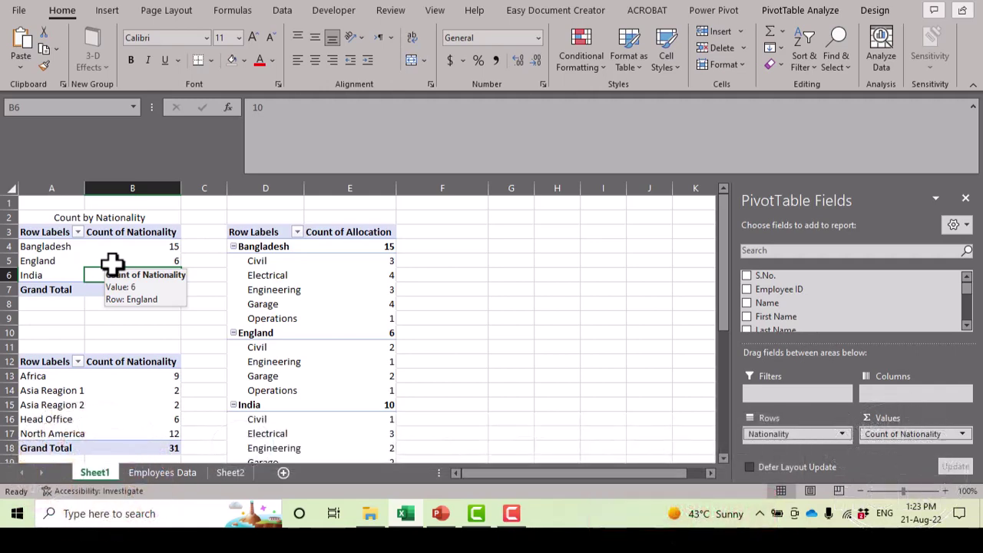
pyautogui.click(115, 260)
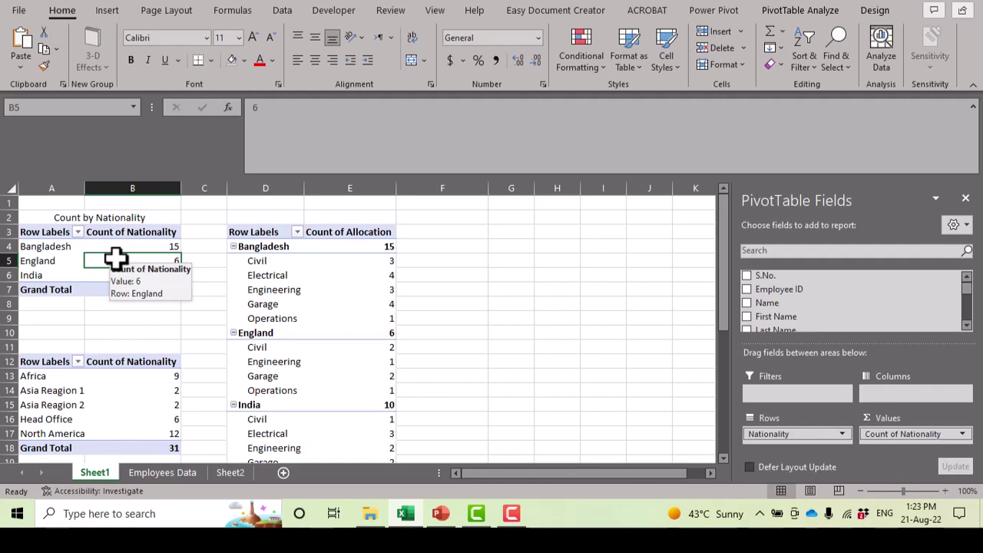
pyautogui.click(512, 514)
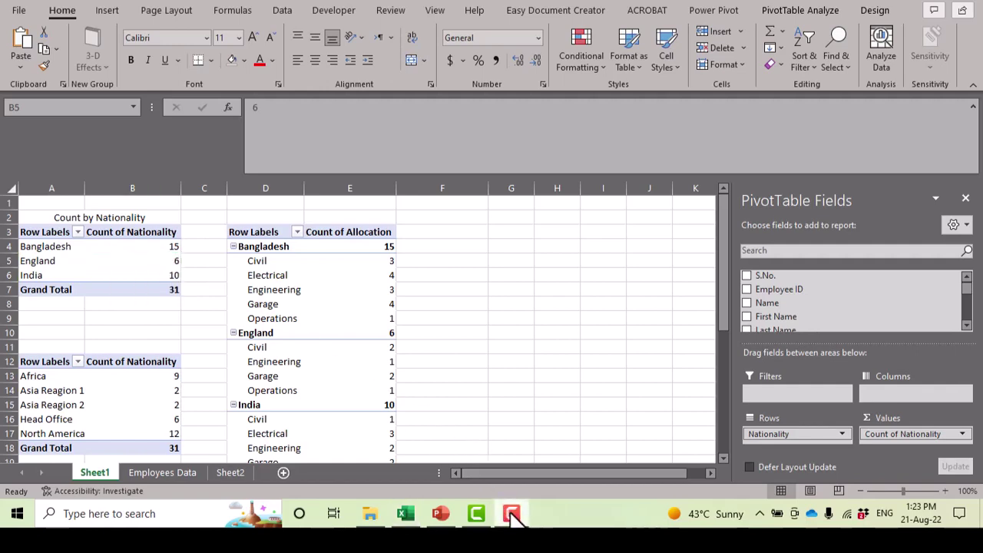